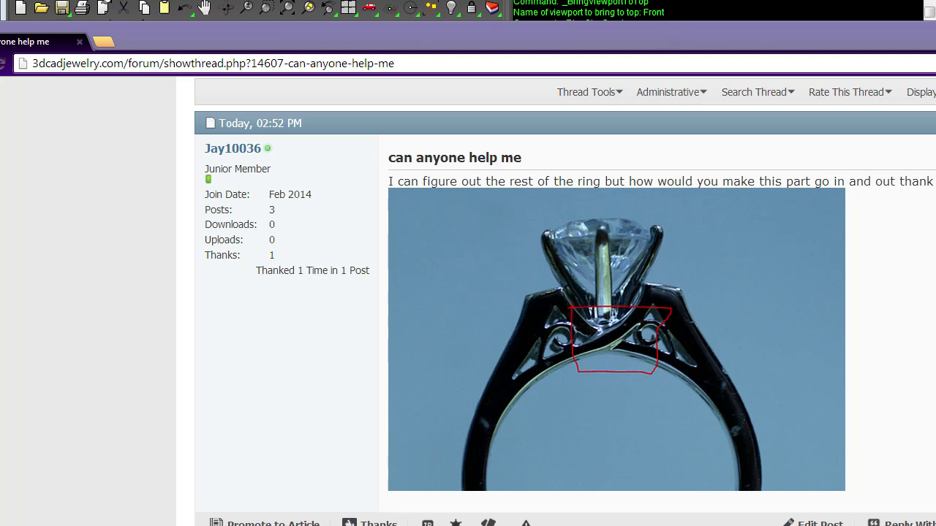
Switch to Rhino and rebuild the ring-size circle with 10 points and degree 5, deleting the input
key("alt+Tab")
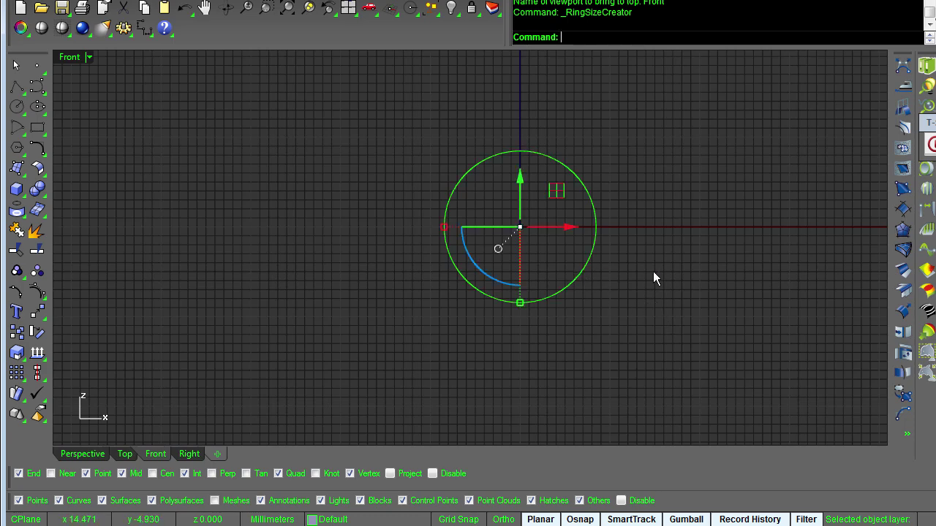
type("Rebuild")
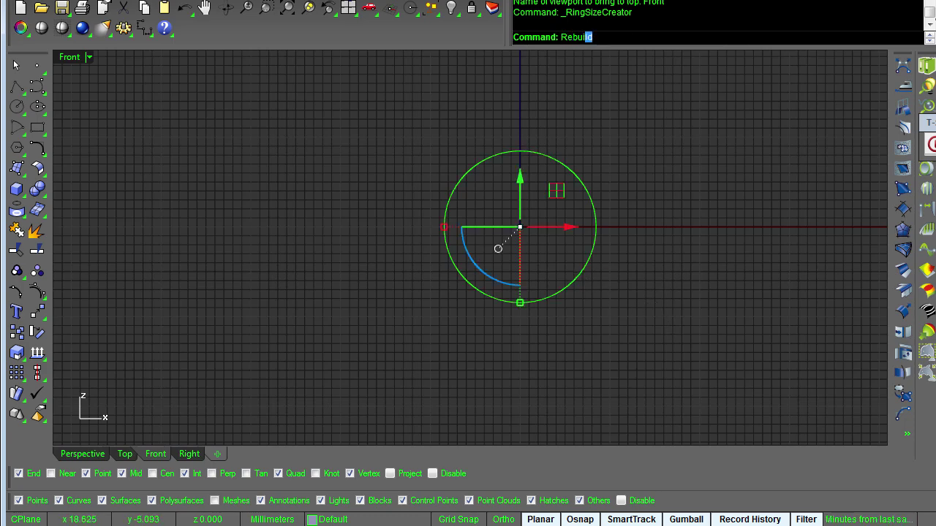
key("Return")
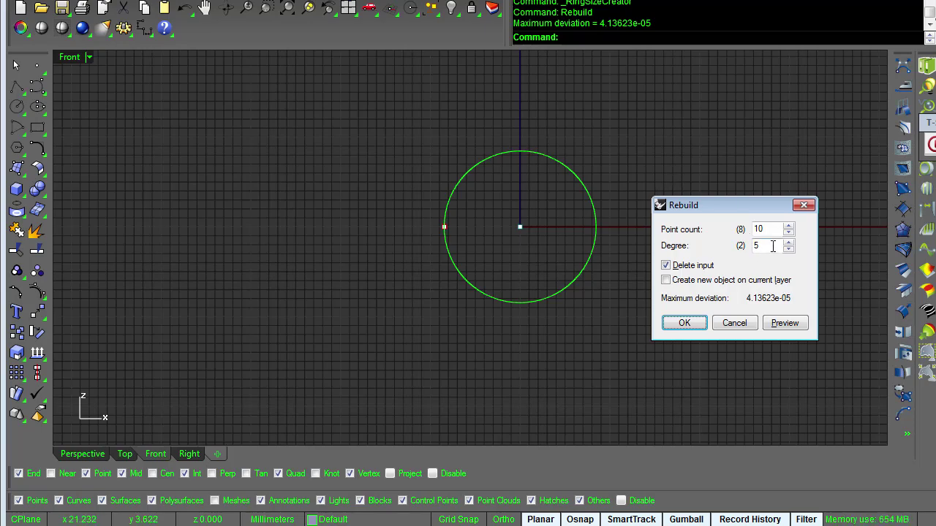
left_click(684, 323)
Scale the ring circle uniformly about its center to a radius of about 8.4 mm
scroll(660, 309, "up", 5)
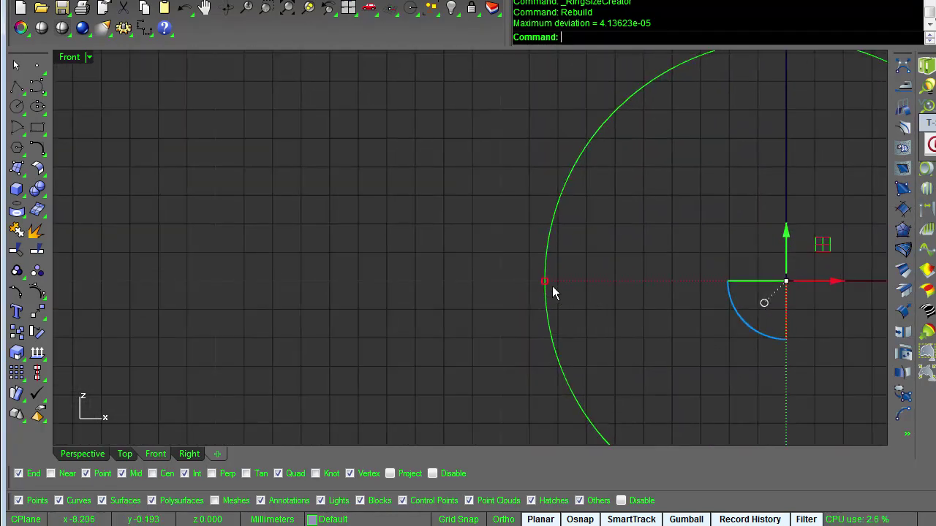
key("Escape")
left_click_drag(547, 282, 548, 283)
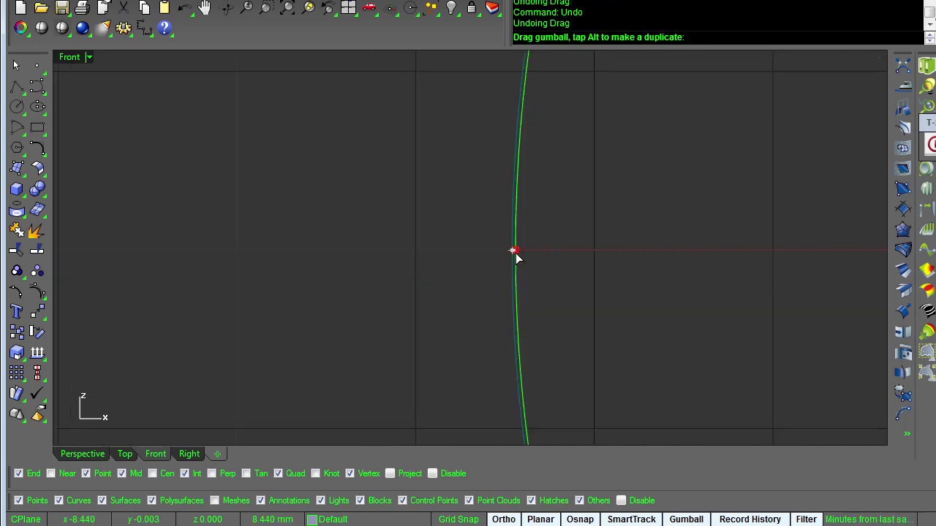
left_click_drag(515, 252, 517, 253, "shift")
scroll(566, 367, "down", 20)
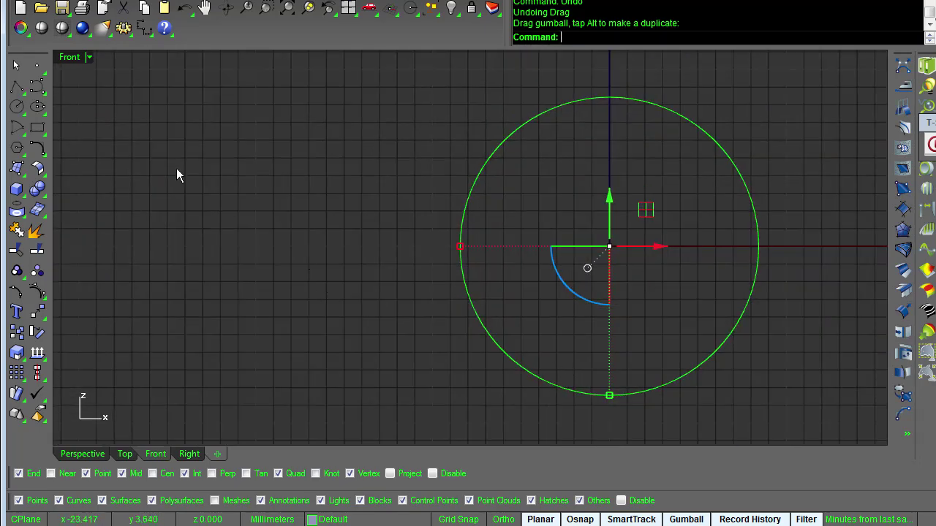
Place a point at the circle's left quadrant and move it 2 mm outward along the negative X direction
left_click(37, 68)
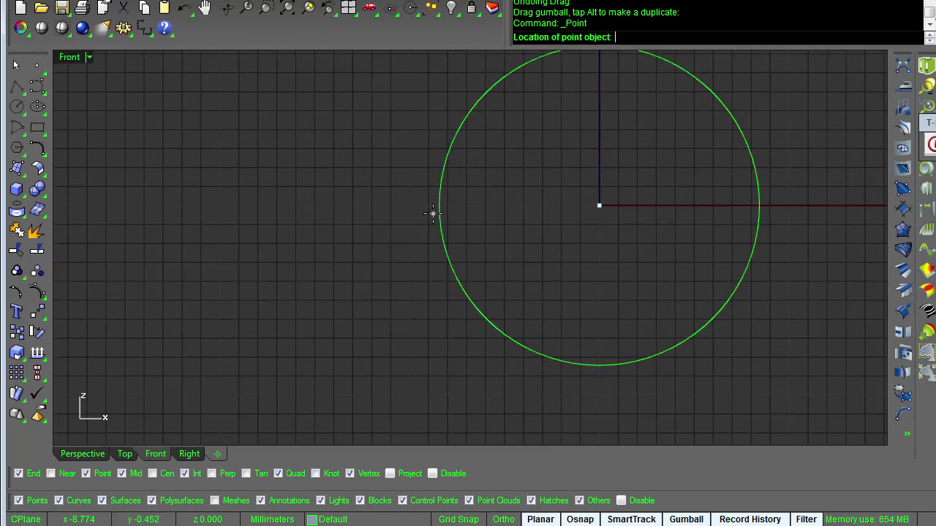
left_click(439, 206)
key("Escape")
left_click(440, 208)
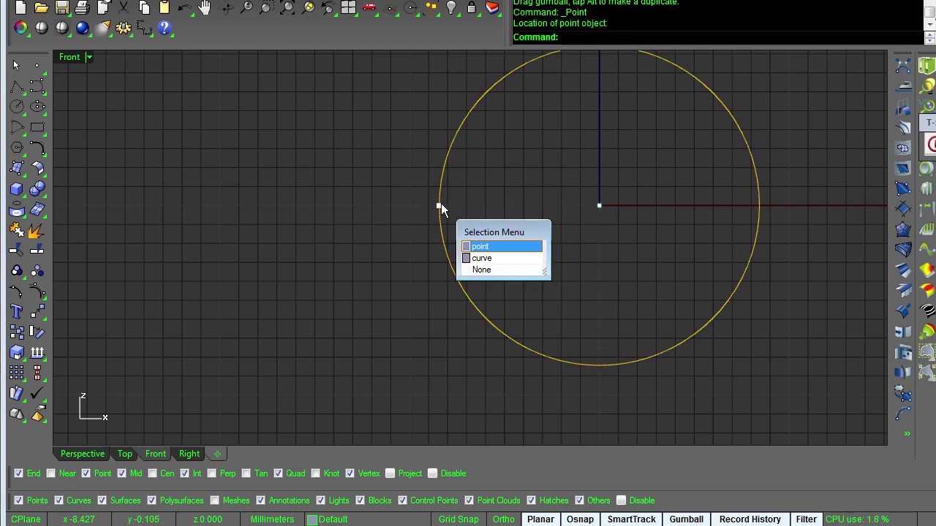
left_click(475, 250)
left_click(485, 205)
type("-2")
key("Return")
Place a point at the circle's bottom quadrant and move it 1.5 mm straight down
right_click_drag(485, 205, 428, 129)
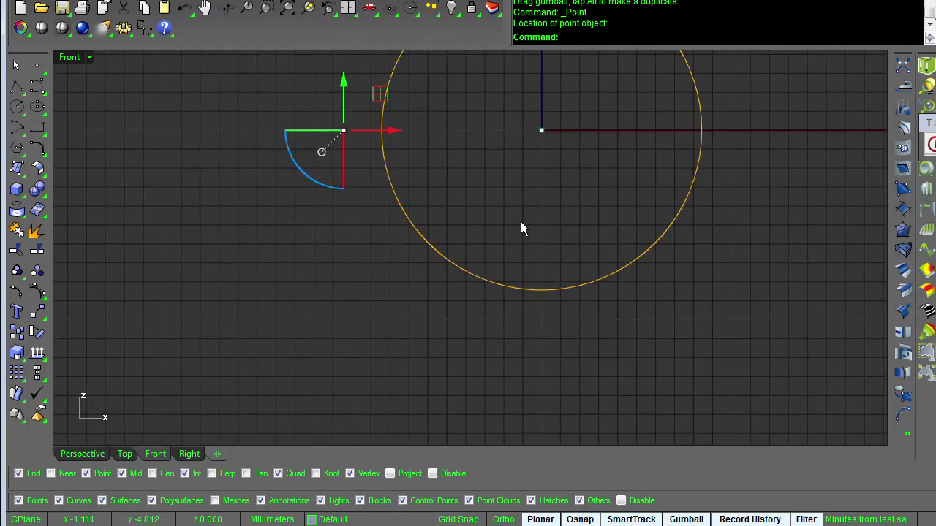
right_click(521, 222)
left_click(542, 290)
left_click(542, 291)
left_click(541, 245)
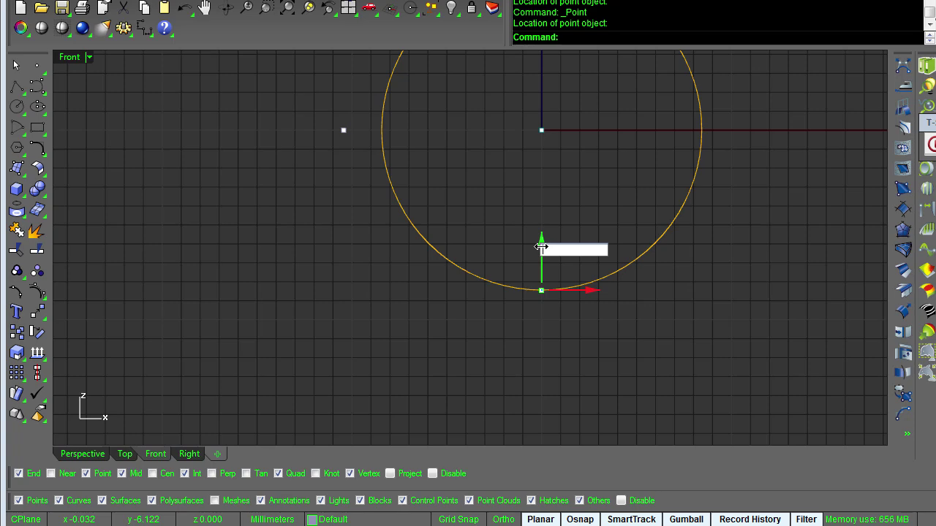
type("-1.5")
key("Return")
Mirror the left guide point to the other side of the circle across the vertical axis through the origin
right_click_drag(608, 153, 526, 251)
key("Escape")
left_click_drag(270, 259, 272, 262)
type("mi")
key("Return")
type("0")
key("Return")
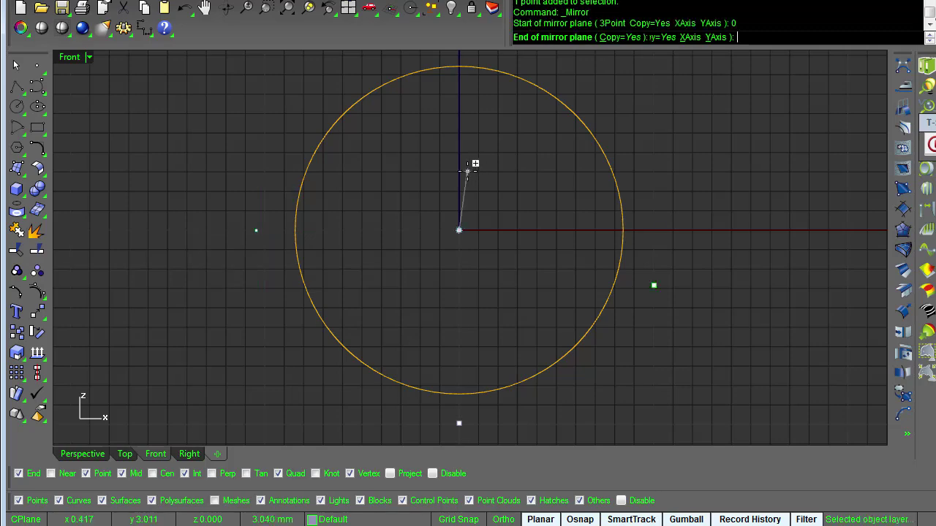
left_click(457, 171)
key("Escape")
Place a point at the circle's top quadrant and move it 7 mm straight up
right_click_drag(525, 238, 527, 241)
scroll(527, 241, "down", 3)
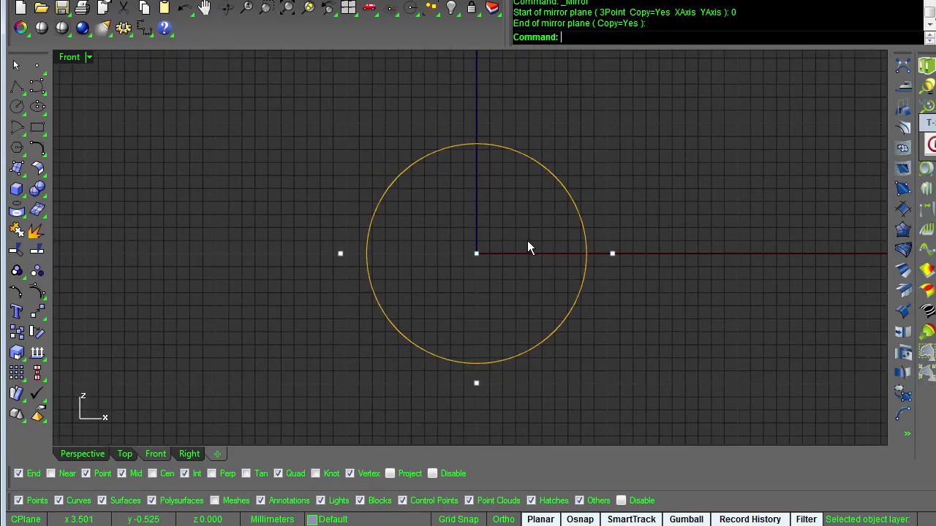
scroll(480, 203, "up", 1)
right_click(477, 190)
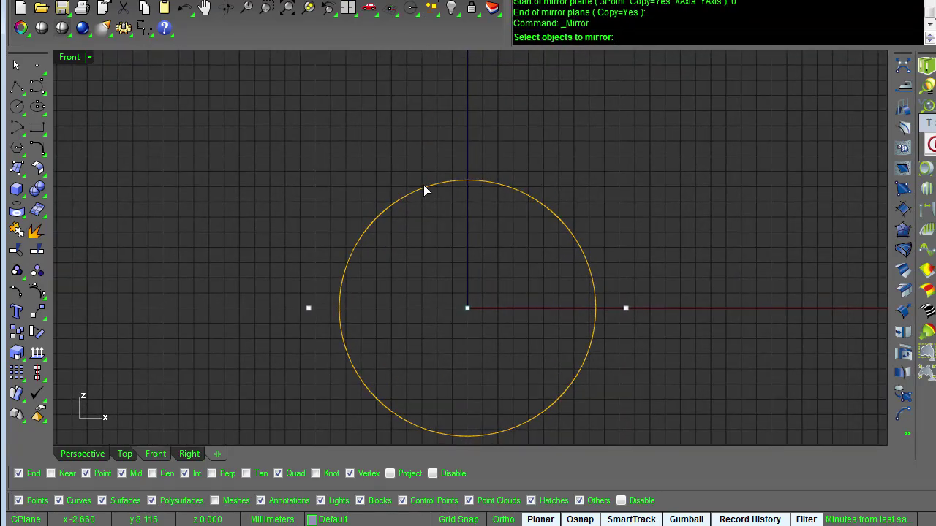
left_click(38, 66)
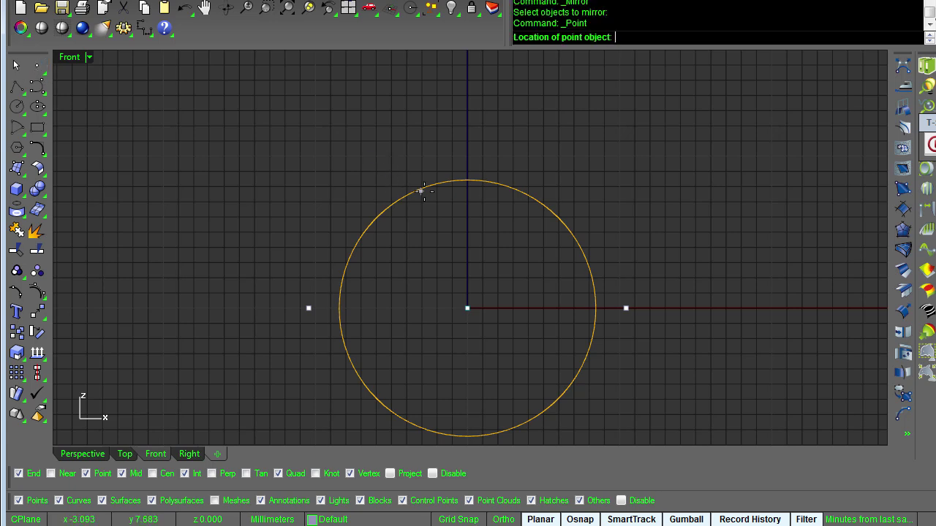
left_click(468, 182)
left_click(468, 181)
left_click(469, 129)
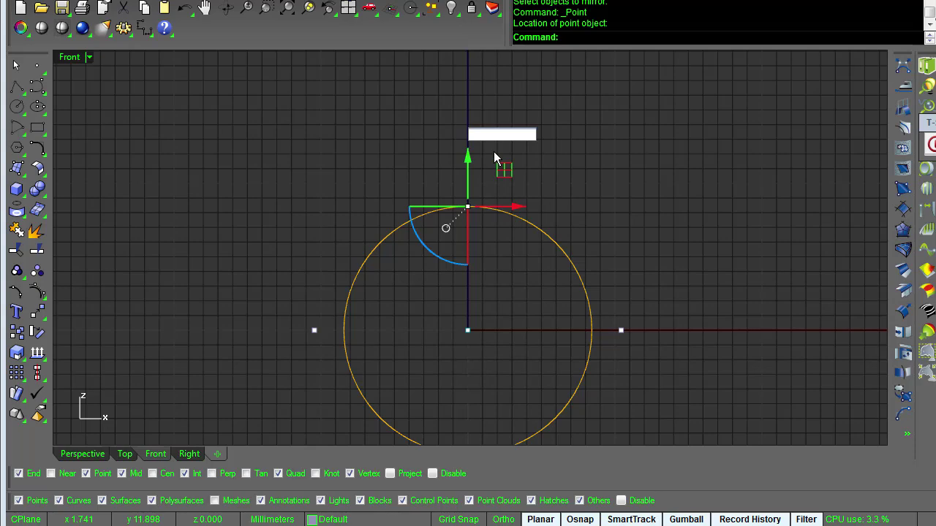
type("7")
key("Return")
key("Escape")
Select the four guide points without the circle and move them to layer 0
scroll(505, 164, "down", 4)
left_click_drag(306, 130, 646, 359)
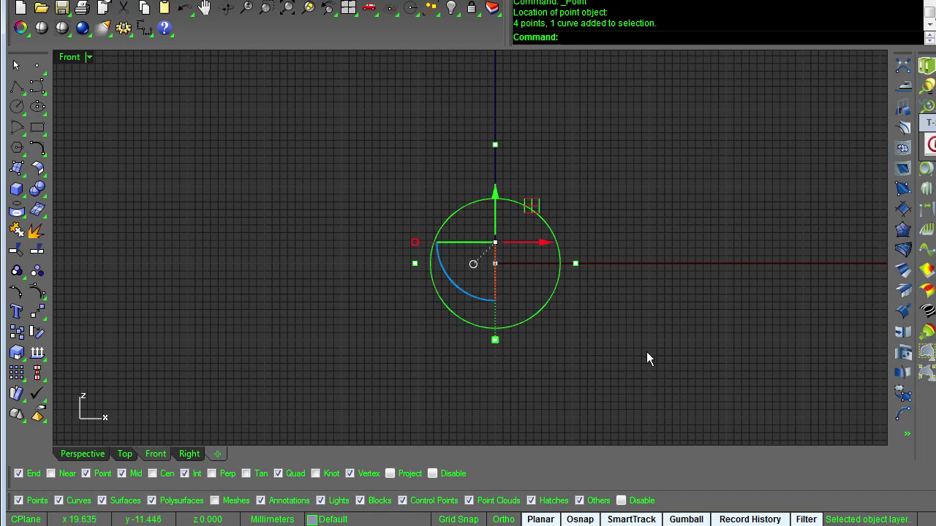
left_click(538, 315, "ctrl")
scroll(628, 313, "up", 10)
key("Escape")
left_click_drag(434, 254, 637, 339)
scroll(638, 347, "down", 5)
left_click_drag(350, 100, 653, 395)
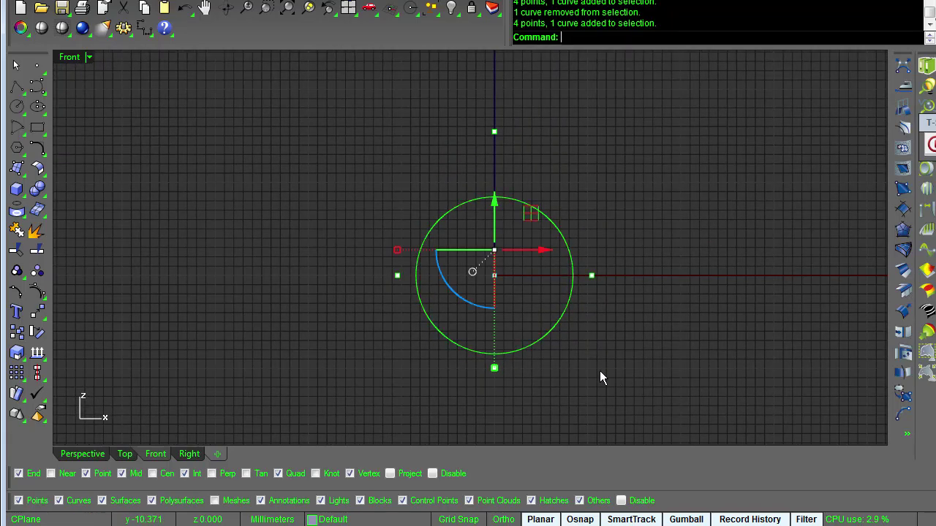
left_click(550, 337, "ctrl")
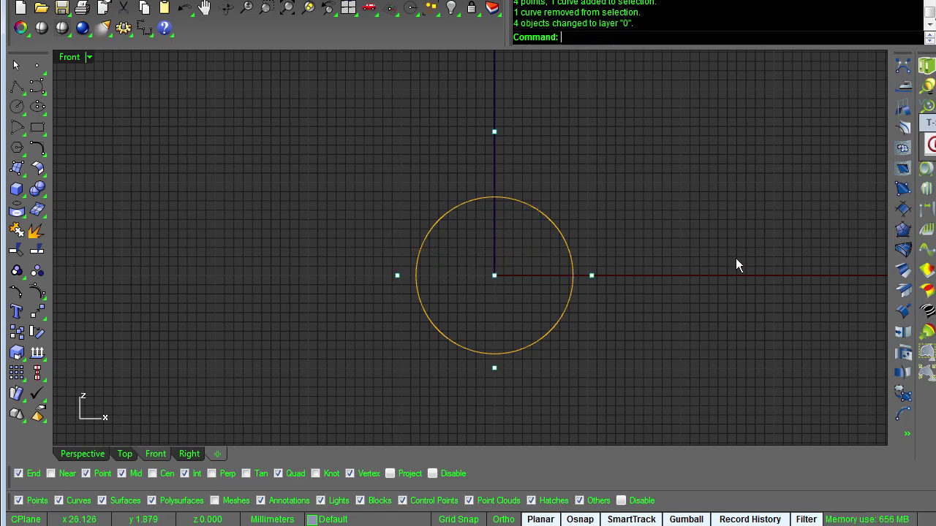
left_click_drag(339, 111, 756, 395)
left_click(689, 286)
left_click_drag(641, 212, 647, 221)
Examine the guide layout in the Right and Perspective views and compare it with the ring photo in the forum thread
scroll(723, 352, "up", 2)
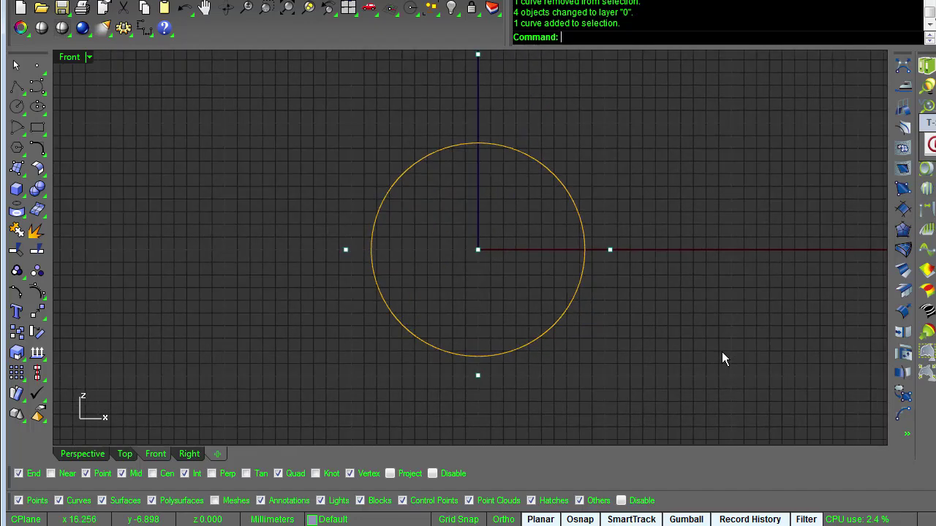
middle_click(688, 303)
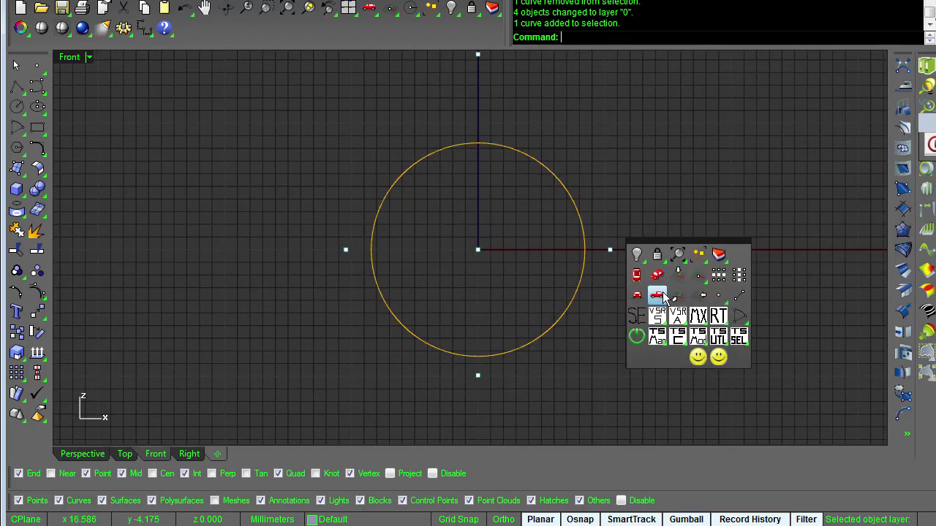
left_click(663, 293)
scroll(663, 292, "down", 8)
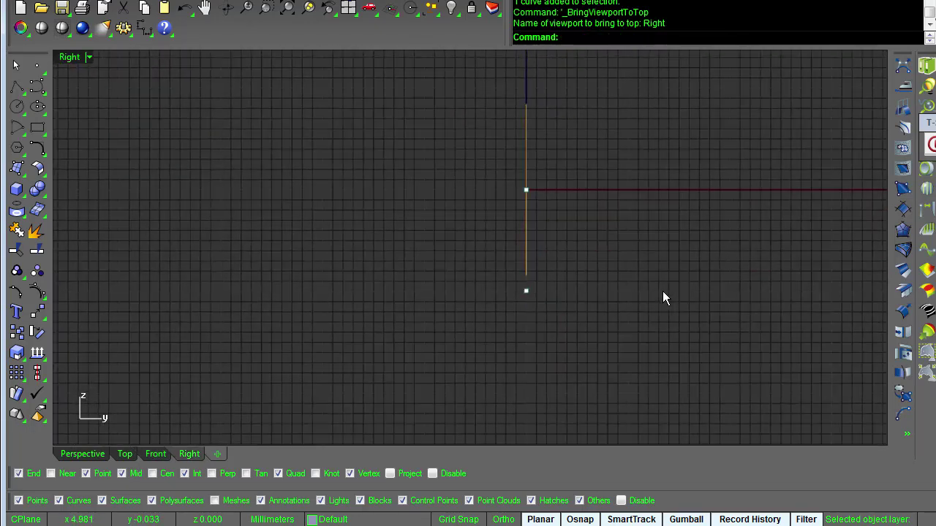
middle_click(582, 263)
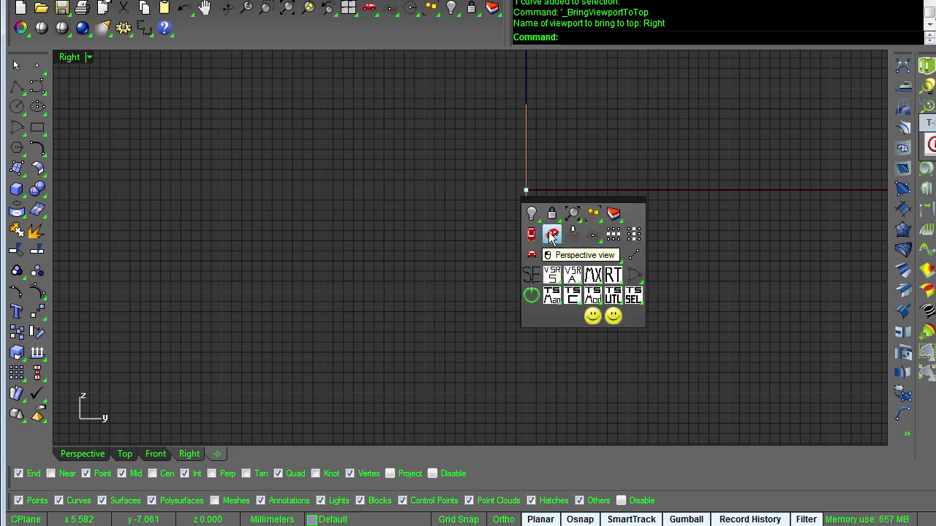
left_click(551, 254)
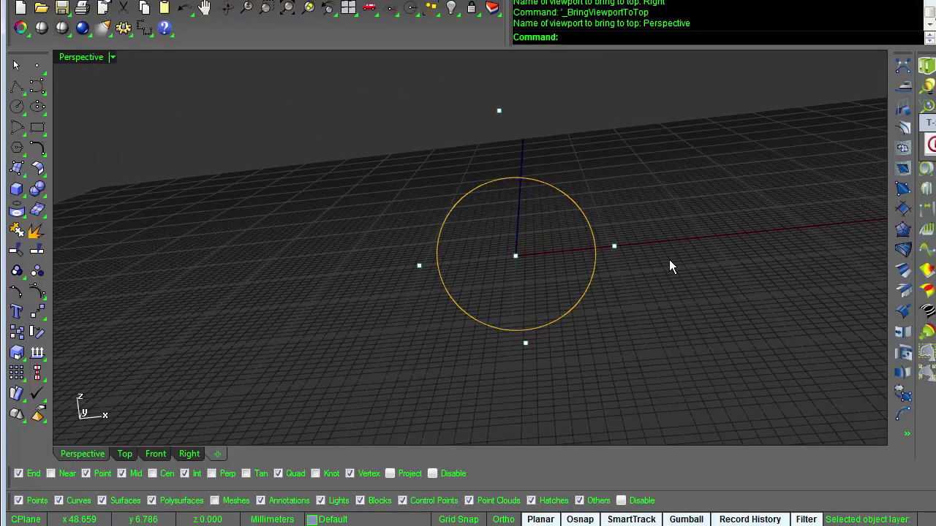
key("alt+Tab")
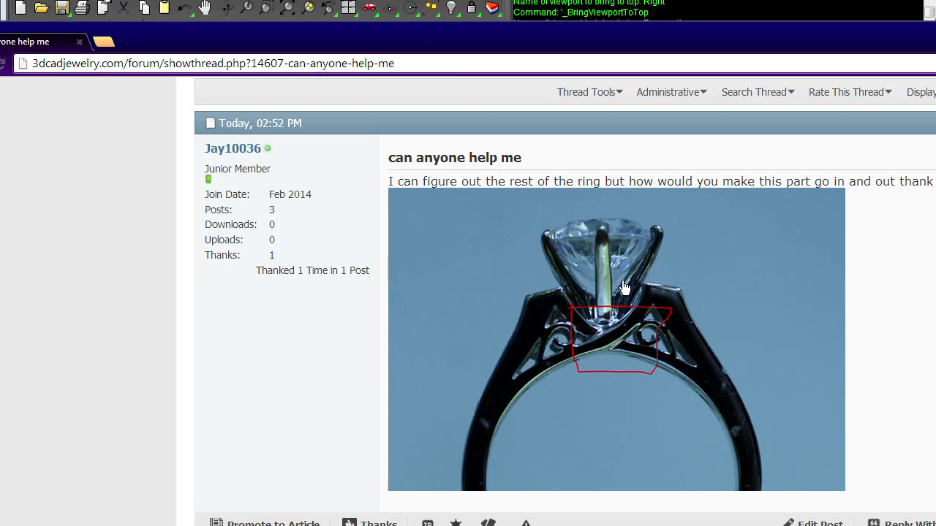
left_click(705, 9)
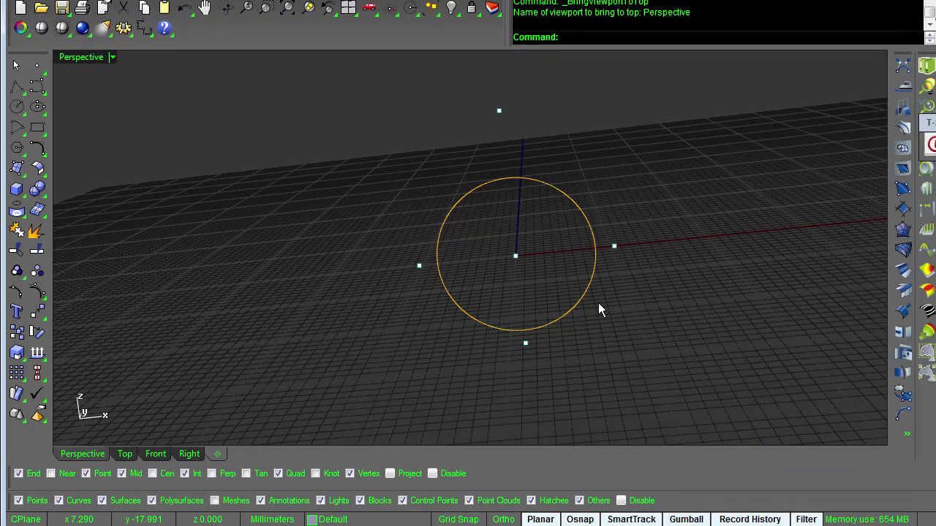
middle_click(598, 302)
left_click(547, 298)
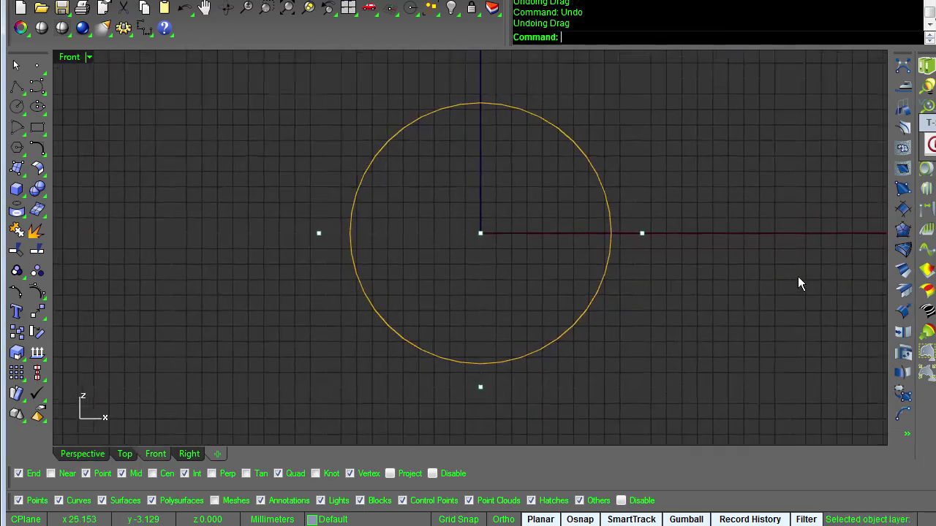
Make a scaled, concentric copy of the ring circle that reaches the lower guide point
scroll(756, 274, "down", 1)
left_click(617, 271)
scroll(615, 272, "down", 3)
scroll(616, 284, "up", 4)
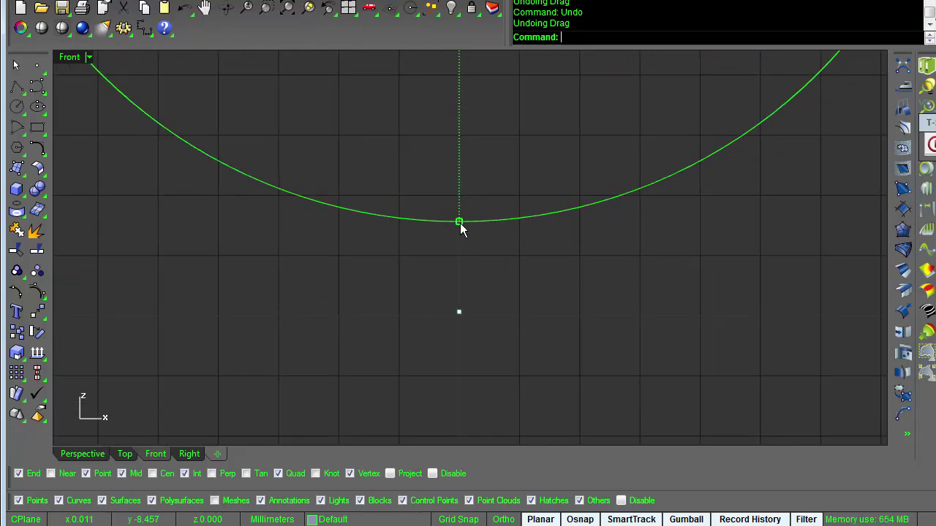
left_click_drag(460, 222, 473, 312)
left_click(468, 323)
scroll(468, 323, "down", 11)
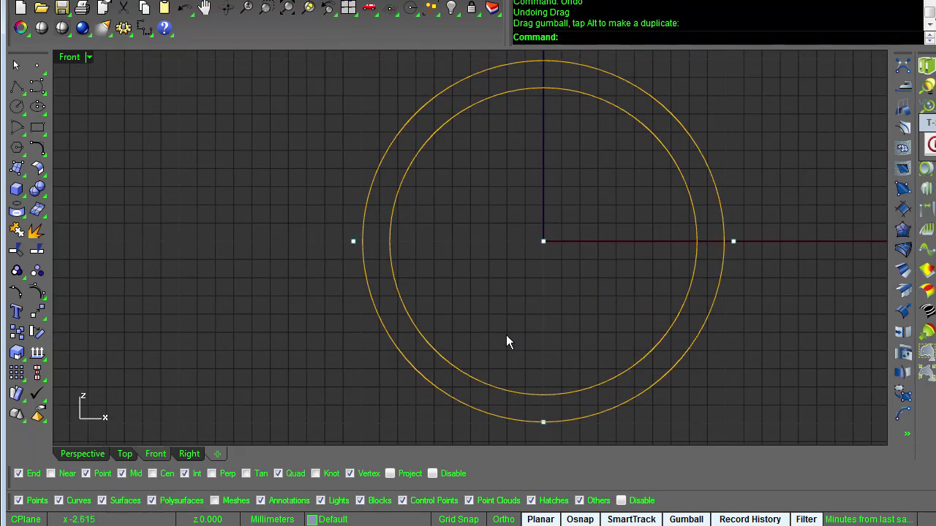
Relocate the outer circle's gumball to its bottom quadrant and scale the circle from there until its sides meet the side guide points
left_click(645, 388)
right_click(646, 390)
scroll(578, 381, "up", 2)
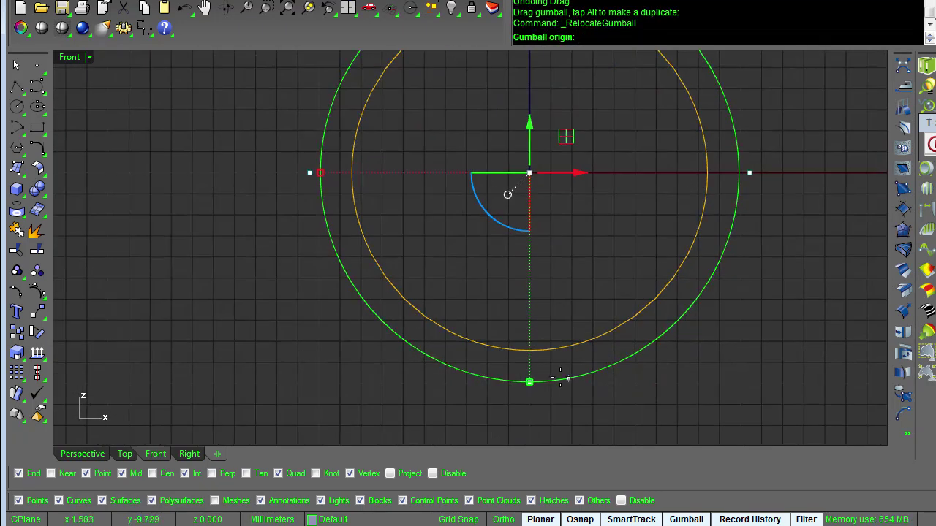
left_click(532, 379)
right_click(647, 391)
scroll(646, 388, "down", 5)
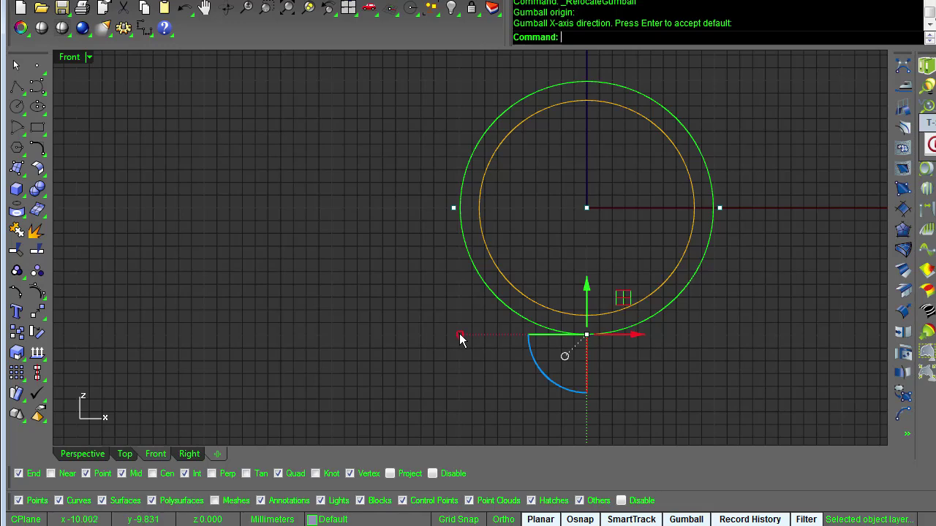
left_click_drag(461, 338, 454, 333)
left_click(403, 262)
scroll(403, 262, "up", 3)
right_click_drag(495, 296, 483, 362)
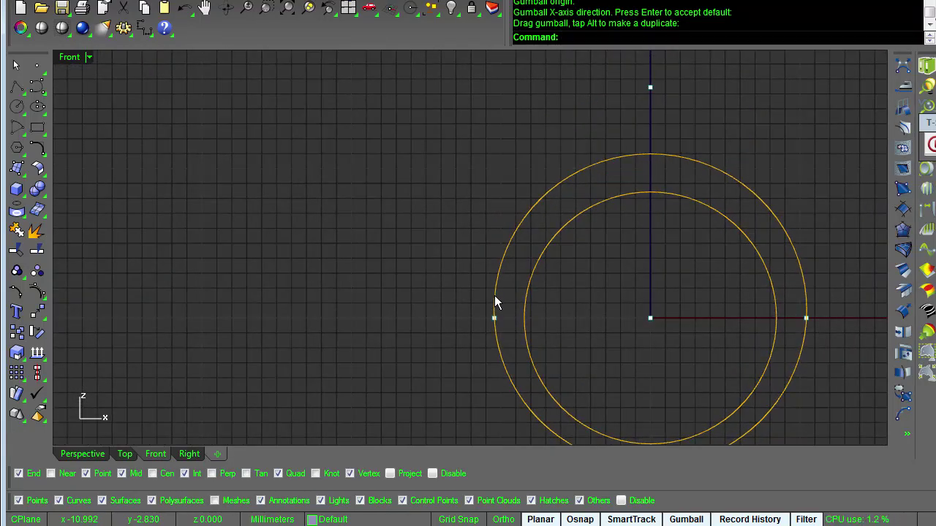
scroll(494, 295, "up", 1)
right_click_drag(567, 295, 552, 367)
left_click(555, 240)
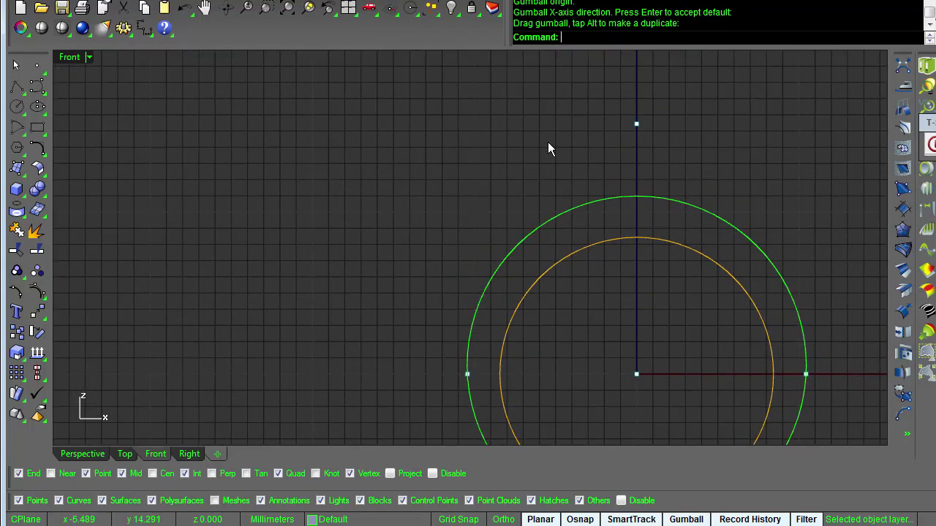
left_click(707, 135)
right_click_drag(706, 135, 689, 129)
Draw a horizontal line centred on the upper guide point, extending 3 mm to each side
scroll(704, 134, "up", 1)
scroll(705, 136, "up", 1)
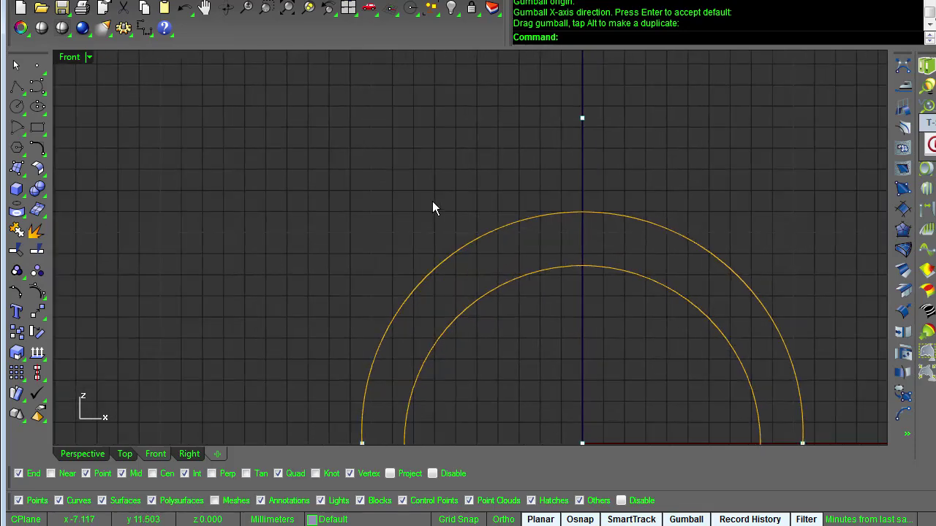
left_click(17, 88)
left_click(38, 95)
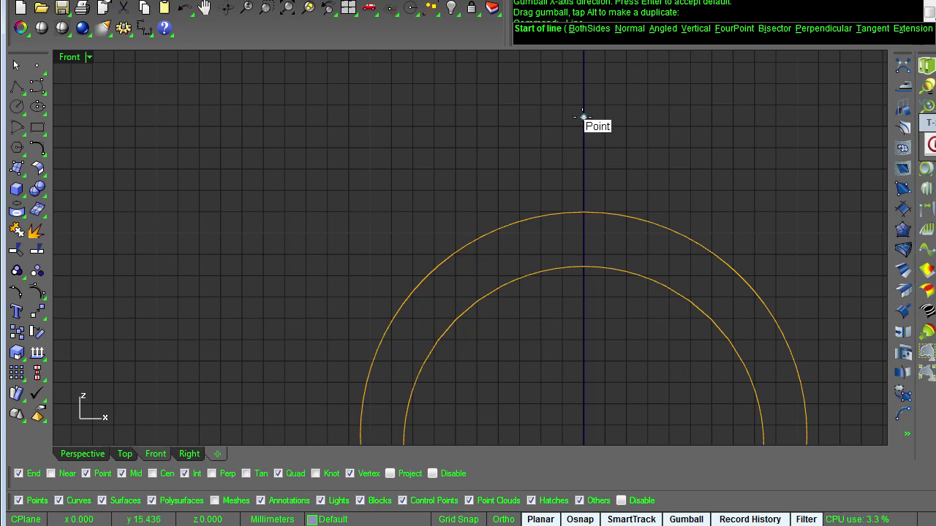
left_click(590, 29)
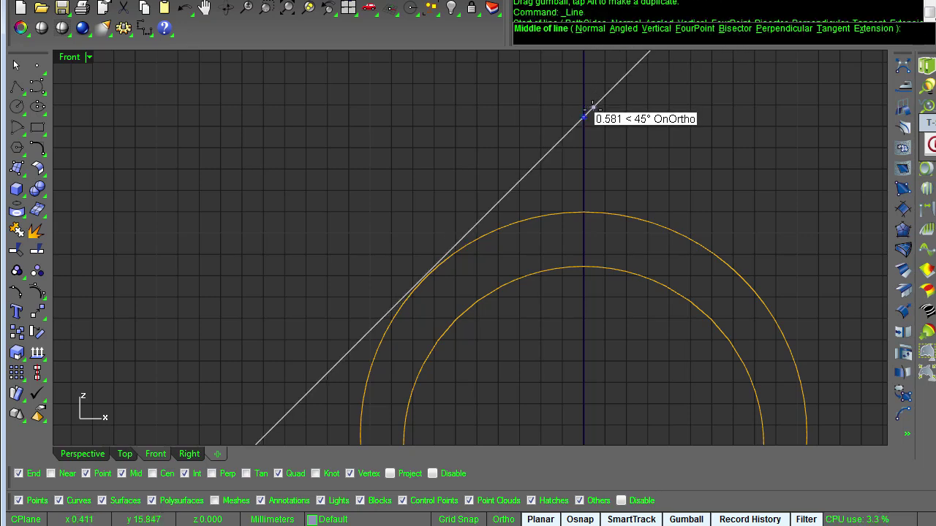
left_click(582, 117)
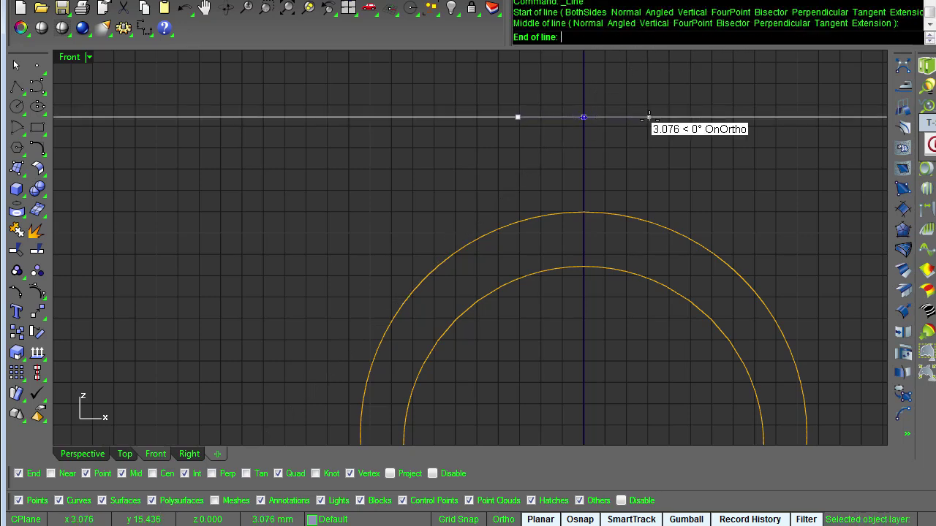
type("3")
key("Return")
scroll(659, 148, "up", 1)
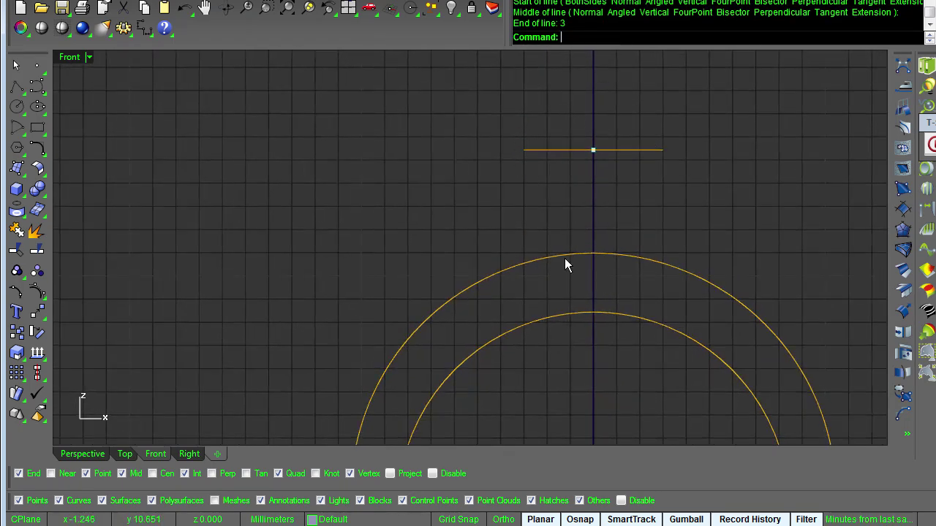
Draw a V-shaped polyline from the line's left end down at 45° to the vertical axis and up to its right end
left_click(16, 87)
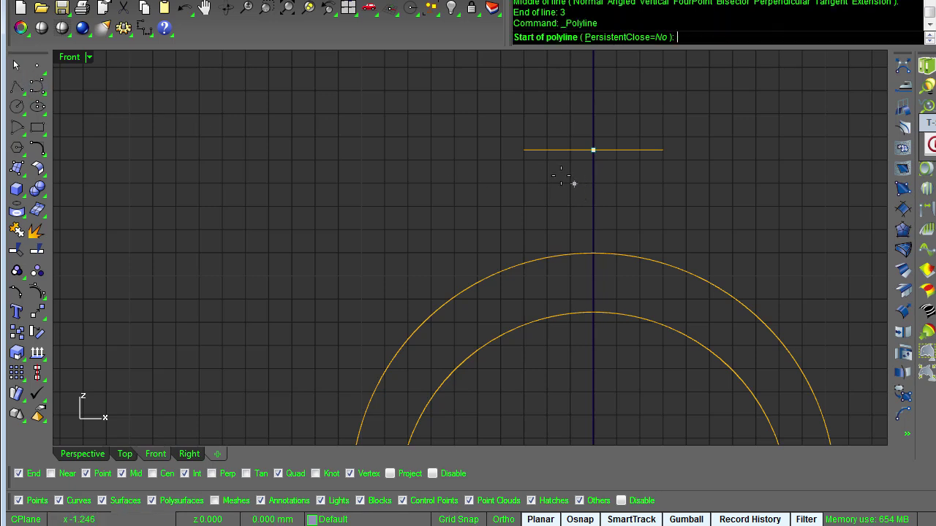
left_click(524, 150)
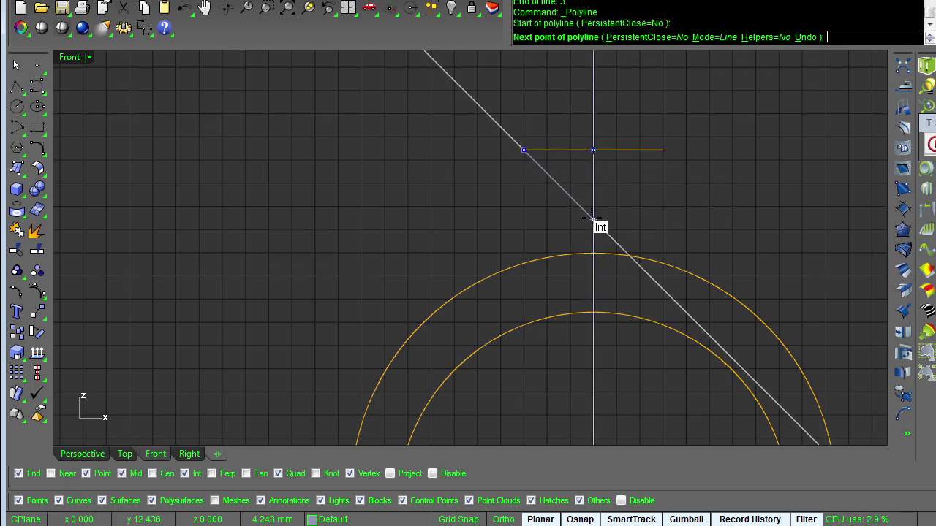
left_click(593, 218)
left_click(663, 150)
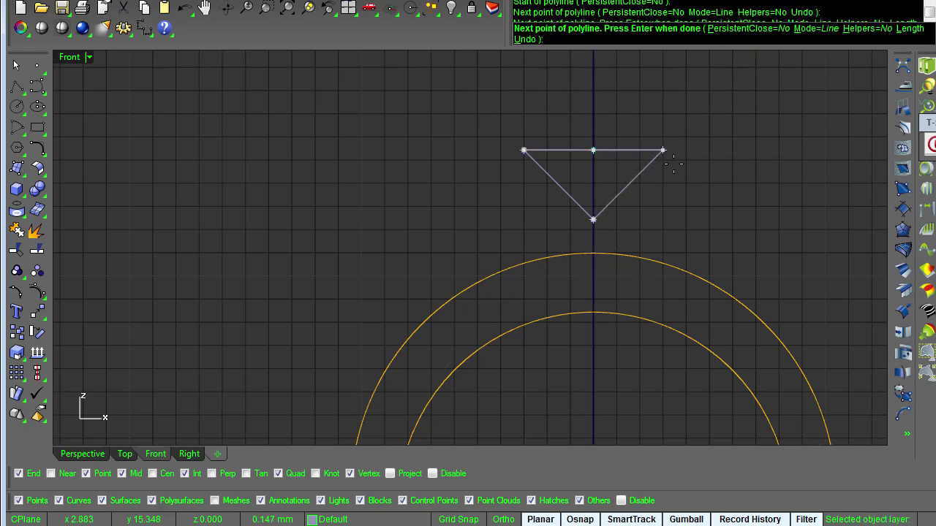
right_click(714, 208)
scroll(713, 208, "down", 6)
scroll(661, 256, "up", 5)
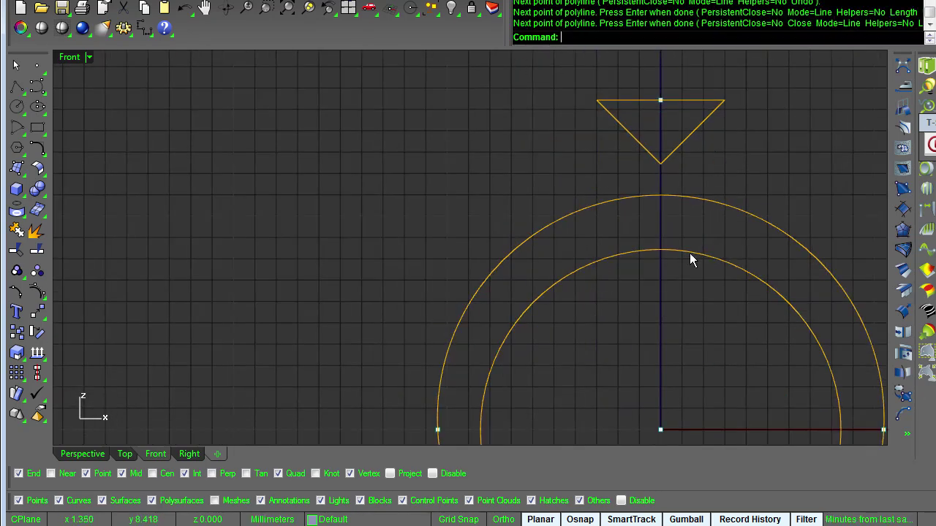
scroll(739, 168, "up", 2)
scroll(652, 206, "down", 3)
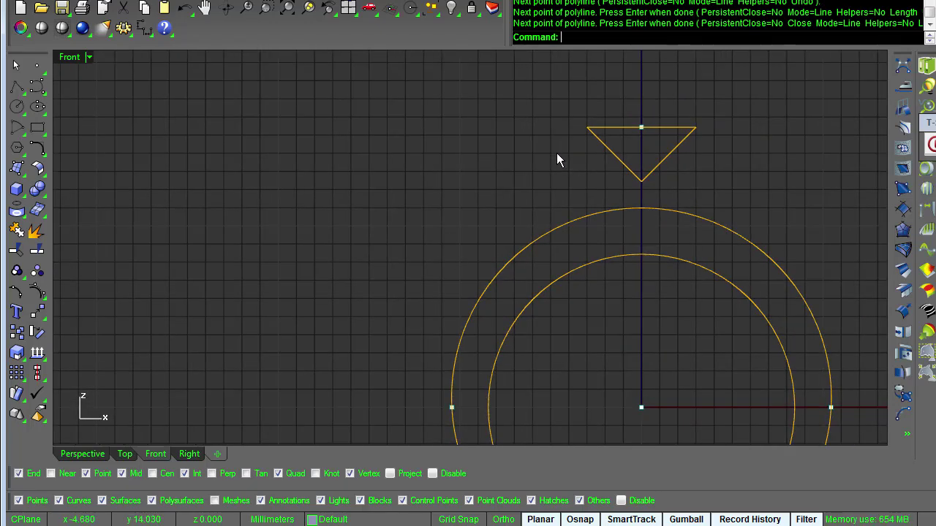
Check the ring photo in the forum thread and draw a short, slightly rising shoulder line just left of the triangle
left_click(16, 86)
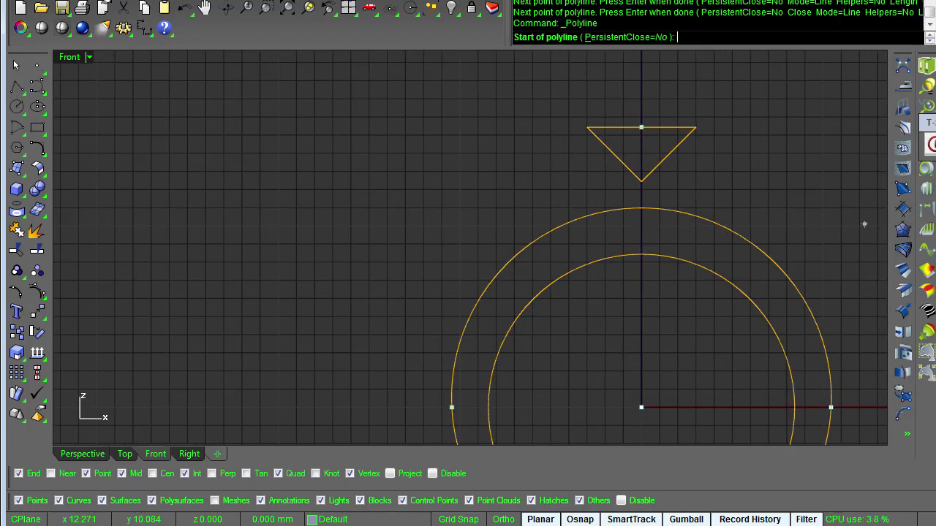
key("alt+Tab")
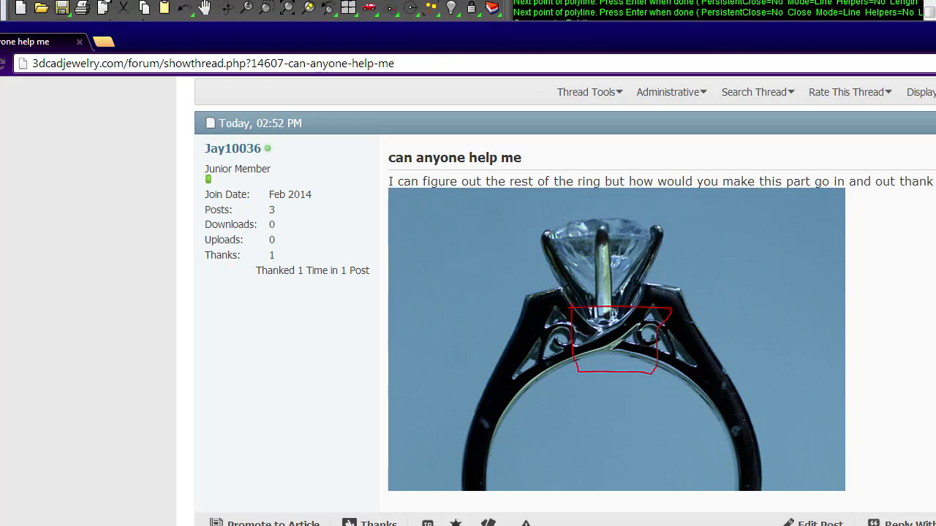
key("alt+Tab")
scroll(614, 176, "up", 4)
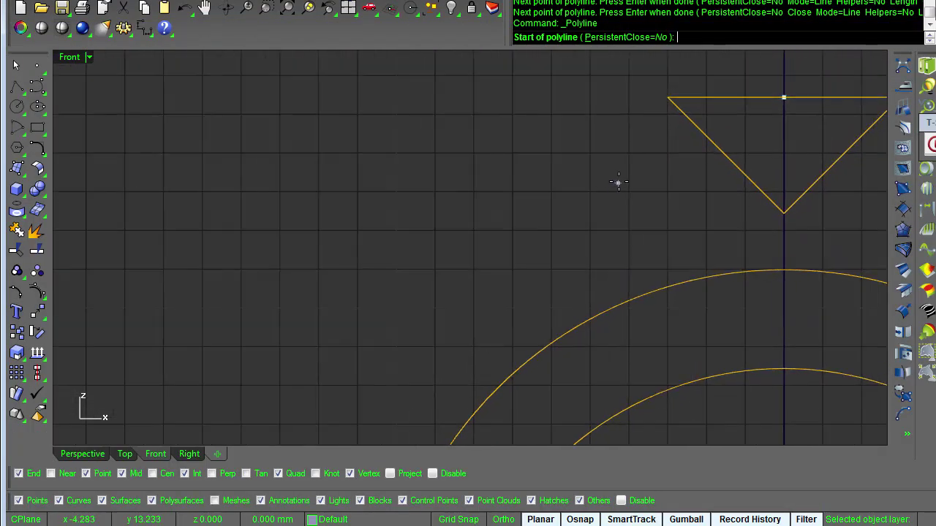
left_click(591, 159)
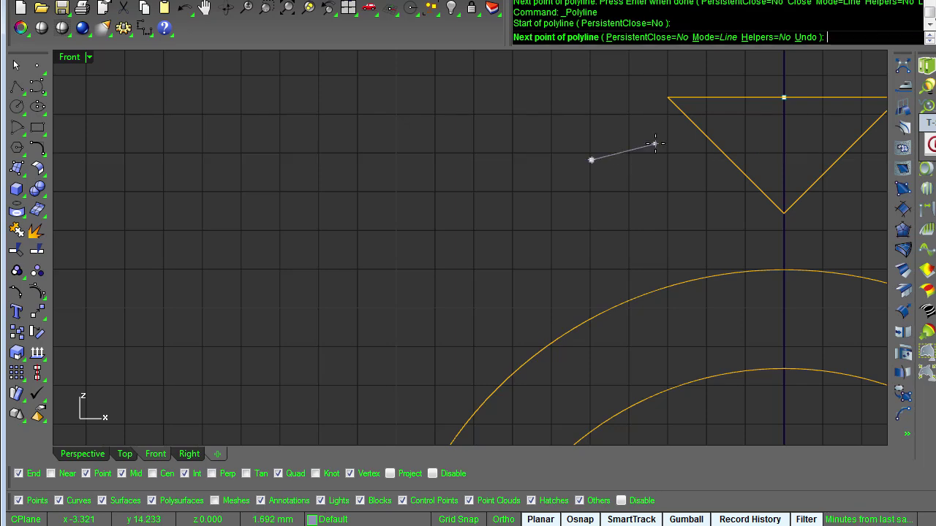
left_click(661, 142)
right_click(687, 185)
scroll(687, 186, "down", 4)
mouse_move(643, 403)
right_mouse_down()
mouse_move(639, 239)
mouse_move(660, 406)
right_mouse_up()
scroll(612, 232, "down", 3)
scroll(467, 254, "down", 1)
right_click_drag(467, 254, 469, 228)
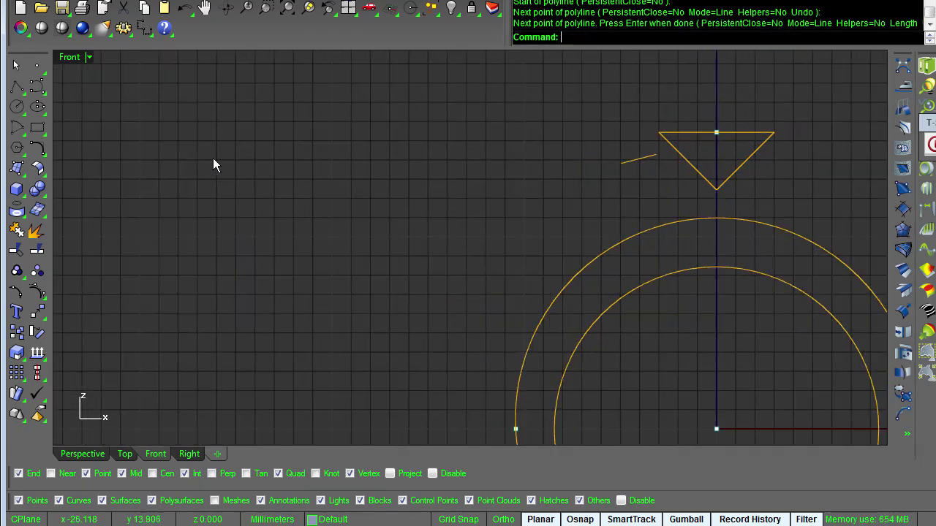
Draw a 45° diagonal line from the ring centre up and left past the outer circle
left_click(653, 226)
right_click_drag(710, 257, 663, 186)
left_click(16, 87)
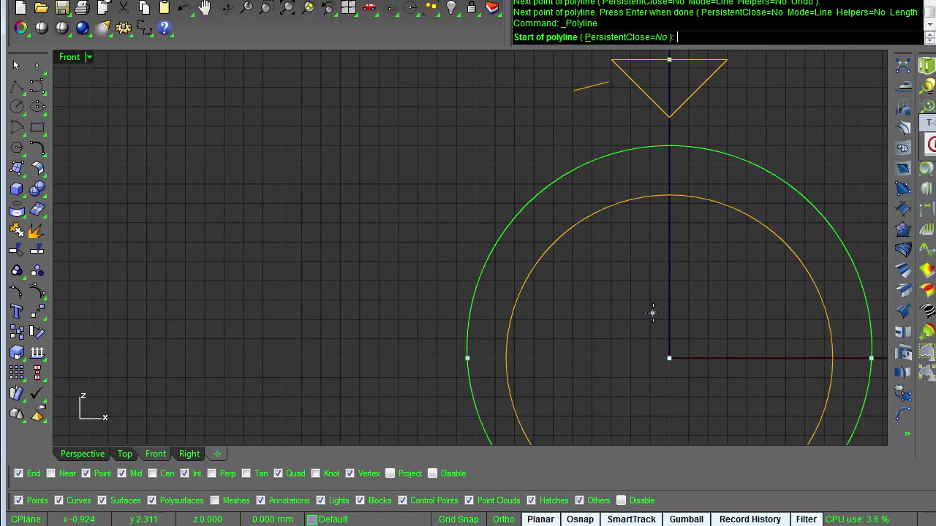
left_click(669, 357)
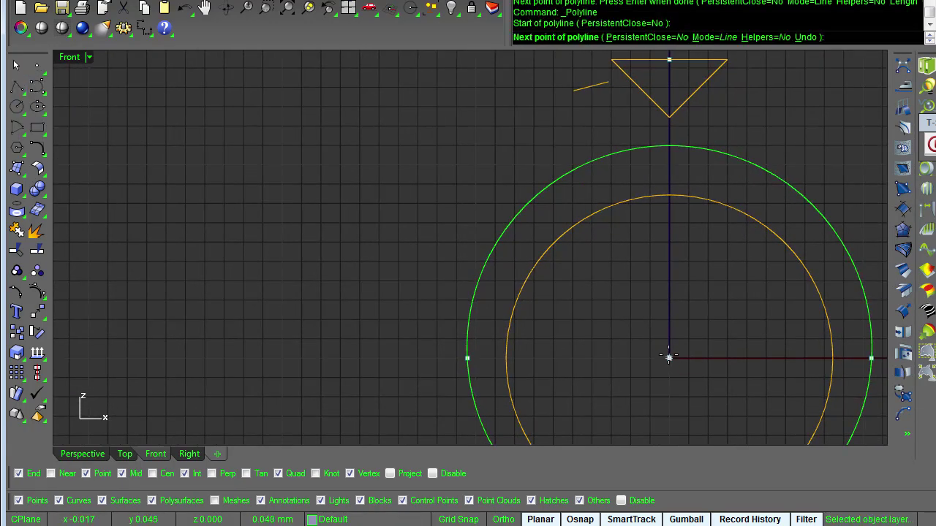
left_click(473, 155)
right_click(495, 185)
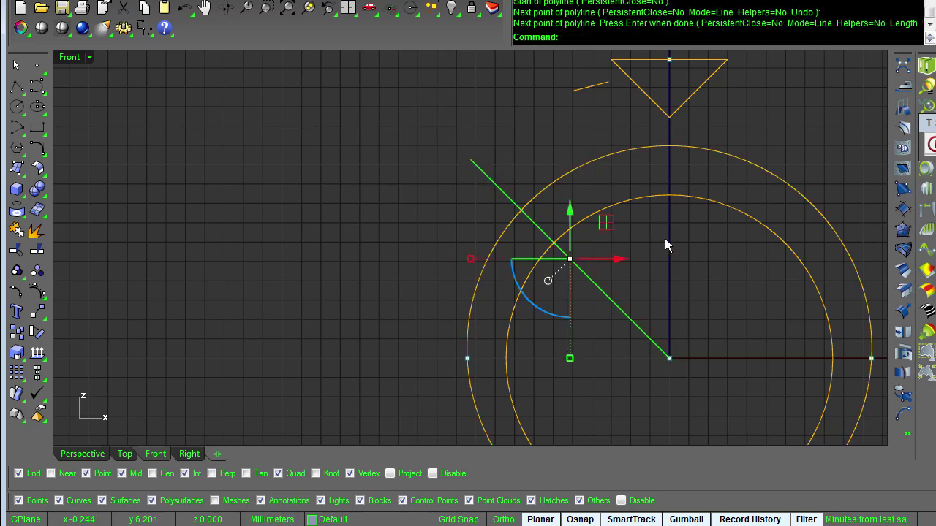
Mirror the diagonal line across the vertical axis through the origin 0
type("mi")
key("Return")
type("0")
key("Return")
left_click(669, 266)
Trim away the outer circle's top arc between the two diagonal lines and delete both diagonals
left_click_drag(754, 347, 605, 280)
key("ctrl+t")
left_click(592, 170)
key("Return")
key("Escape")
left_click_drag(721, 344, 585, 312)
key("Delete")
left_click(495, 244)
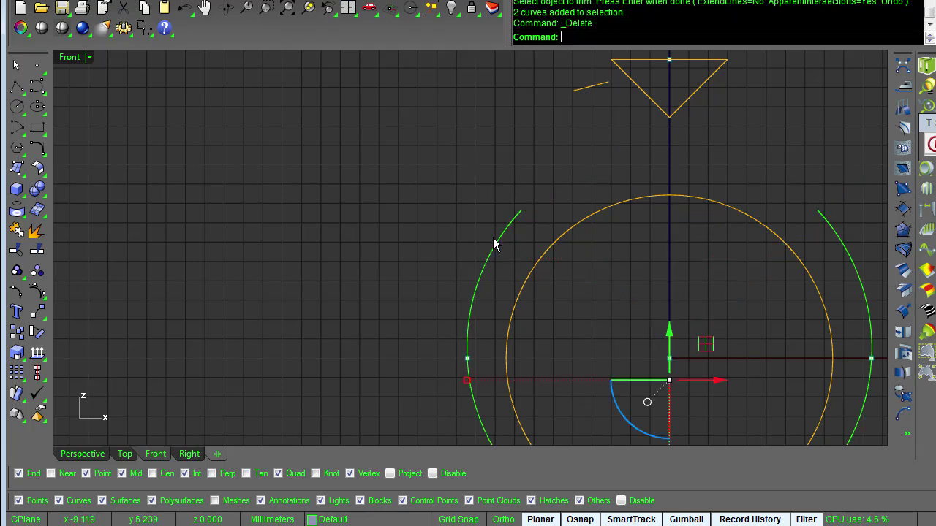
Extend the outer curve's upper left end with ContinueCurve through one intermediate point to the outer end of the shoulder line
key("Escape")
type("COn")
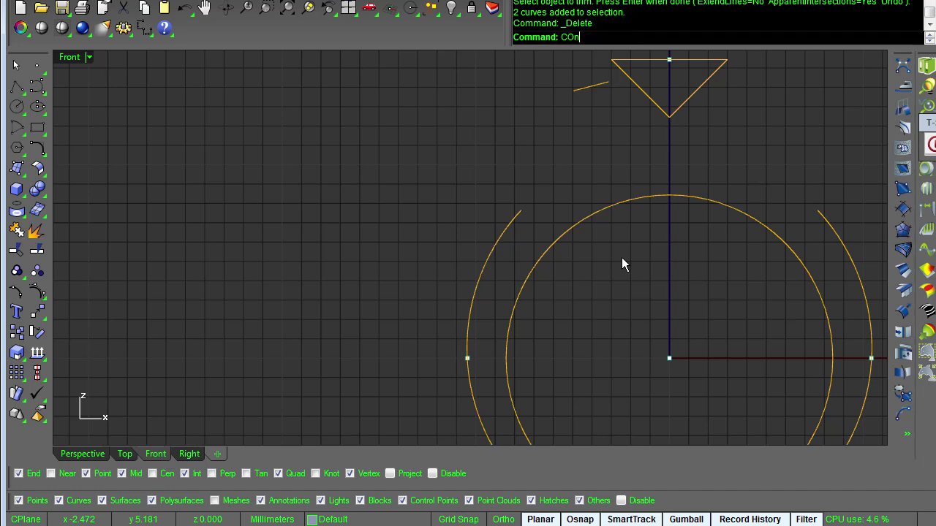
type("tinueCurve")
key("Return")
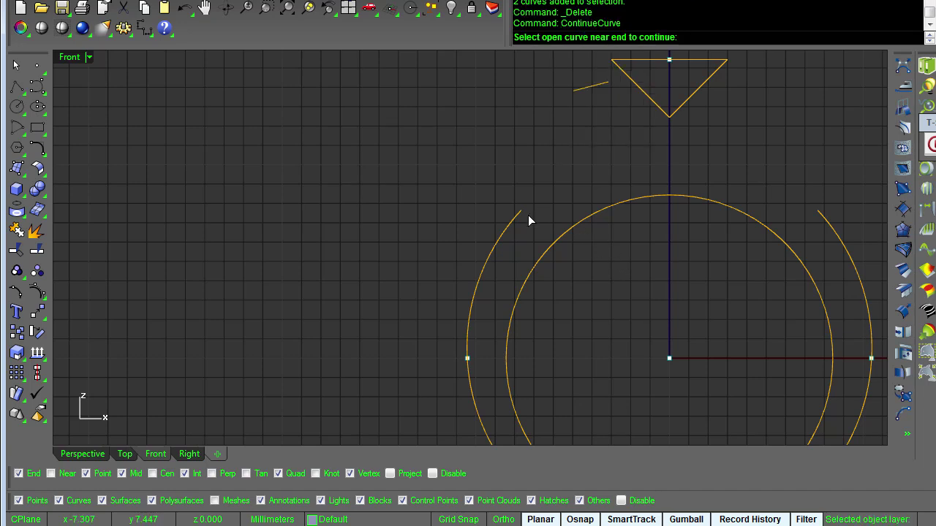
left_click(511, 227)
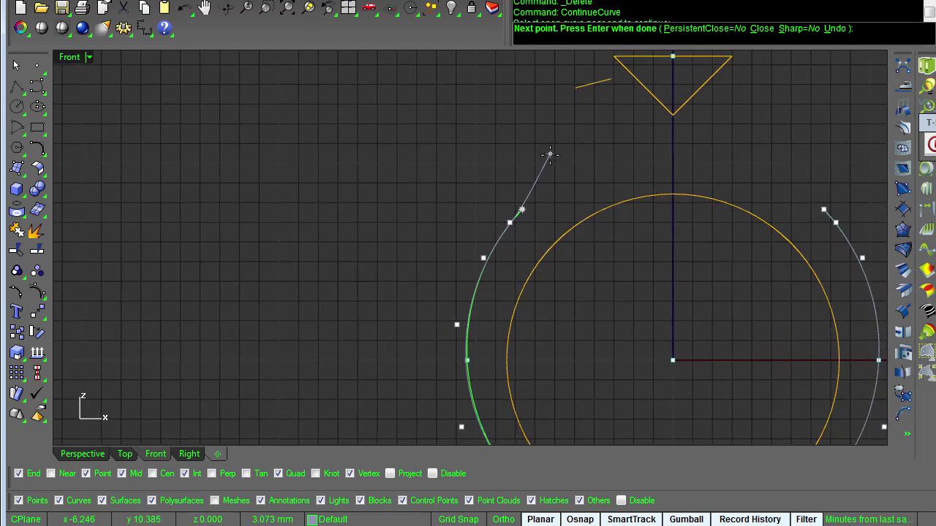
left_click(565, 149)
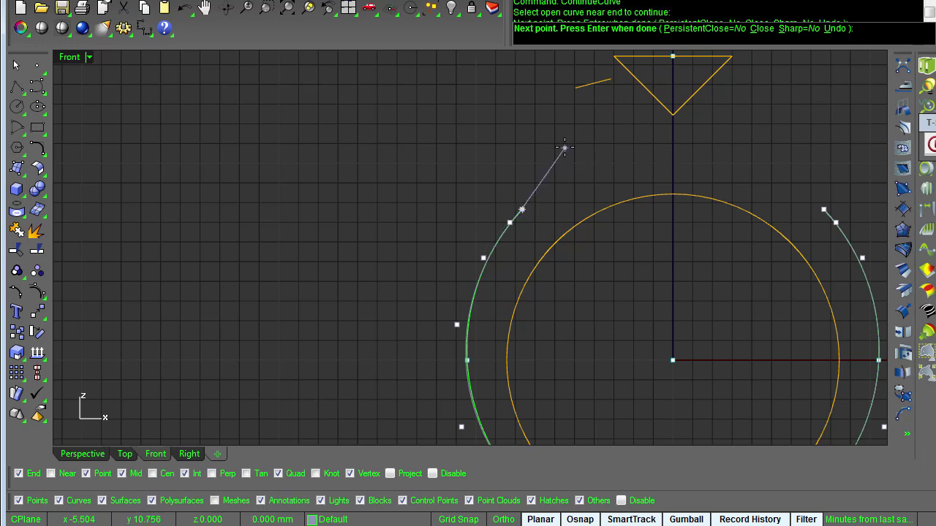
left_click(575, 89)
key("Return")
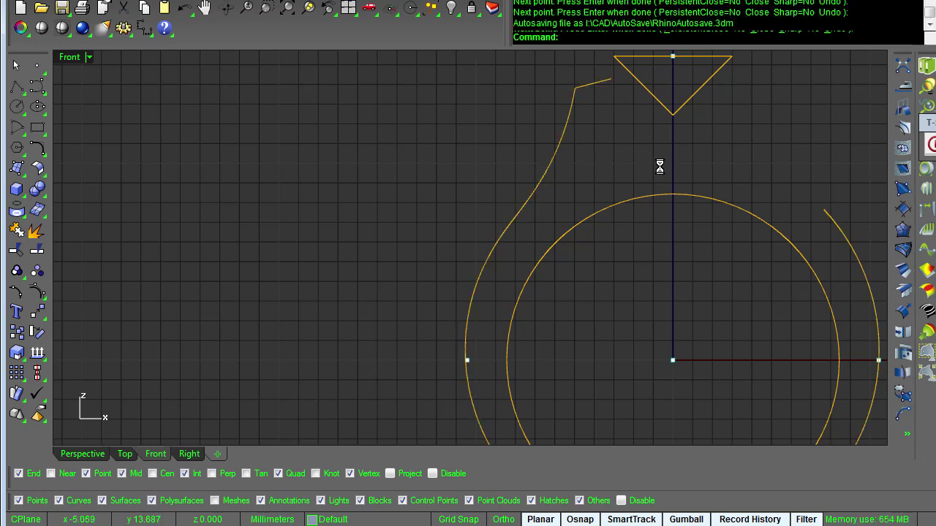
Delete the control point at the left extension's joint and shift the two neighbouring points to smooth the shank side
scroll(660, 169, "down", 4)
right_click_drag(660, 170, 638, 157)
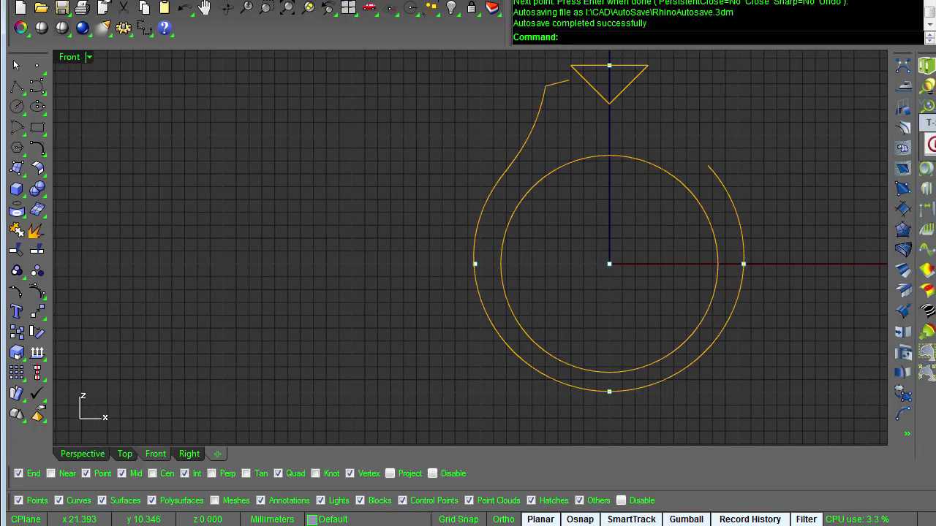
key("alt+Tab")
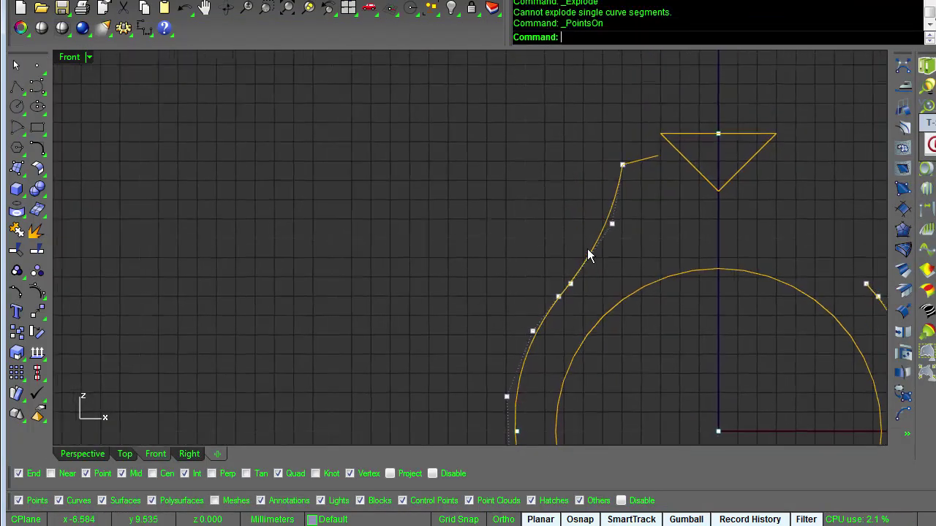
left_click(570, 284)
key("Delete")
left_click(561, 296)
left_click_drag(604, 271, 606, 236)
left_click(614, 222)
left_click_drag(654, 190, 645, 186)
left_click(701, 247)
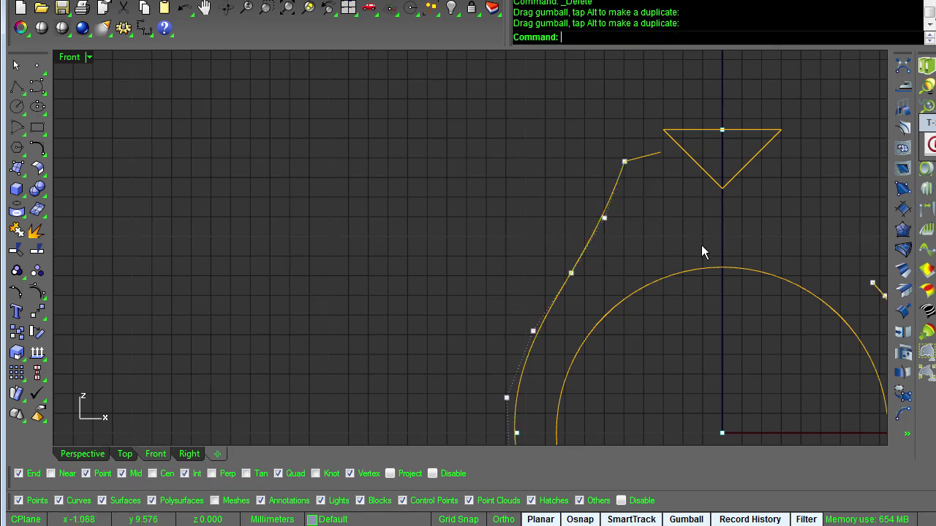
Fine-tune the left shank side's upper control points to shape its run up to the shoulder line
scroll(701, 253, "down", 1)
scroll(630, 229, "up", 1)
left_click(590, 234)
left_click_drag(624, 199, 616, 197)
left_click(624, 178)
left_click_drag(661, 144, 653, 141)
left_click(700, 168)
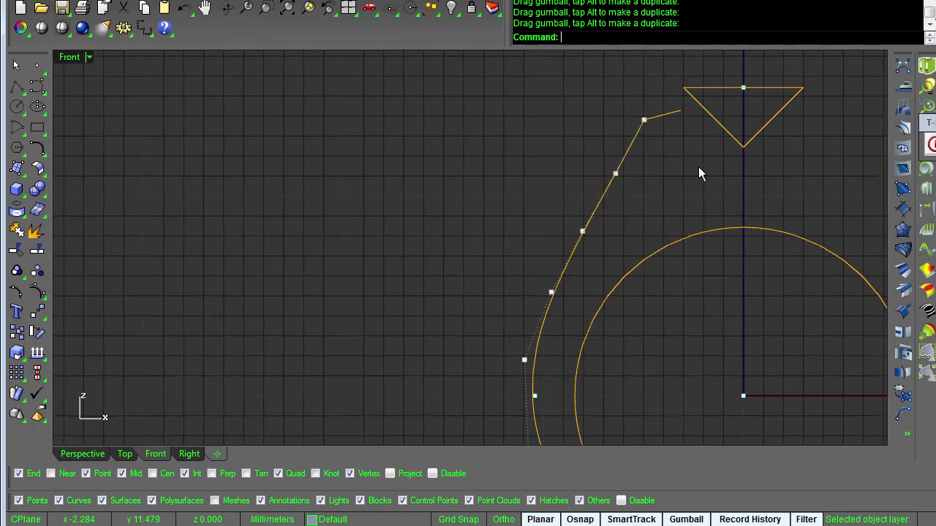
scroll(699, 166, "down", 1)
left_click(604, 172)
left_click_drag(637, 142, 650, 140)
left_click(707, 175)
Make the outer shank curve symmetrical with CurveSymmetry, keeping its left side and using a user-defined vertical axis through the ring centre
scroll(699, 285, "down", 4)
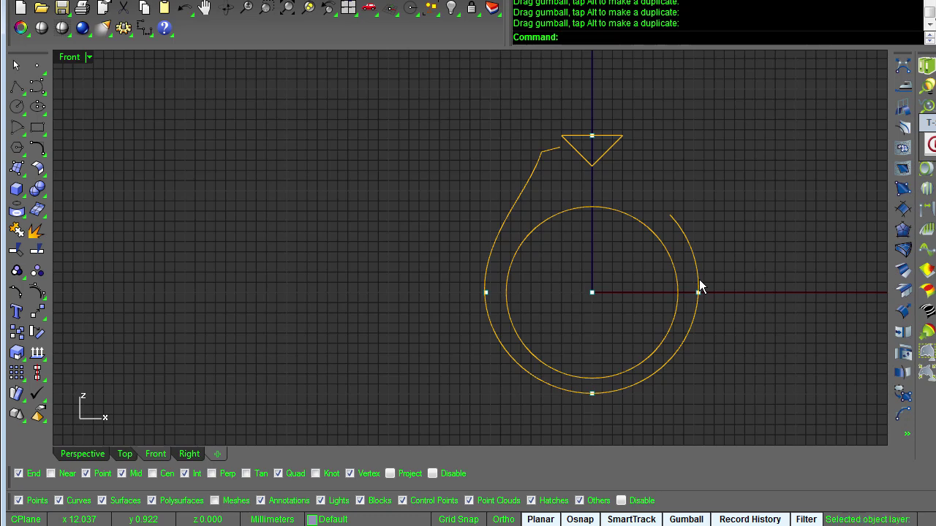
type("Curves")
key("Return")
scroll(626, 162, "up", 2)
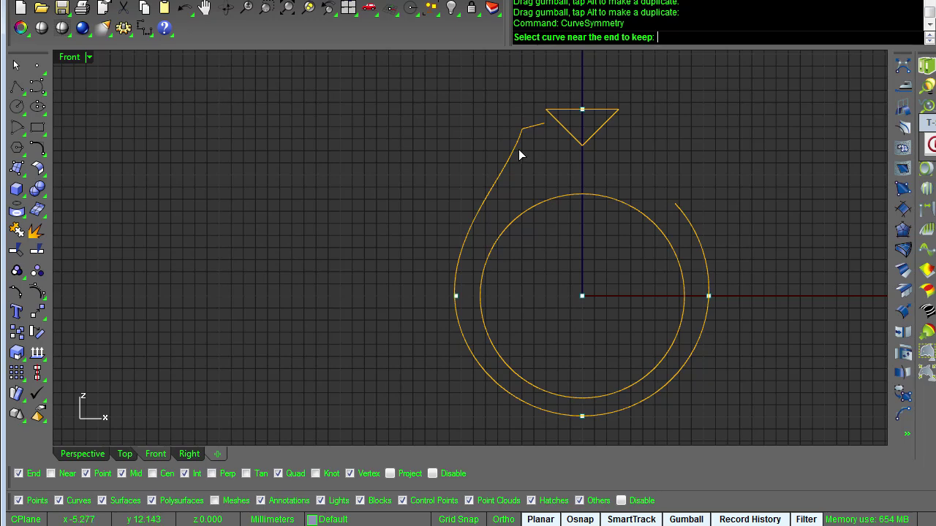
left_click(519, 150)
scroll(524, 141, "up", 1)
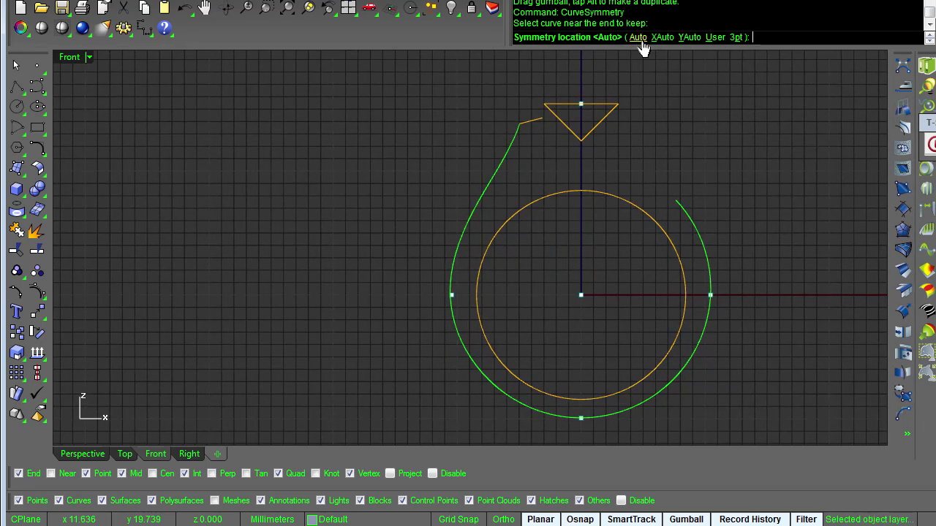
left_click(715, 37)
left_click(580, 295)
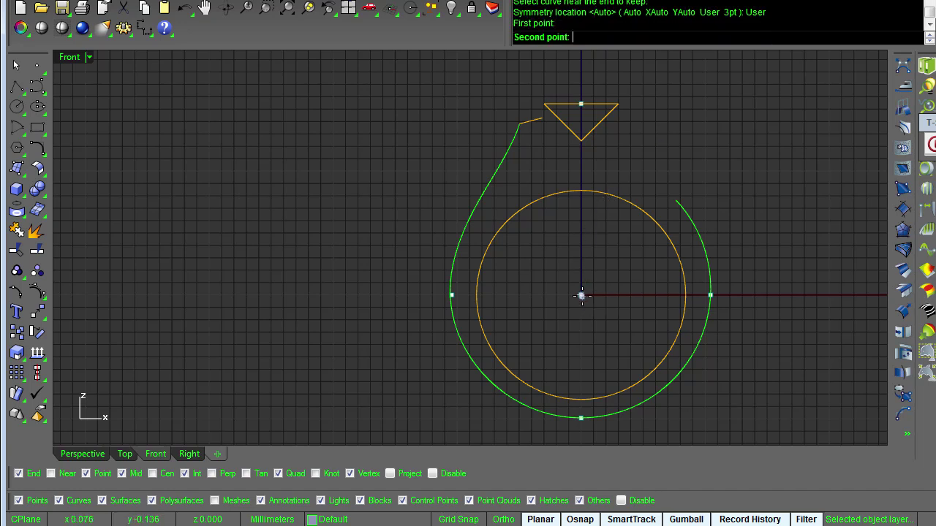
left_click(584, 214)
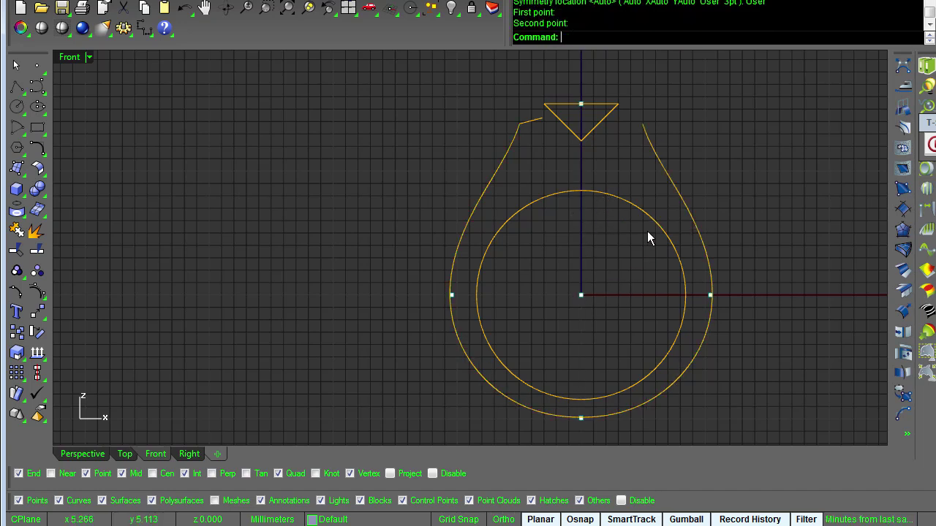
Inspect the symmetrical outer shank curve's control points and the open shoulder area
left_click(663, 167)
key("F10")
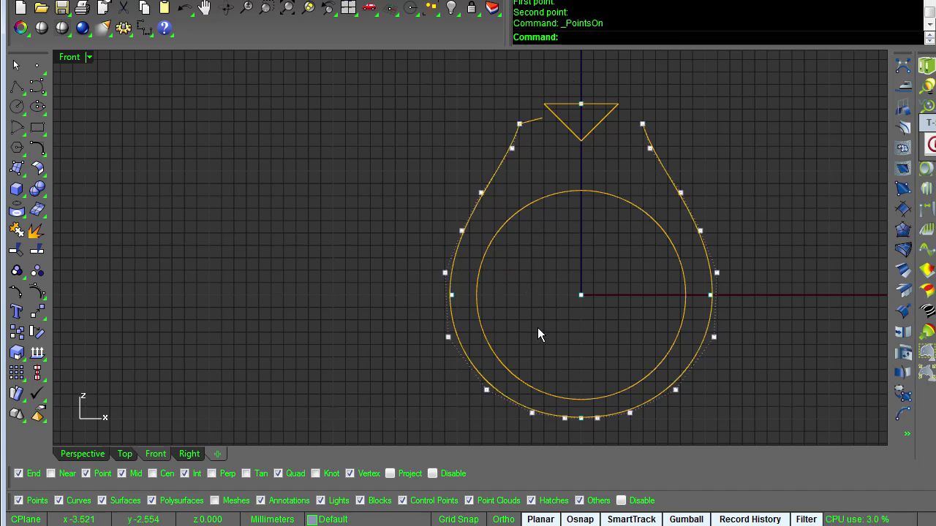
key("Escape")
scroll(548, 327, "up", 8)
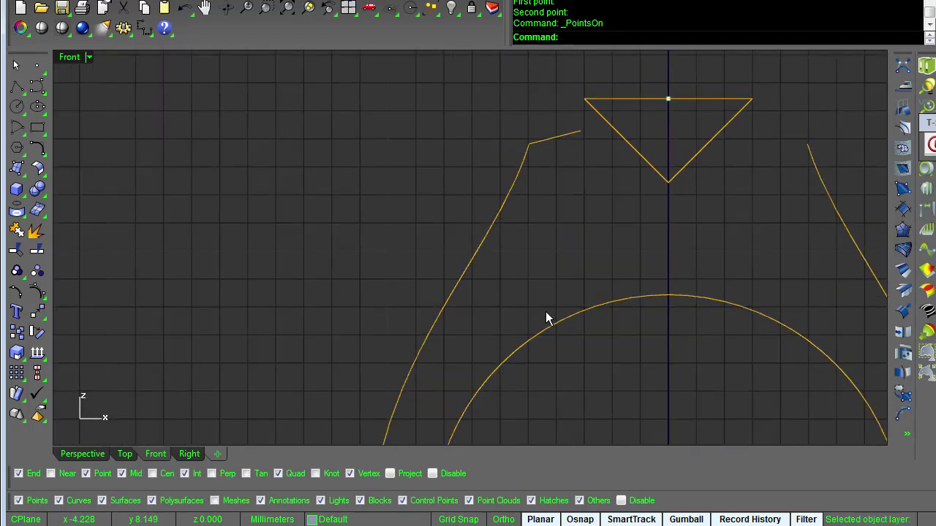
Mirror a copy of the left shoulder line across the vertical axis through the origin
left_click(539, 147)
key("ctrl+m")
type("0")
key("Return")
left_click(670, 244, "shift")
left_click(781, 254)
scroll(782, 254, "down", 1)
scroll(782, 254, "down", 5)
mouse_move(782, 253)
right_mouse_down()
mouse_move(654, 107)
mouse_move(702, 336)
mouse_move(702, 215)
mouse_move(670, 136)
mouse_move(782, 262)
right_mouse_up()
scroll(761, 254, "down", 1)
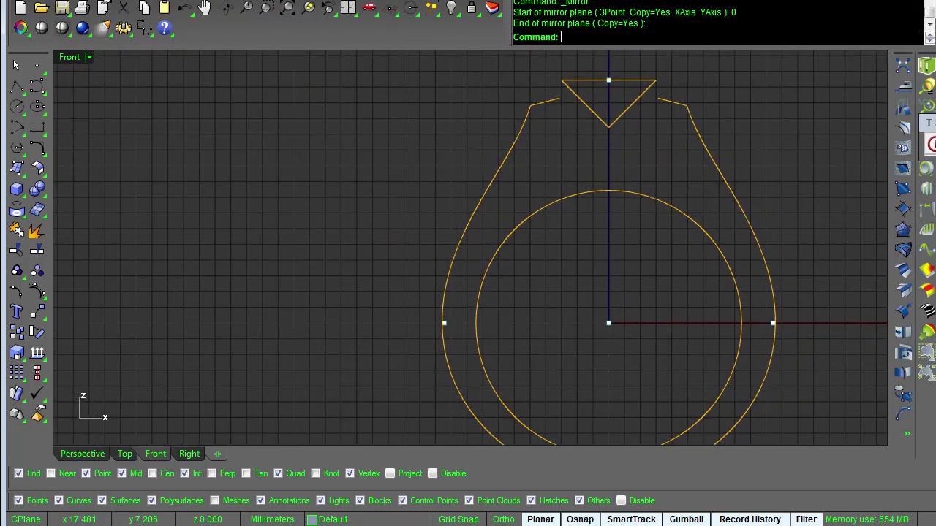
Switch to the browser to check the inner shoulder shape in the forum's ring photo, and return to the Rhino model
key("alt+Tab")
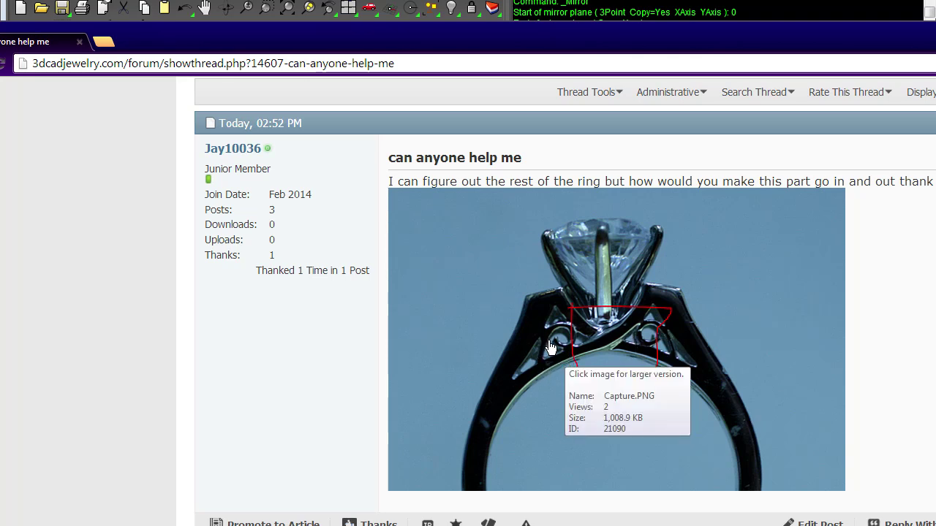
left_click(716, 3)
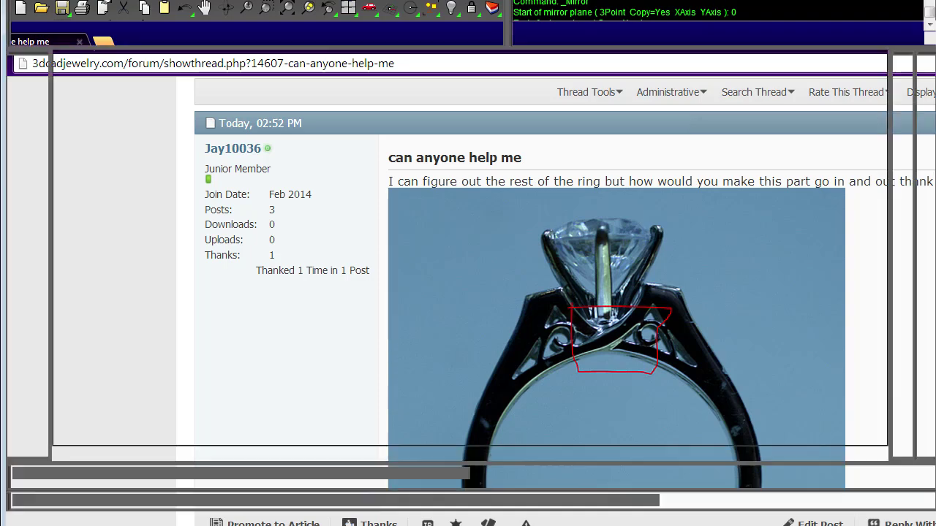
scroll(662, 355, "up", 2)
right_click_drag(658, 279, 692, 428)
scroll(677, 389, "up", 3)
right_click_drag(704, 381, 656, 374)
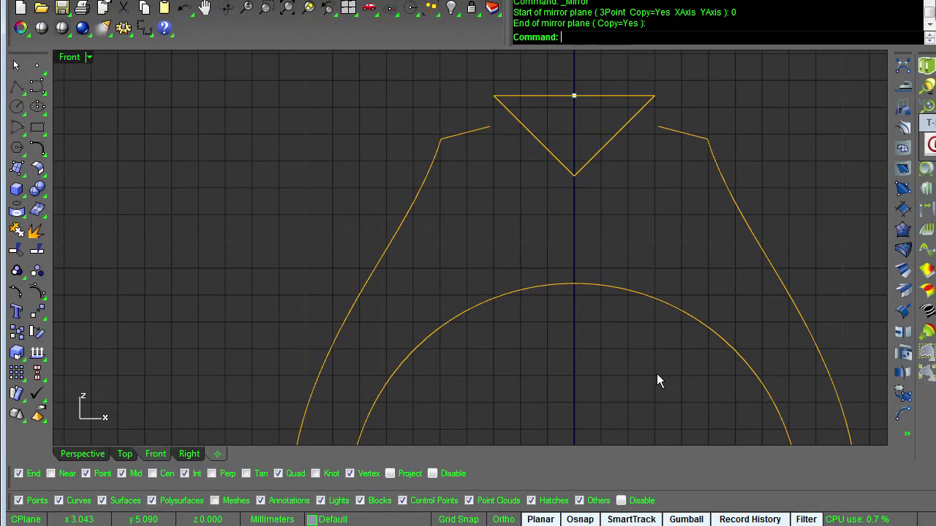
With Tan object snap enabled, draw a degree-6 curve from the left shoulder line's inner end down to the finger circle's left side
left_click(38, 87)
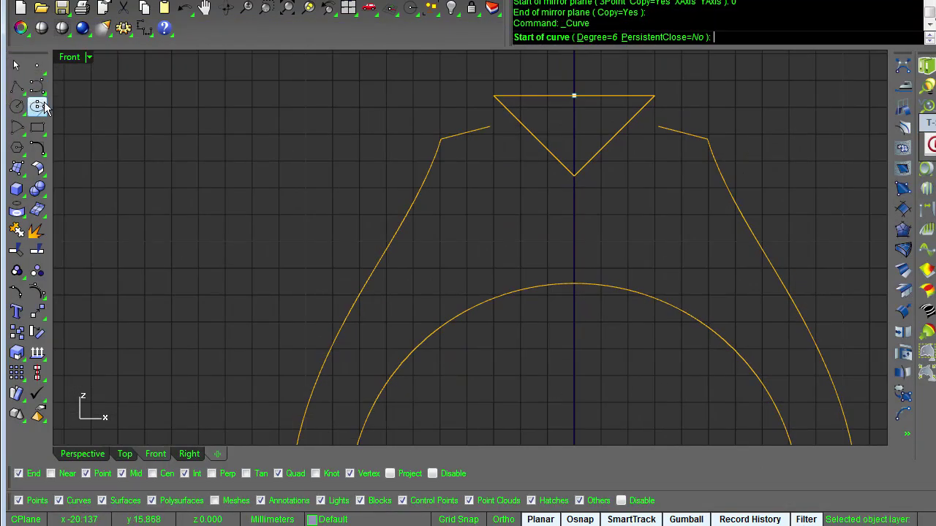
left_click(255, 473)
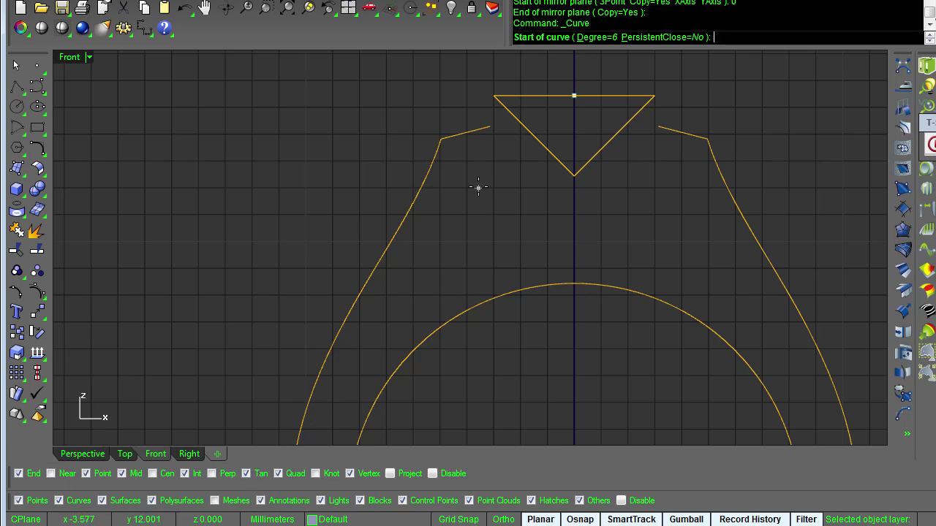
left_click(489, 127)
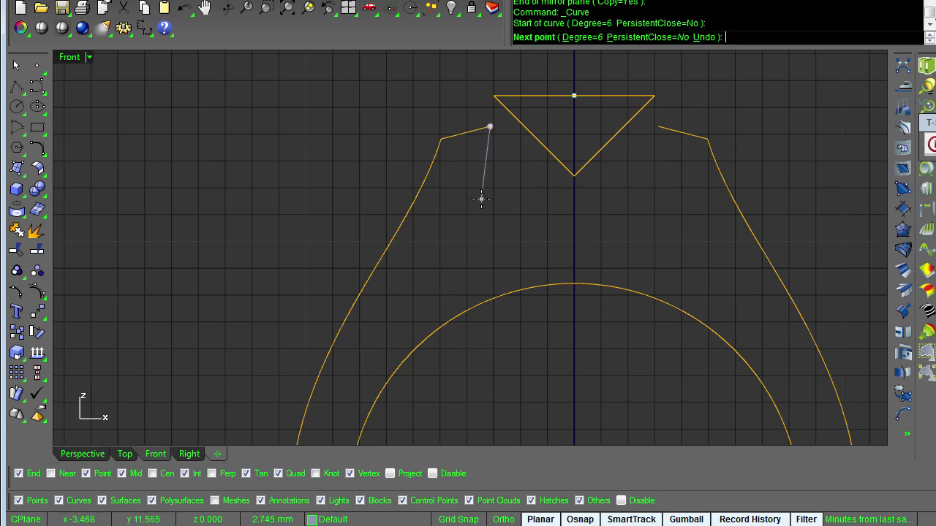
left_click(489, 161)
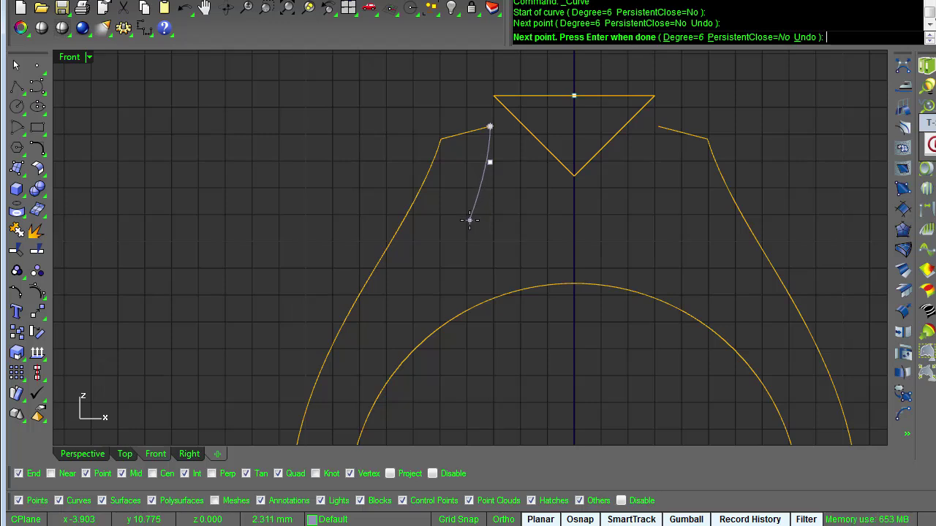
left_click(468, 221)
right_click_drag(440, 273, 445, 171)
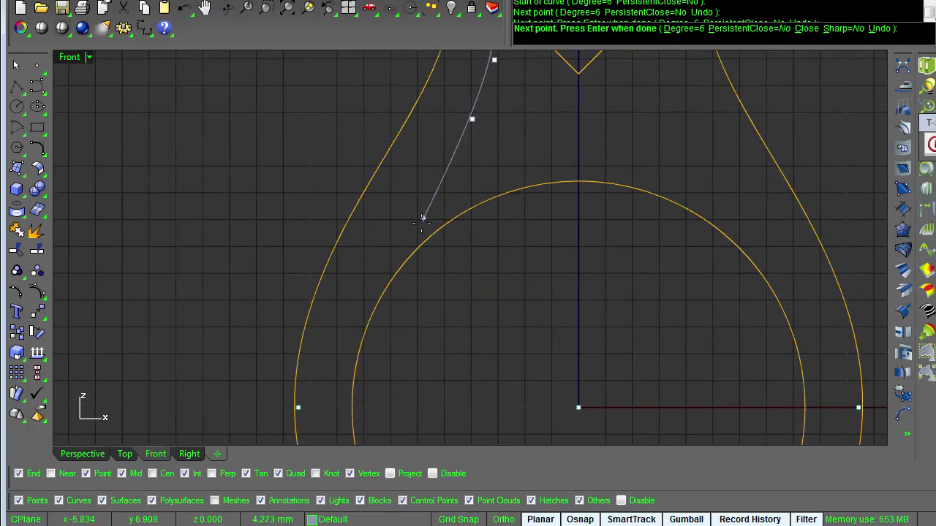
left_click(404, 229)
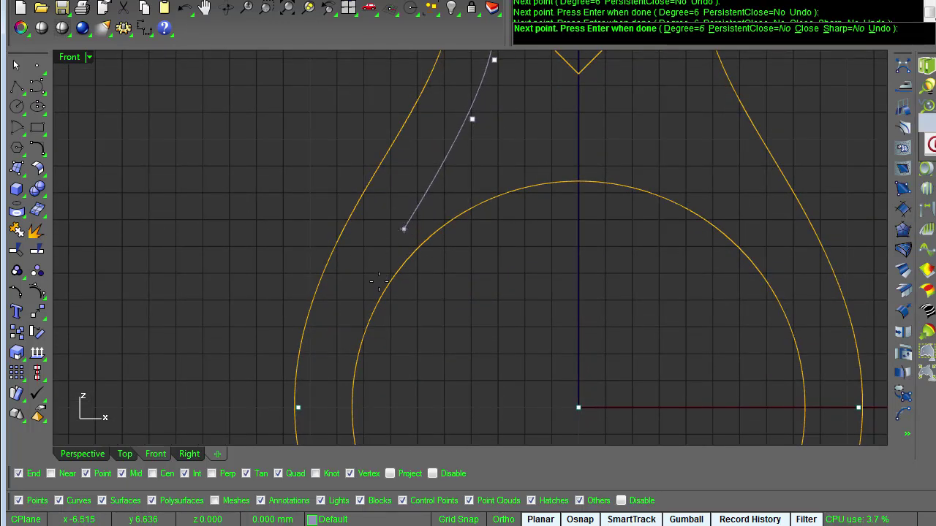
left_click(368, 327)
key("Return")
Mirror a copy of the inner shoulder curve across the vertical axis through the origin
scroll(466, 305, "down", 3)
left_click(518, 239)
key("ctrl+m")
type("0")
key("Return")
left_click(637, 203, "shift")
right_click_drag(703, 247, 714, 218)
left_click(739, 194, "shift")
scroll(708, 294, "up", 1)
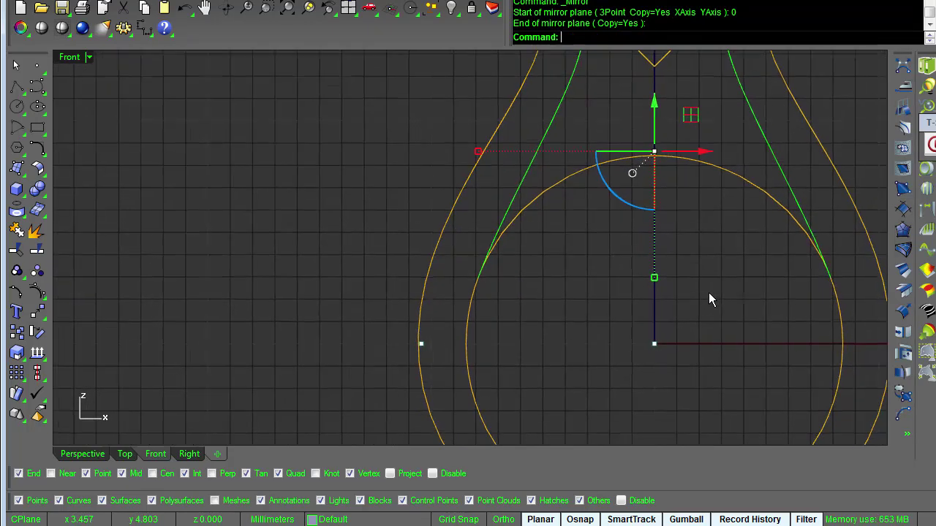
Copy the finger circle and paste the duplicate in place
left_click(729, 176)
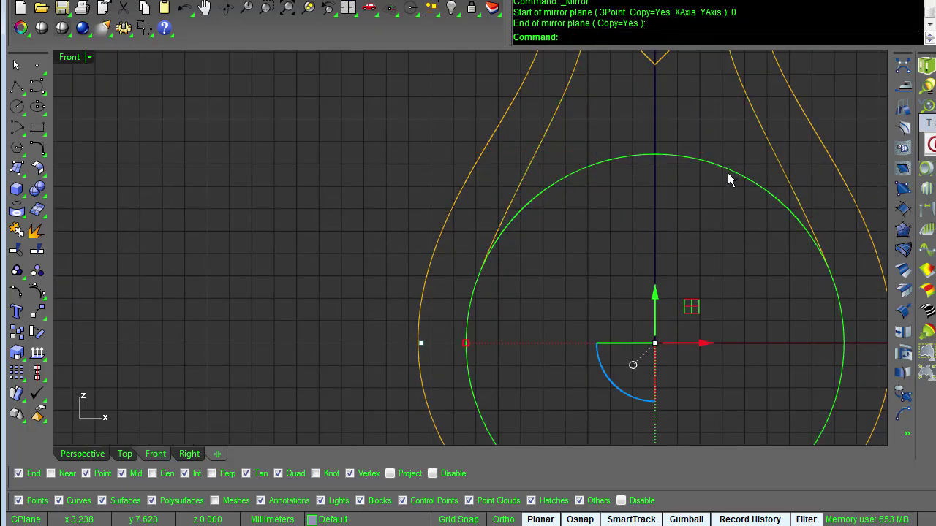
key("ctrl+c")
key("ctrl+v")
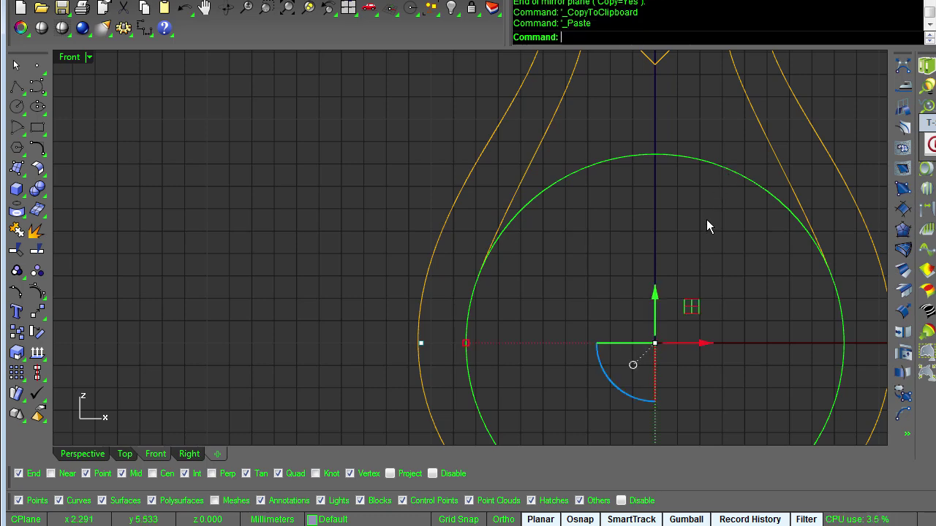
left_click(706, 220)
Trim away one finger circle's upper arc, using both inner shoulder curves as cutting objects
scroll(703, 170, "up", 1)
left_click(577, 136)
left_click(760, 140, "shift")
right_click_drag(739, 278, 717, 243)
key("ctrl+t")
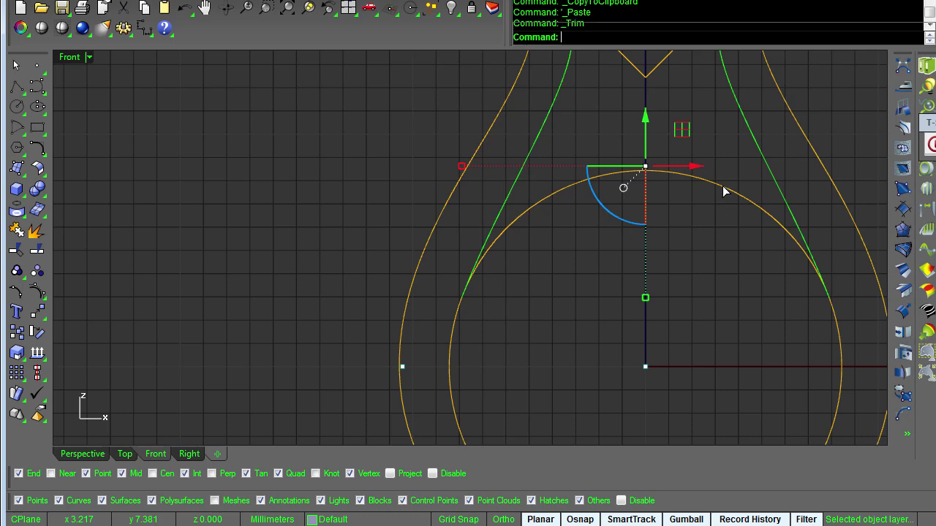
left_click(723, 188)
right_click(713, 206)
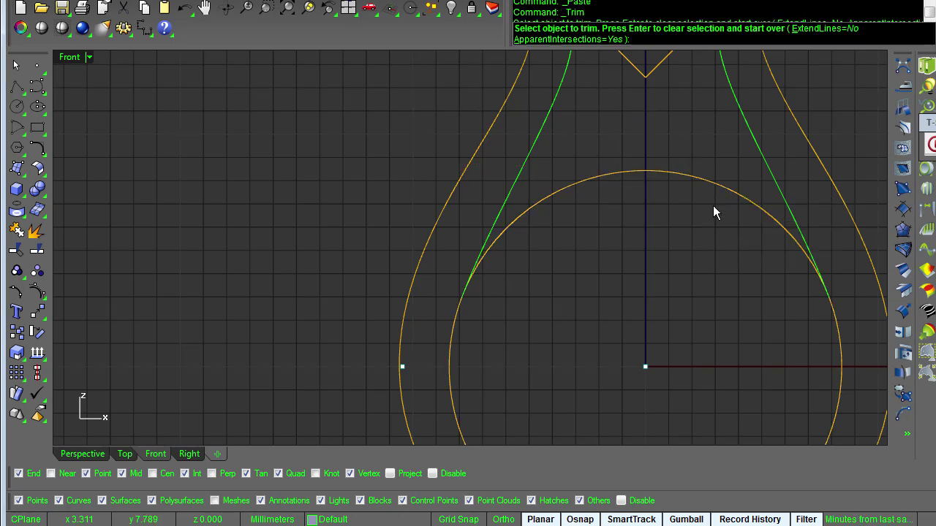
scroll(667, 244, "down", 3)
scroll(660, 245, "up", 3)
right_click(660, 245)
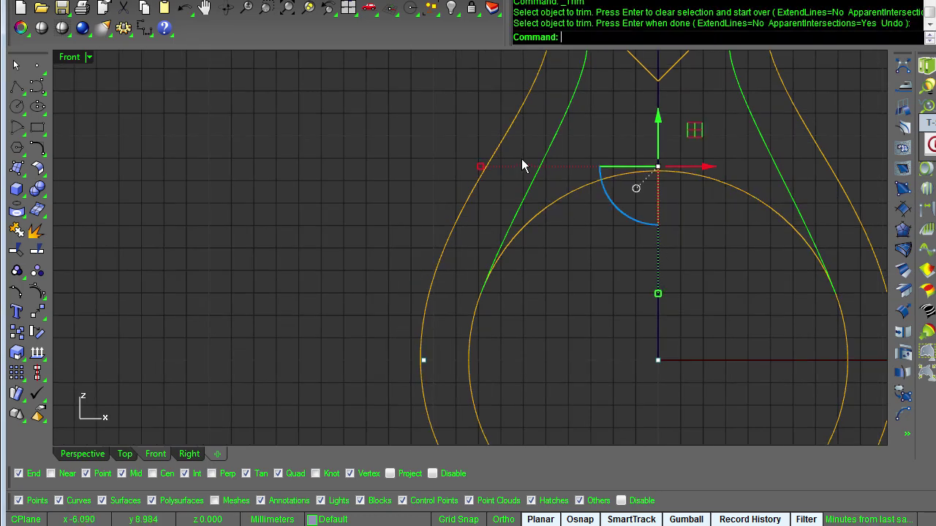
Join the trimmed finger circle with the two inner shoulder curves into one open curve
left_click(470, 335)
key("Return")
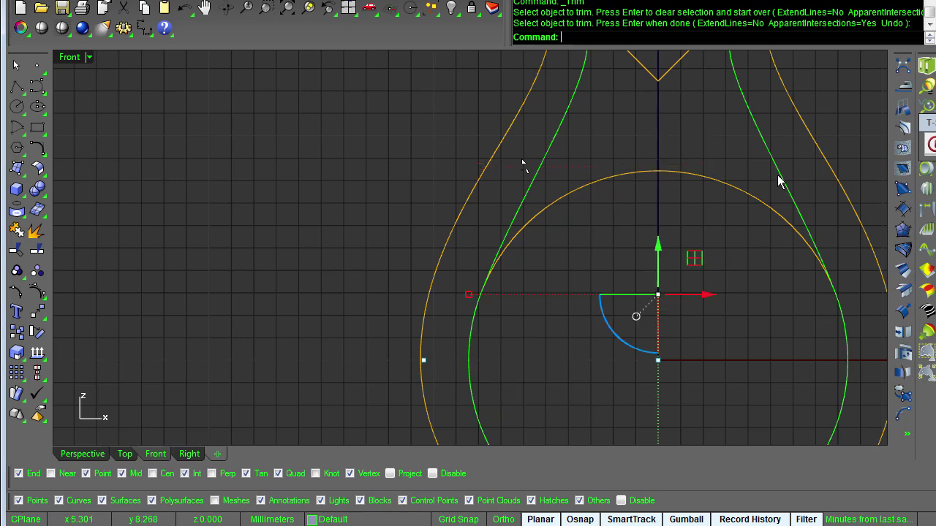
scroll(726, 311, "down", 2)
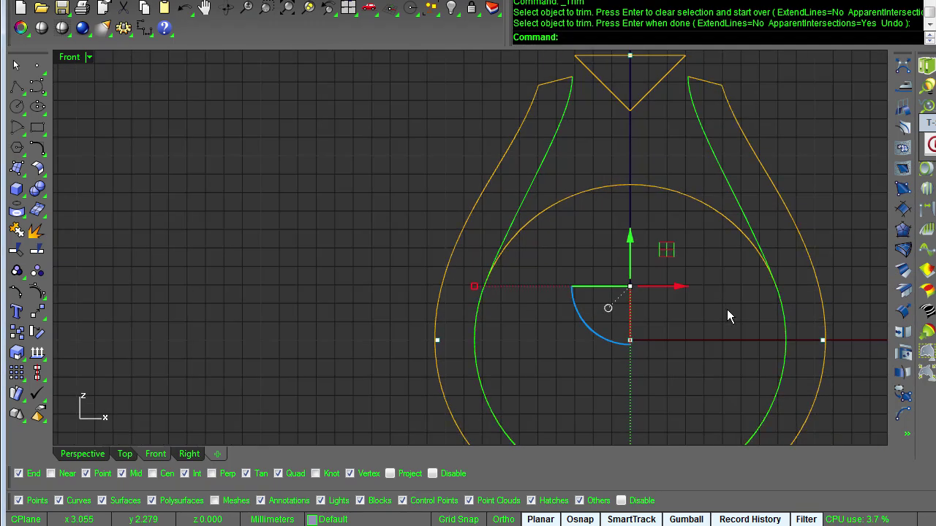
key("ctrl+j")
Start Rebuild on the joined inner curve at degree 5 and try a point count of 12, comparing the preview with the original
scroll(727, 311, "up", 1)
scroll(727, 311, "down", 1)
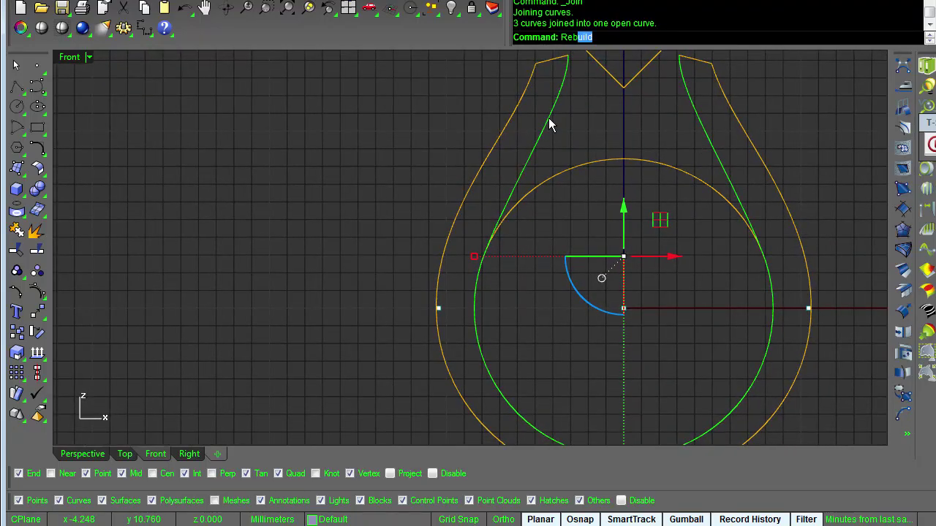
key("Return")
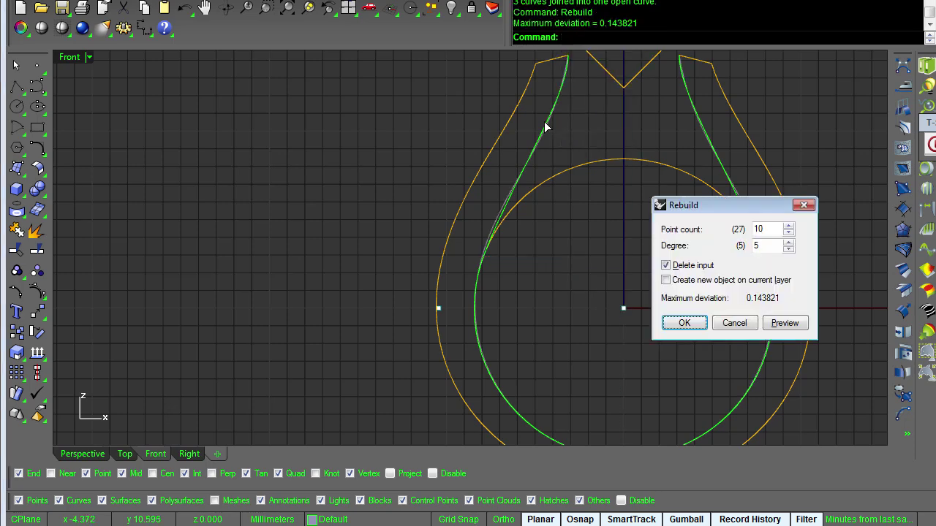
left_click_drag(759, 211, 385, 181)
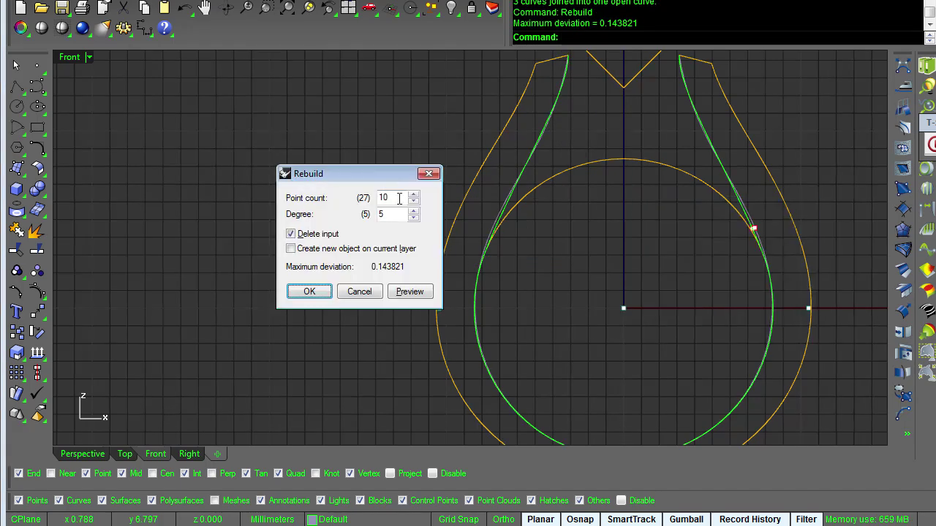
scroll(411, 234, "up", 2)
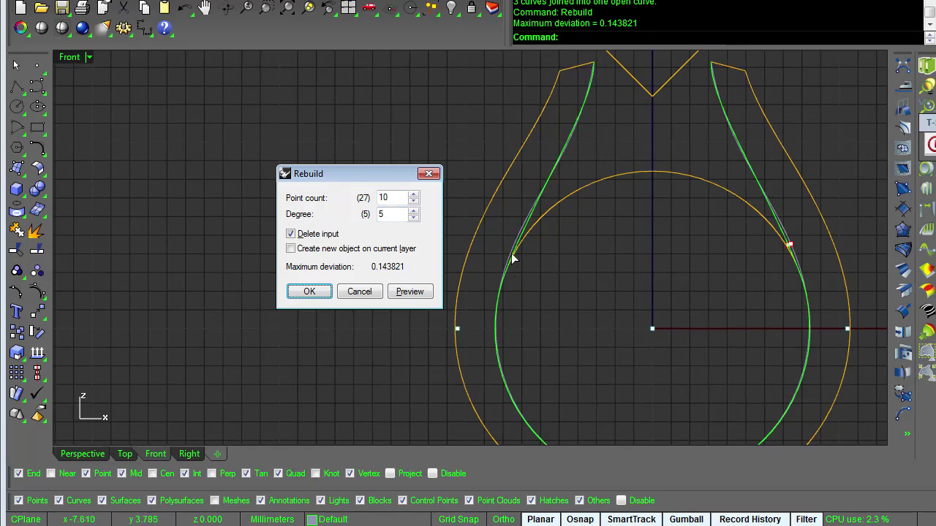
scroll(514, 252, "up", 2)
left_click(413, 198)
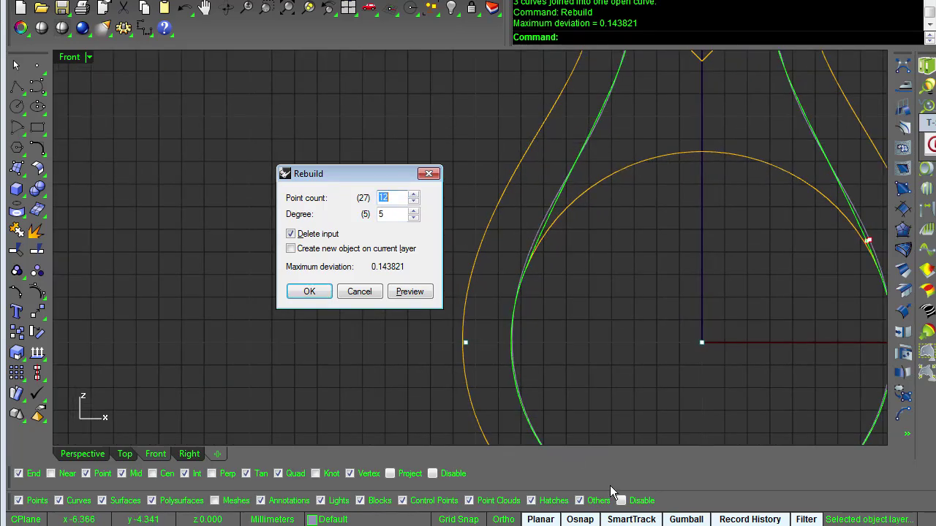
scroll(542, 293, "up", 1)
scroll(542, 293, "up", 6)
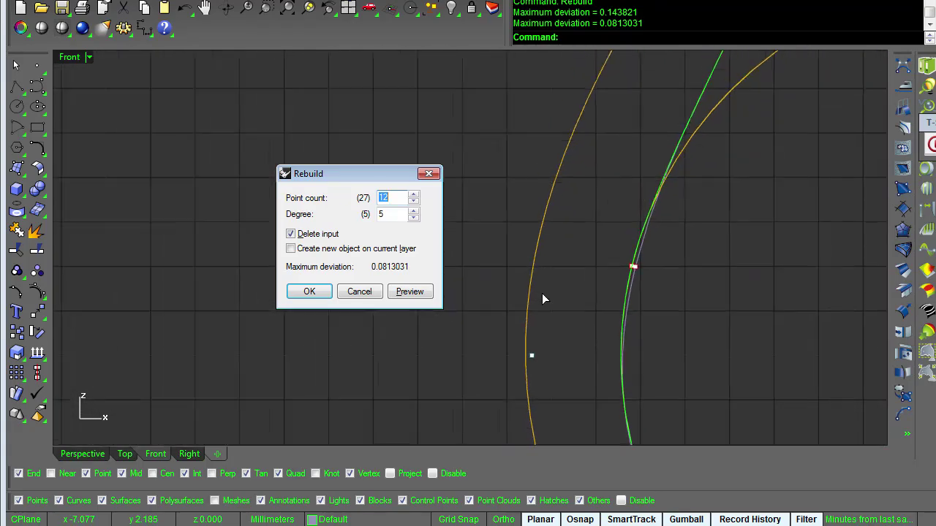
Set the rebuild point count to 14, check the fit near the shank sides, and apply the rebuild
left_click(413, 203)
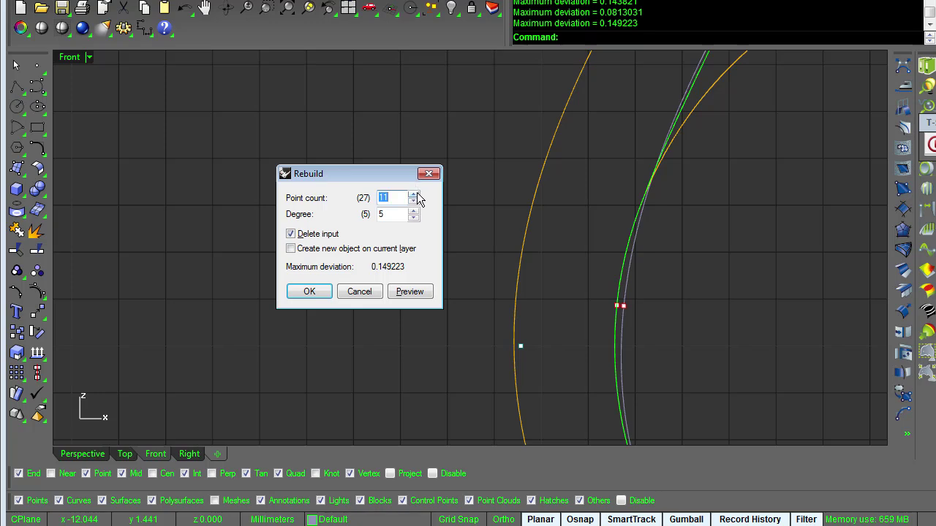
left_click(413, 196)
left_click(413, 196)
scroll(415, 196, "down", 12)
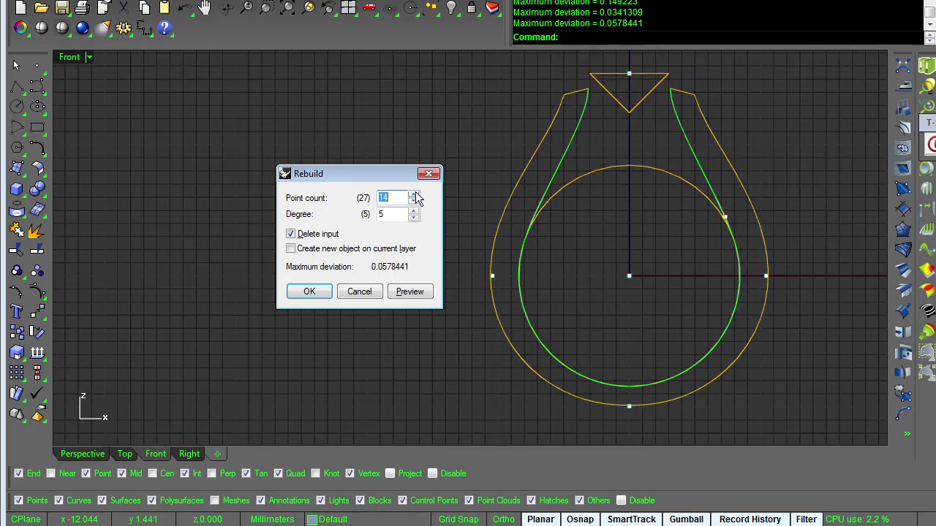
scroll(615, 245, "up", 7)
scroll(722, 248, "up", 5)
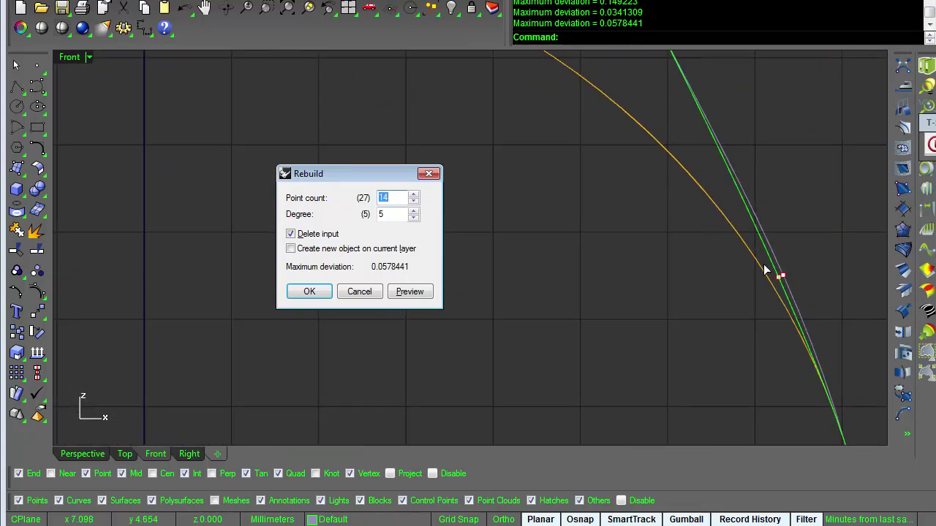
scroll(816, 370, "down", 5)
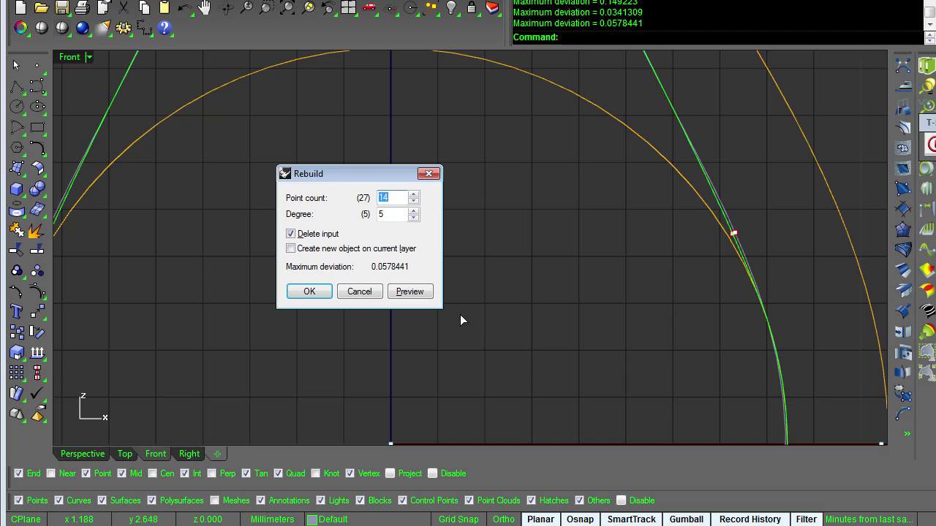
left_click(309, 292)
Join the outer shank curve, both shoulder lines and the rebuilt inner curve into one closed outline
scroll(661, 303, "down", 3)
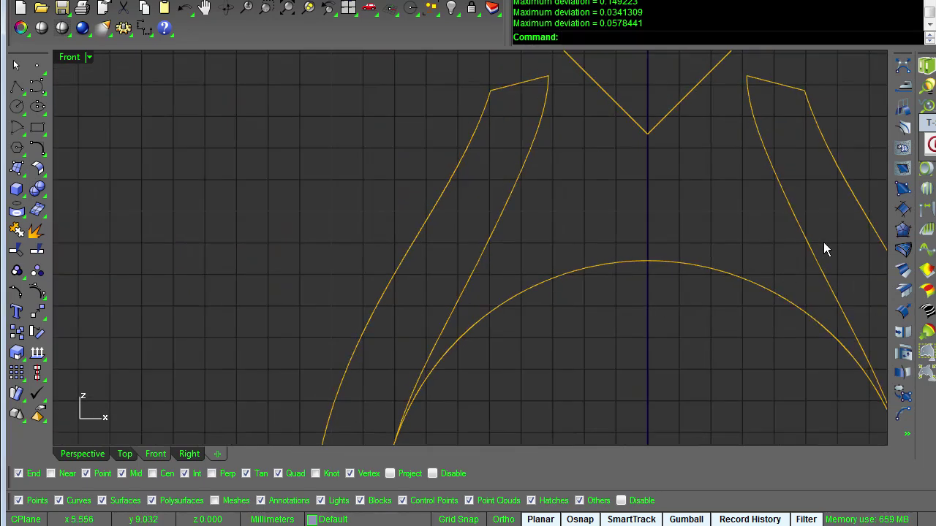
scroll(808, 250, "down", 3)
scroll(636, 148, "down", 1)
left_click(644, 187, "ctrl")
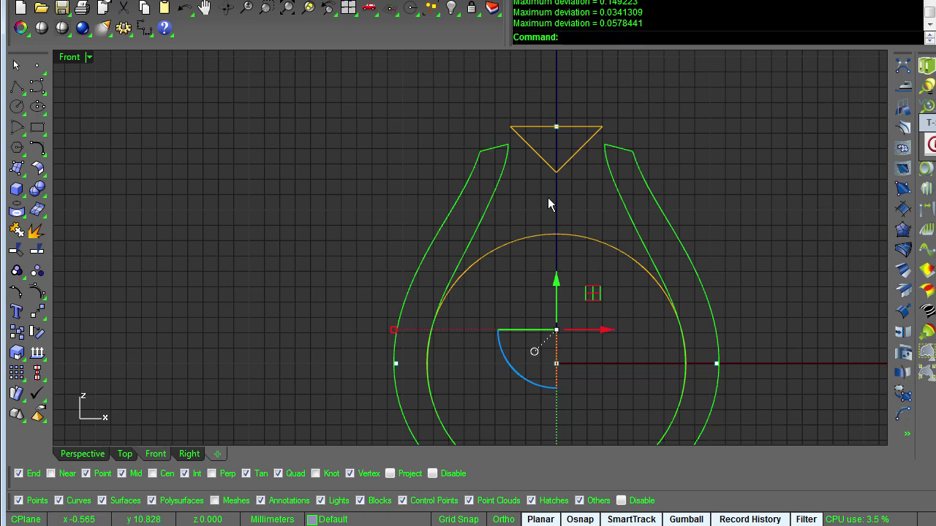
key("ctrl+j")
left_click(725, 212)
right_click_drag(725, 212, 768, 165)
left_click(677, 150)
left_click(764, 168)
scroll(764, 168, "up", 2)
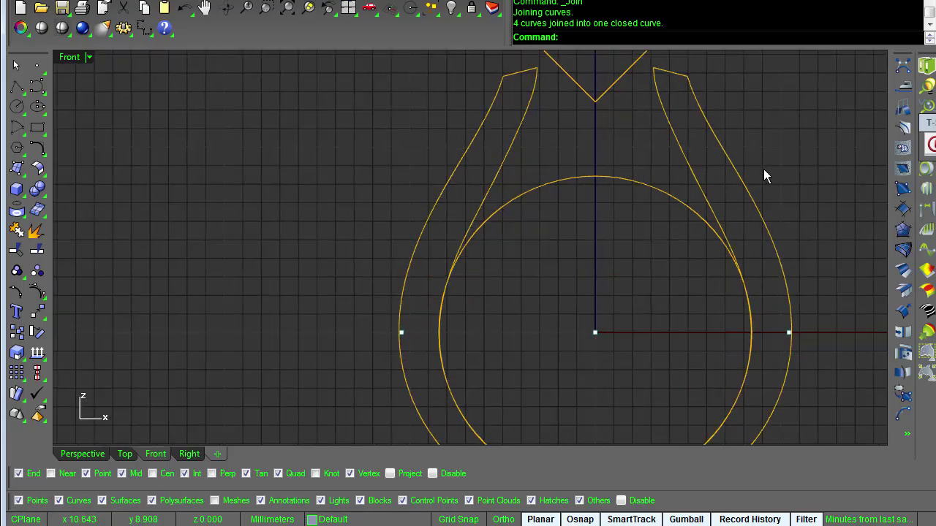
Compare the open area between the shoulders in the model with the crossing section marked in the forum photo
key("alt+Tab")
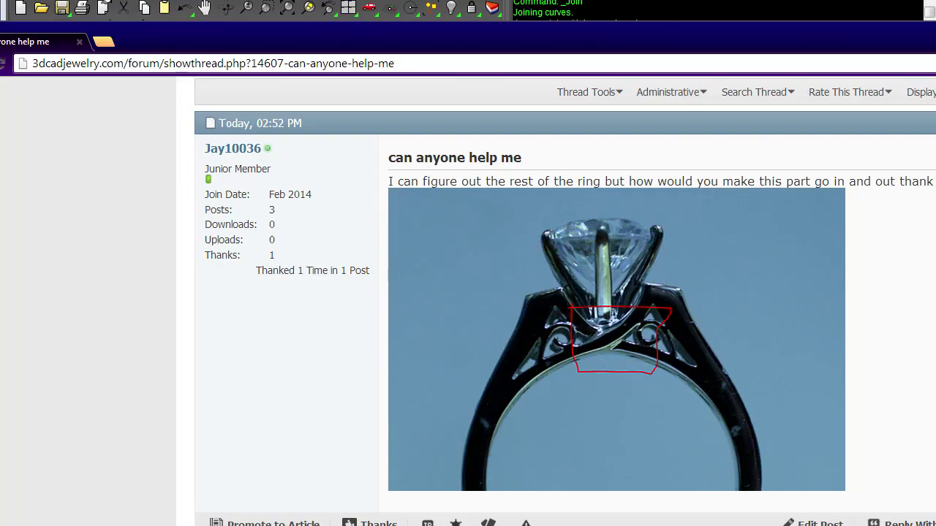
key("alt+Tab")
scroll(687, 293, "up", 4)
right_click_drag(687, 293, 742, 384)
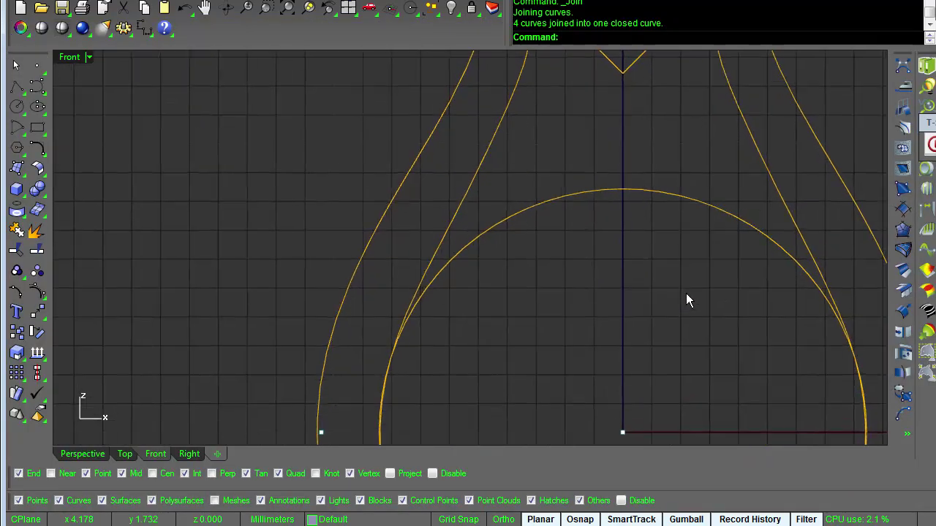
scroll(686, 293, "down", 3)
key("alt+Tab")
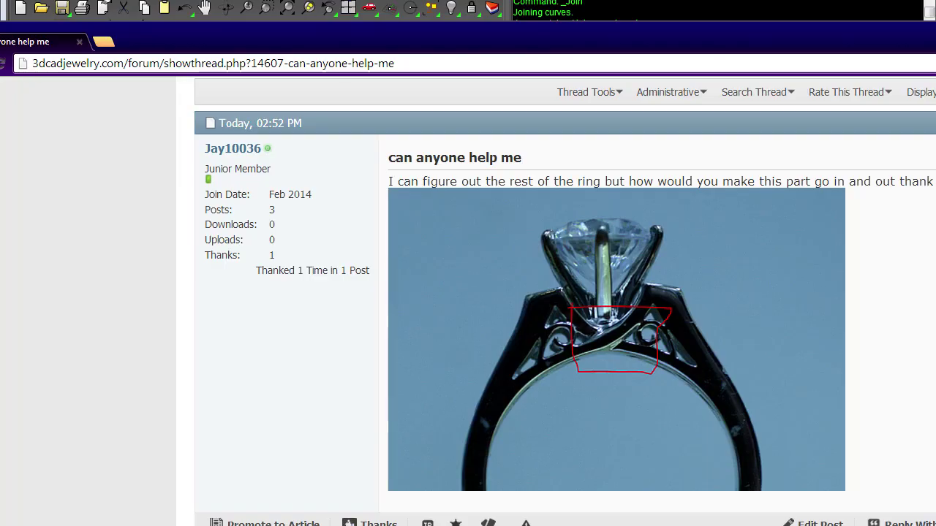
key("alt+Tab")
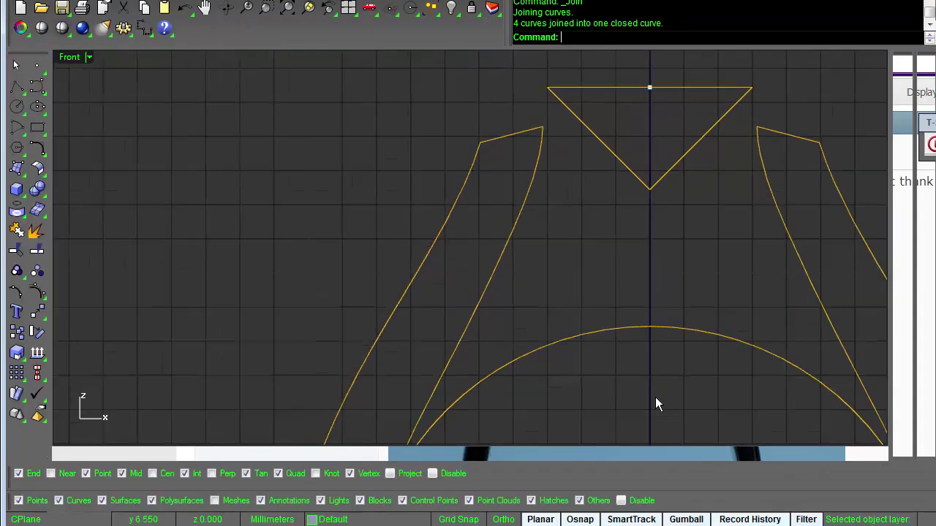
Draw a short line along the left shoulder's top edge, starting at its inner corner and ending partway along the edge
scroll(518, 144, "up", 1)
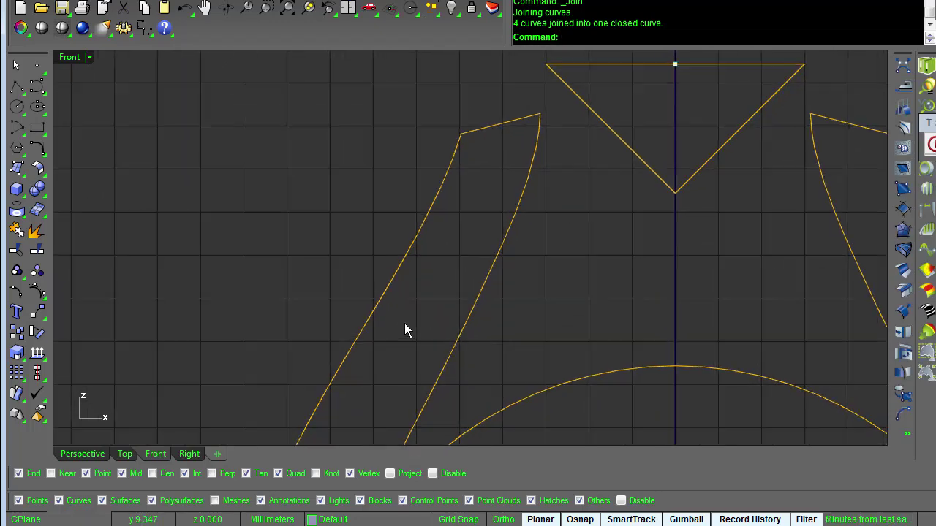
left_click(17, 87)
scroll(540, 120, "up", 3)
left_click(544, 110)
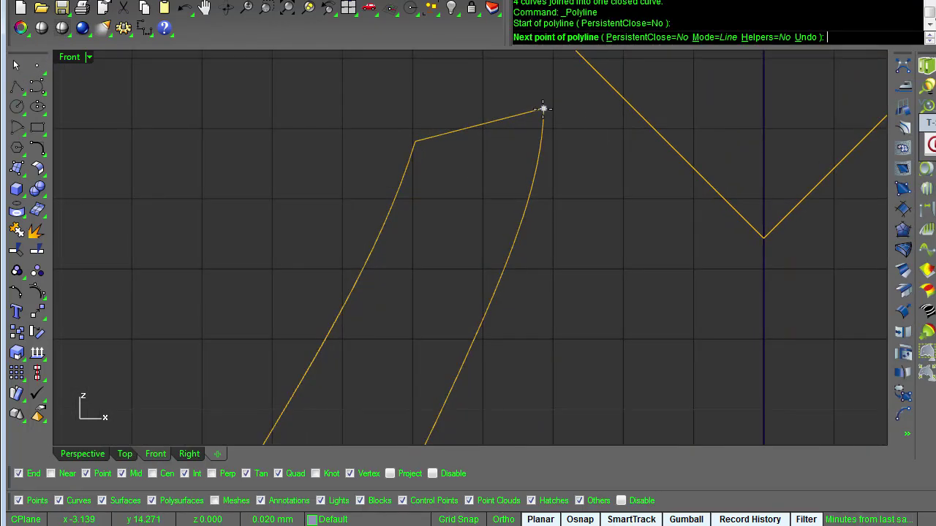
left_click(415, 140)
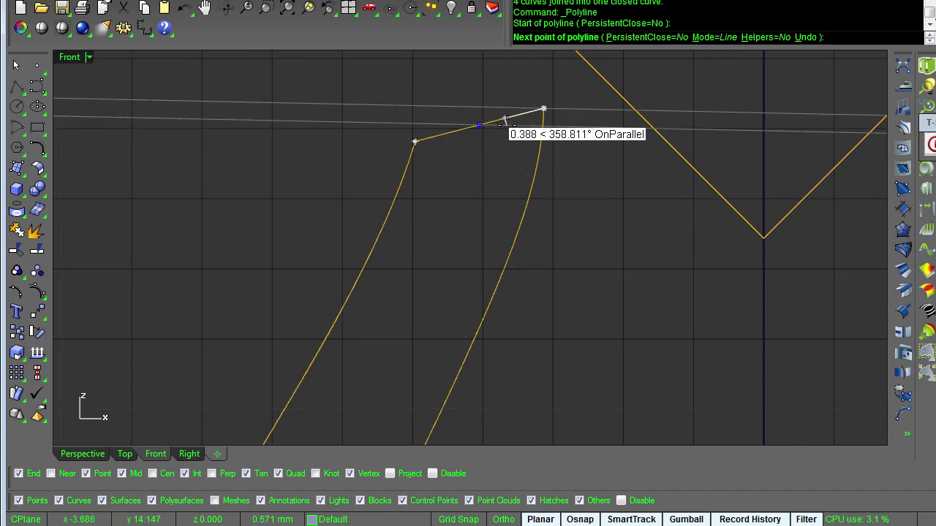
left_click(499, 119)
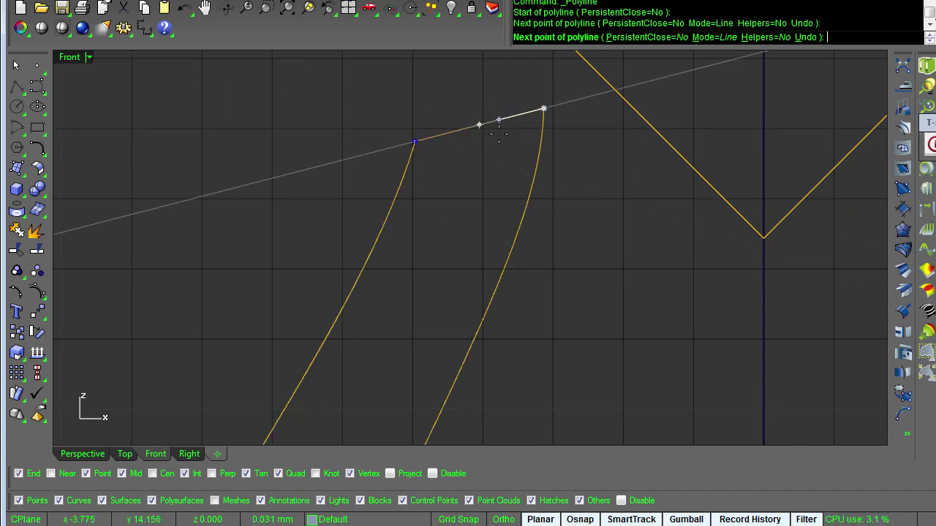
right_click(537, 222)
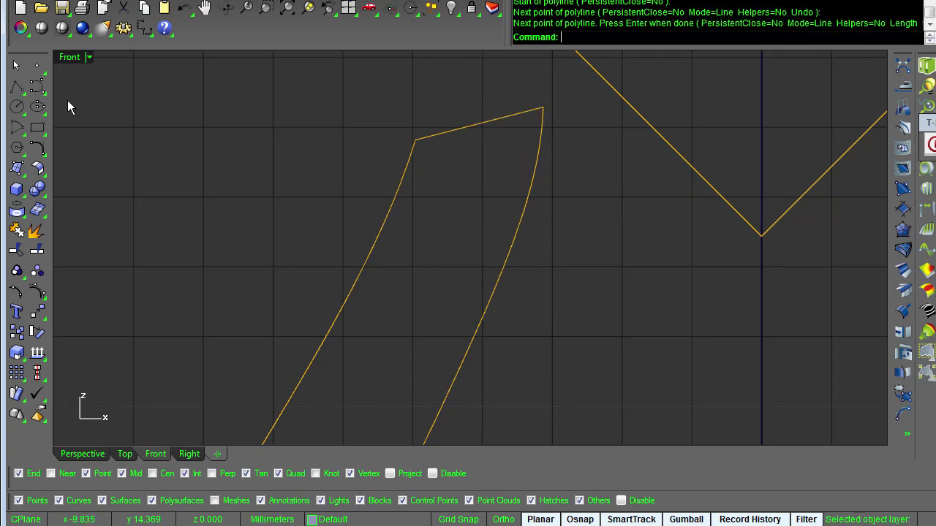
Draw a degree-6 control-point curve from the short line's outer end, sweeping down across the centreline to the right inner side of the shank
left_click(37, 87)
left_click(499, 119)
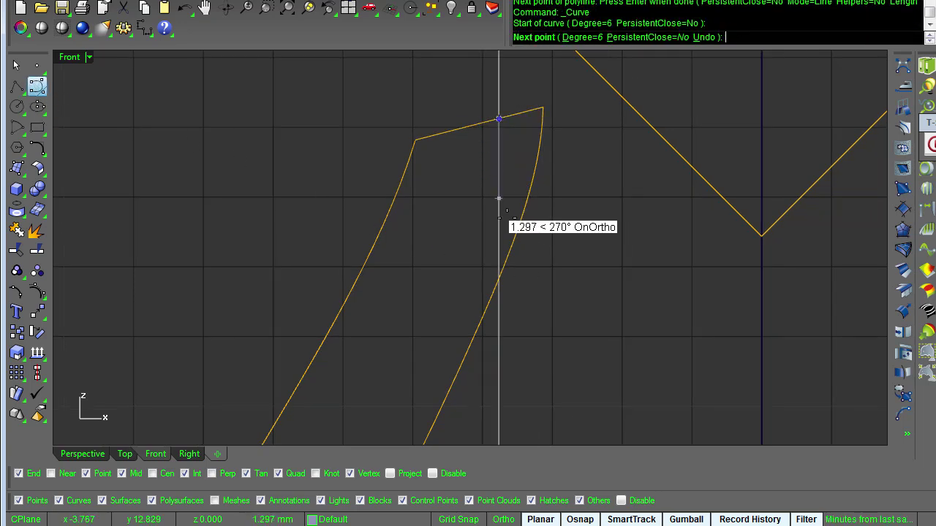
left_click(499, 152)
right_click_drag(630, 433, 591, 313)
scroll(590, 312, "down", 3)
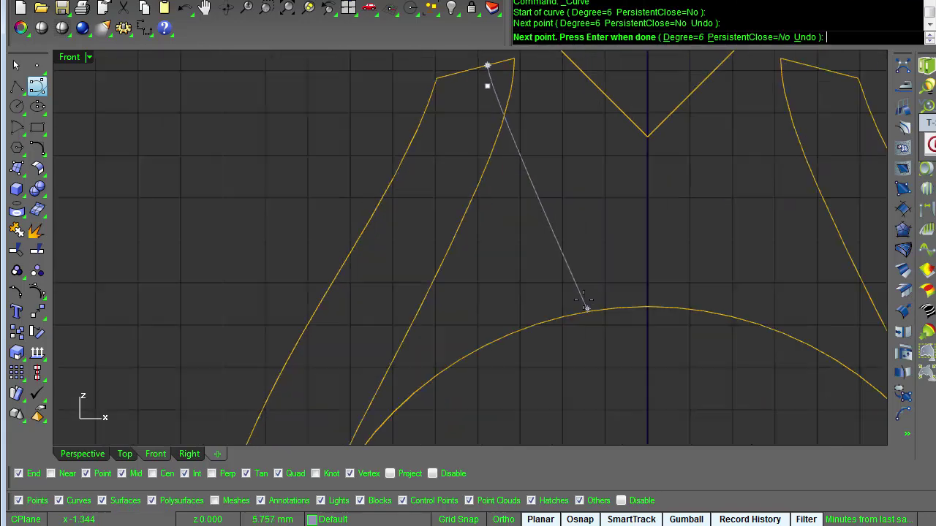
scroll(512, 183, "down", 4)
left_click(503, 177)
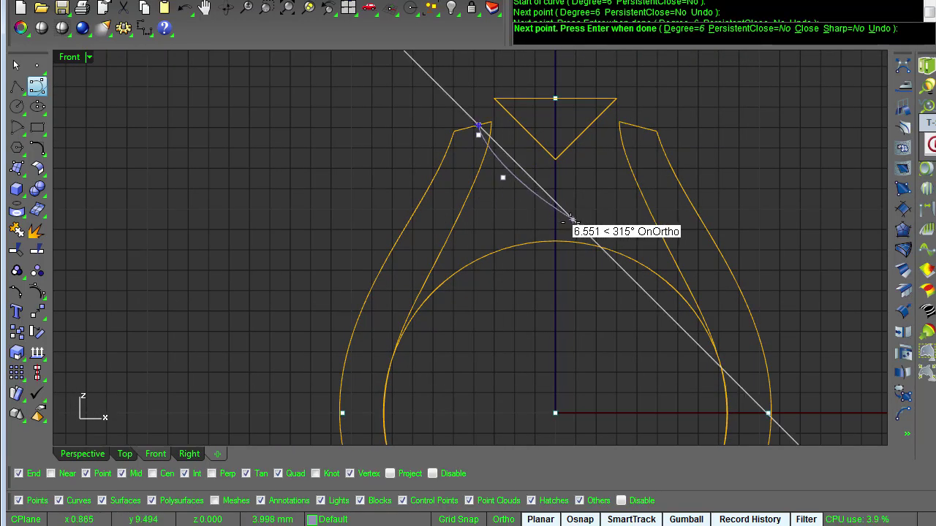
left_click(571, 219)
scroll(651, 259, "up", 3)
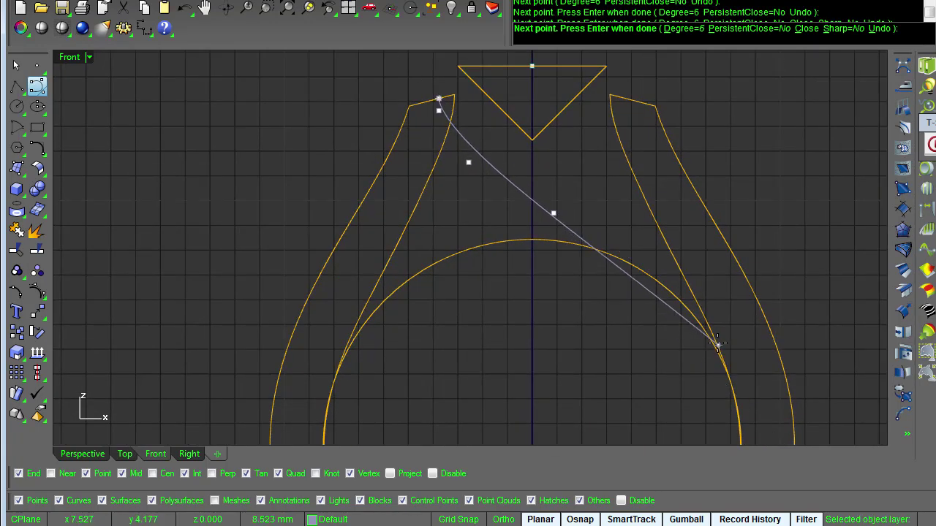
left_click(664, 276)
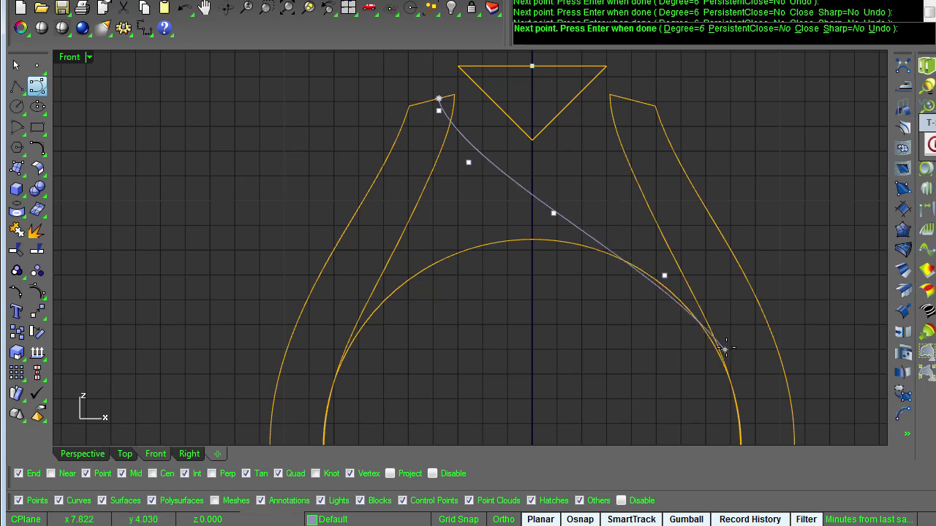
left_click(740, 371)
key("Return")
Turn on the new curve's control points and move its last two points to bring the lower right end near the finger-hole curve
left_click(731, 365)
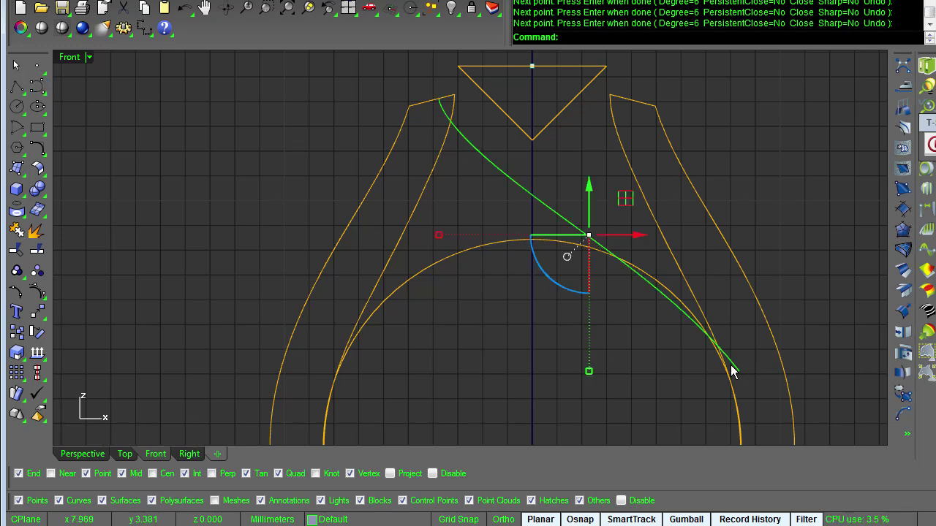
key("F10")
scroll(662, 363, "up", 2)
left_click(708, 302)
left_click_drag(742, 265, 773, 264)
left_click(803, 378)
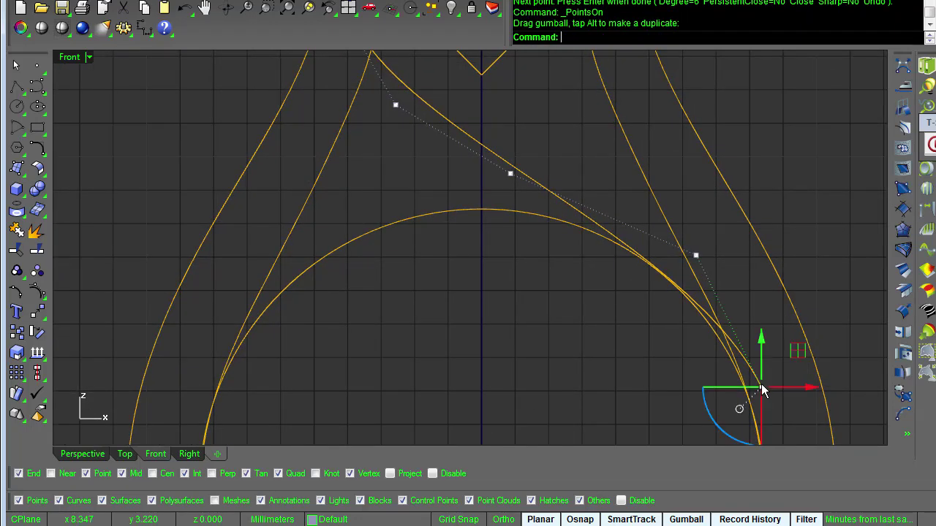
left_click_drag(787, 352, 787, 380)
left_click(694, 255)
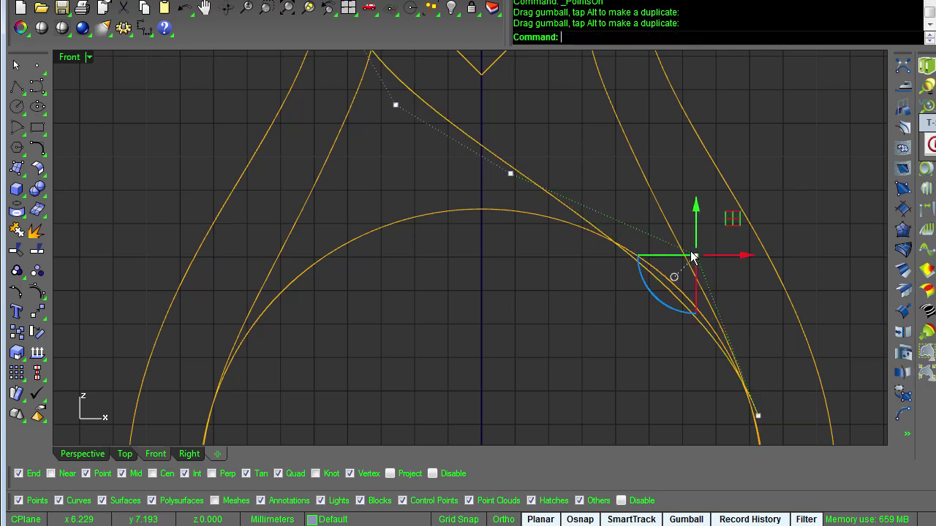
left_click_drag(729, 223, 758, 225)
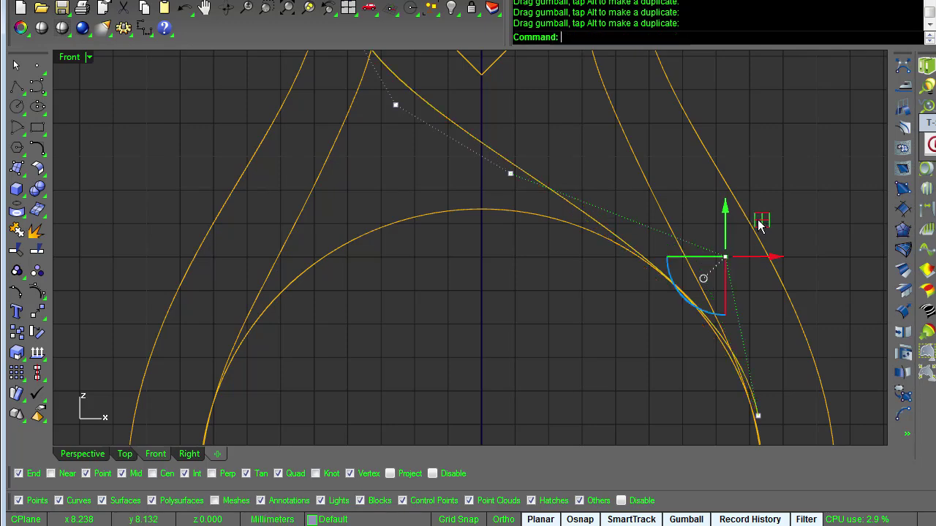
key("Escape")
Insert one control point into the crossing curve near its lower right end
scroll(779, 318, "up", 5)
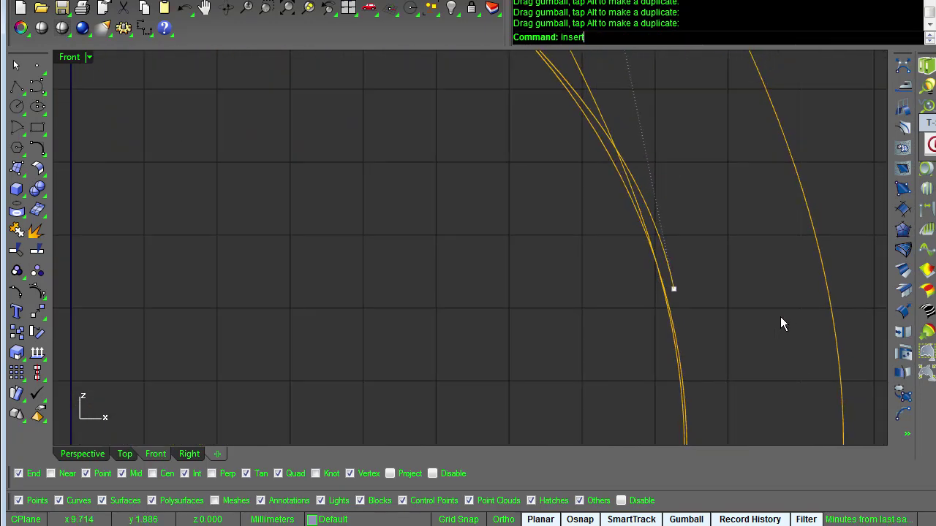
type("c")
key("Return")
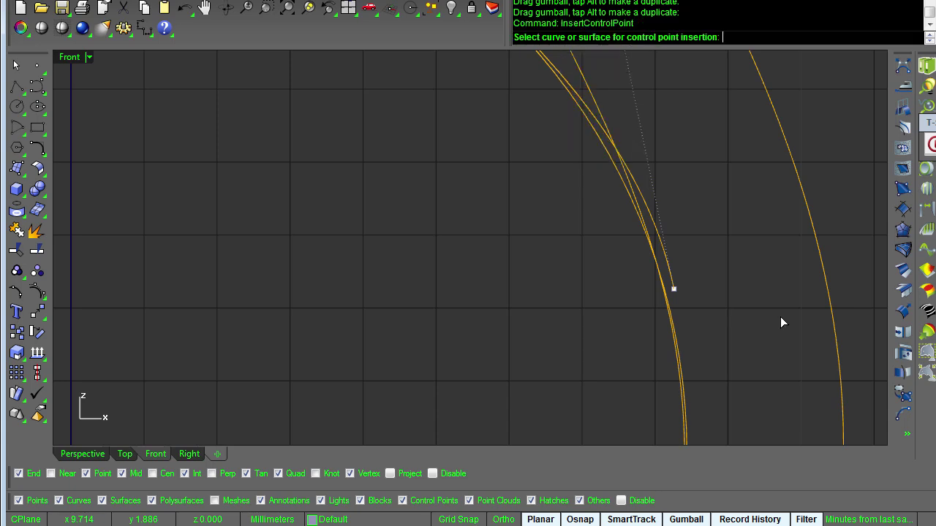
left_click(671, 265)
left_click(663, 234)
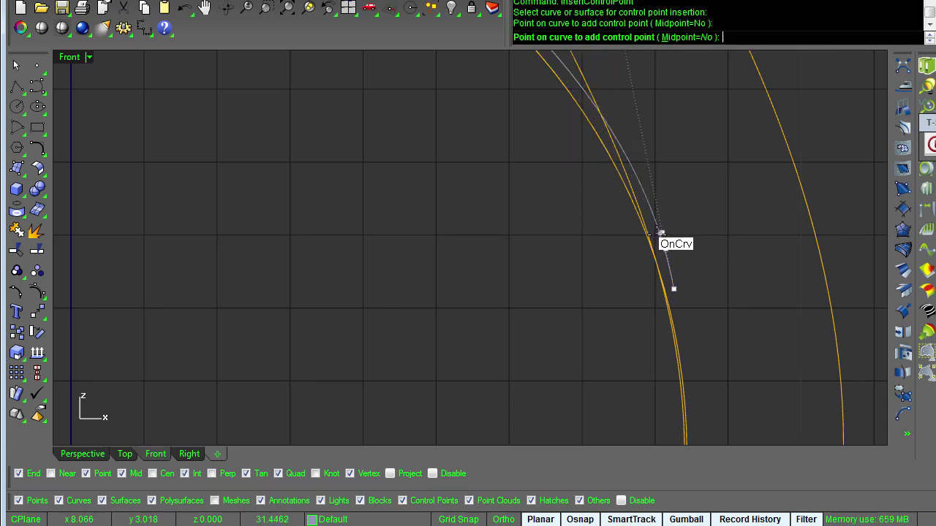
right_click_drag(664, 249, 711, 323)
key("Return")
Reposition the control points at the crossing curve's lower right end to fit the shank's inner curve
scroll(709, 325, "down", 3)
left_click(668, 343)
scroll(679, 343, "up", 1)
left_click_drag(763, 357, 758, 375)
left_click(719, 347)
left_click_drag(761, 308, 752, 315)
scroll(751, 313, "up", 1)
left_click(710, 198)
mouse_move(743, 163)
left_mouse_down()
mouse_move(731, 171)
mouse_move(727, 163)
left_mouse_up()
scroll(727, 163, "down", 3)
scroll(654, 328, "up", 3)
Compare the crossing curve's sweep with the marked section of the ring in the forum photo
scroll(685, 293, "down", 5)
right_click_drag(685, 293, 645, 224)
left_click(637, 336)
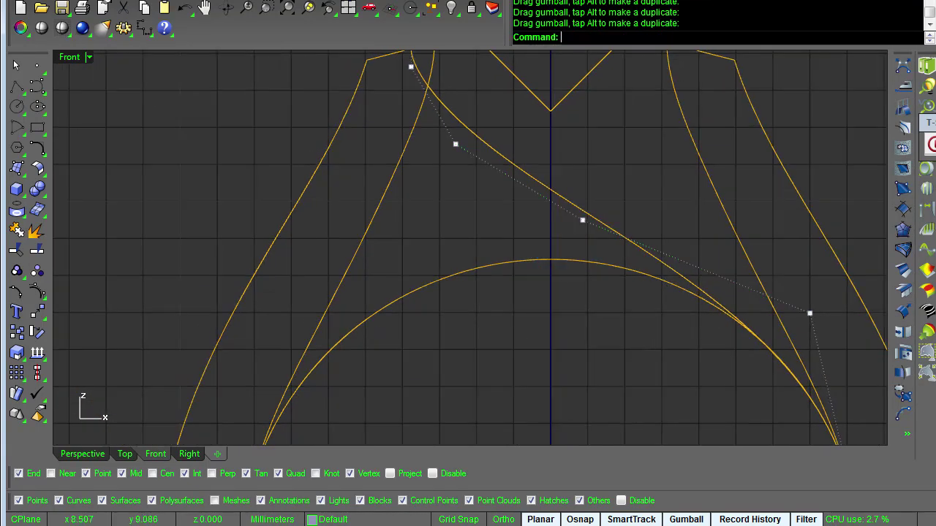
key("alt+Tab")
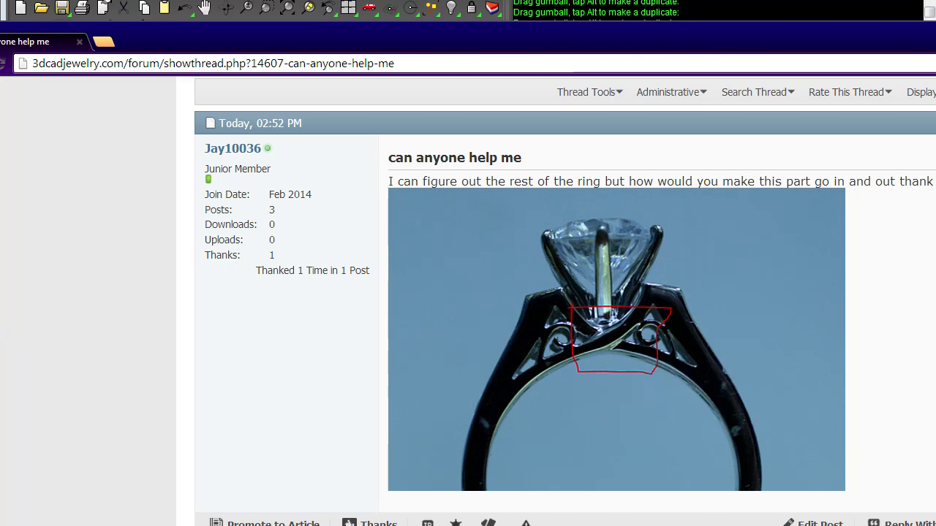
key("alt+Tab")
Lower the crossing curve's upper left control points so it drops steeply from the shoulder and bends close above the arch
left_click(627, 248)
left_click(662, 200)
left_click_drag(613, 284, 675, 253)
left_click_drag(664, 208, 647, 260)
right_click_drag(498, 183, 656, 365)
left_click_drag(572, 249, 599, 264)
left_click_drag(582, 208, 629, 342)
left_click(633, 342)
right_click_drag(634, 383, 636, 247)
scroll(636, 247, "down", 1)
left_click_drag(642, 161, 660, 271)
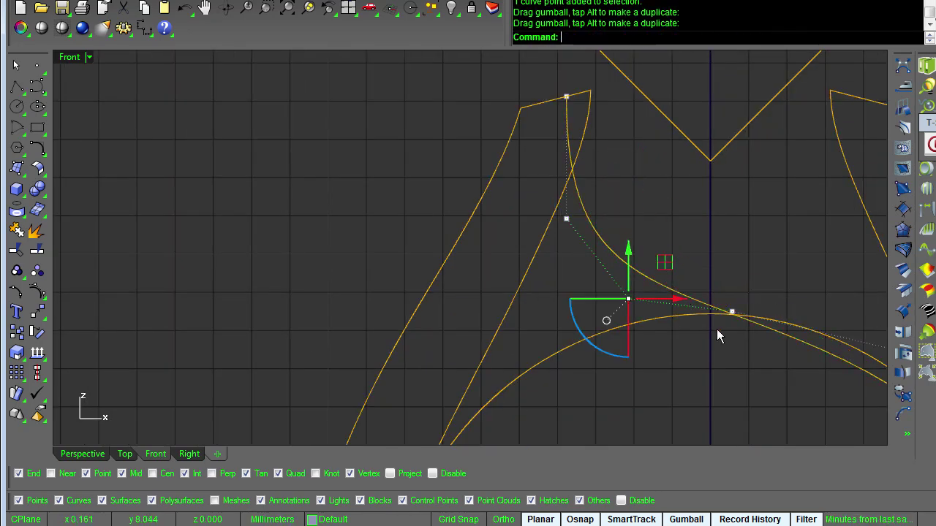
Raise the control point beside the centreline and adjust the large right-hand control point of the crossing curve
left_click(733, 310)
left_click_drag(773, 272, 775, 249)
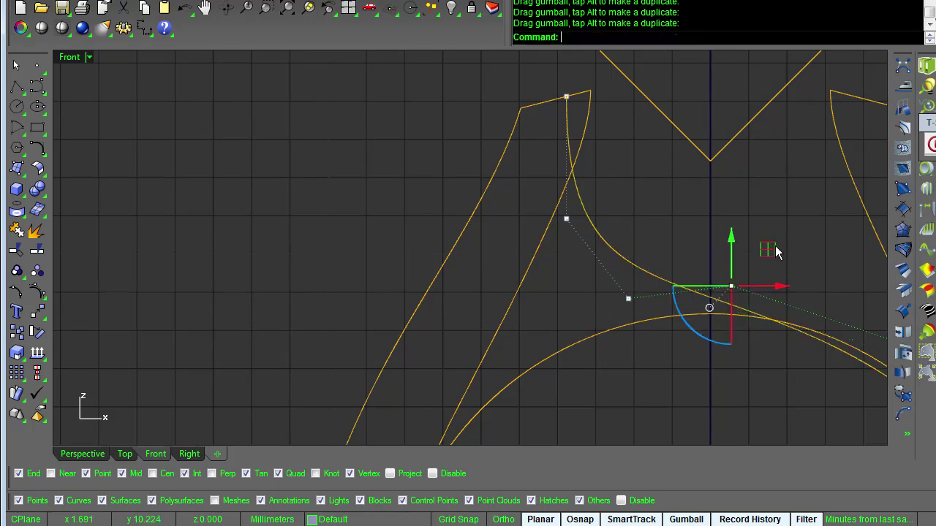
right_click_drag(797, 272, 667, 217)
scroll(668, 217, "down", 1)
left_click(837, 312)
right_click_drag(883, 280, 831, 246)
left_click_drag(812, 224, 795, 188)
Fine-tune the control points near the centreline and the right shoulder until the crossing curve follows the arch on the right
left_click(830, 352)
right_click_drag(631, 299, 826, 357)
scroll(825, 357, "up", 2)
right_click_drag(657, 161, 758, 212)
scroll(758, 212, "up", 2)
left_click(823, 268)
right_click_drag(855, 225, 810, 226)
left_click_drag(810, 226, 801, 260)
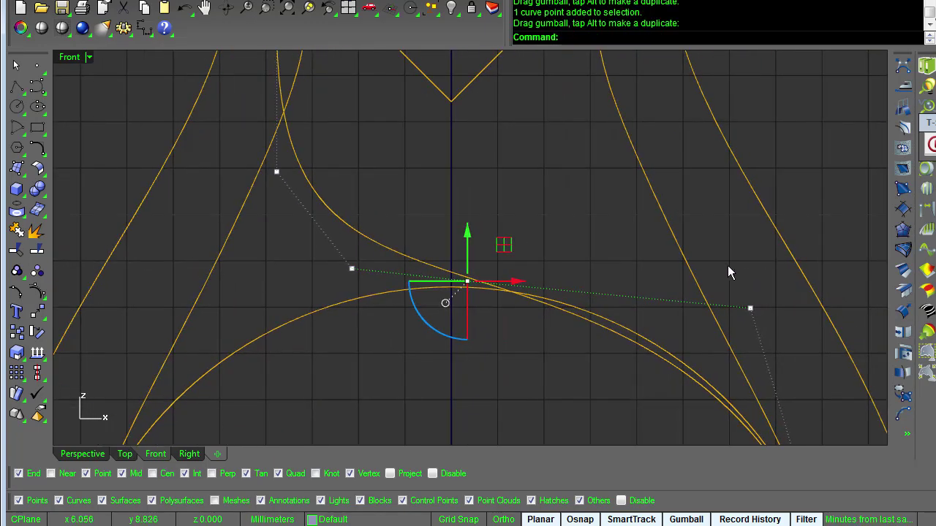
left_click_drag(728, 266, 777, 337)
scroll(777, 337, "down", 2)
right_click_drag(777, 337, 726, 190)
left_click_drag(706, 173, 699, 153)
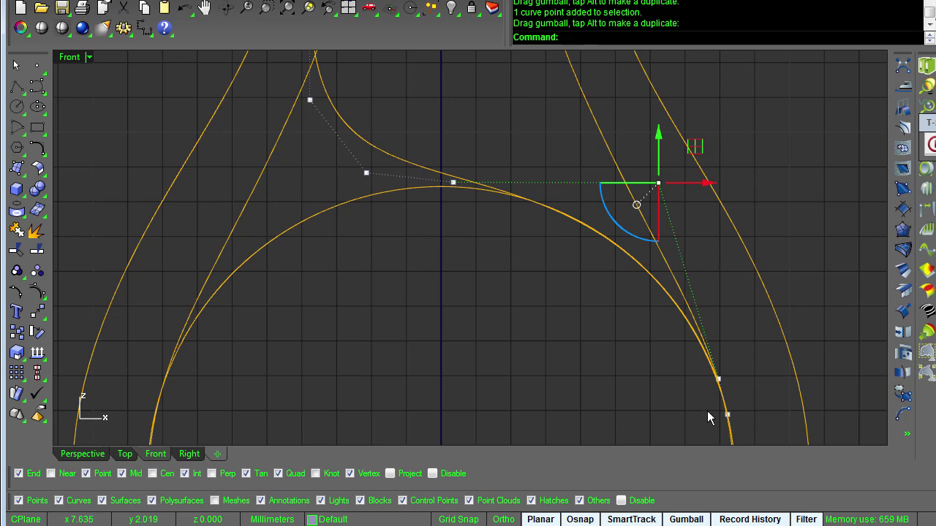
Raise the control point below the left shoulder, shift the next one down toward the centreline, and turn the control points off
right_click_drag(539, 209, 648, 256)
scroll(648, 255, "up", 1)
scroll(614, 265, "up", 2)
right_click_drag(520, 180, 667, 335)
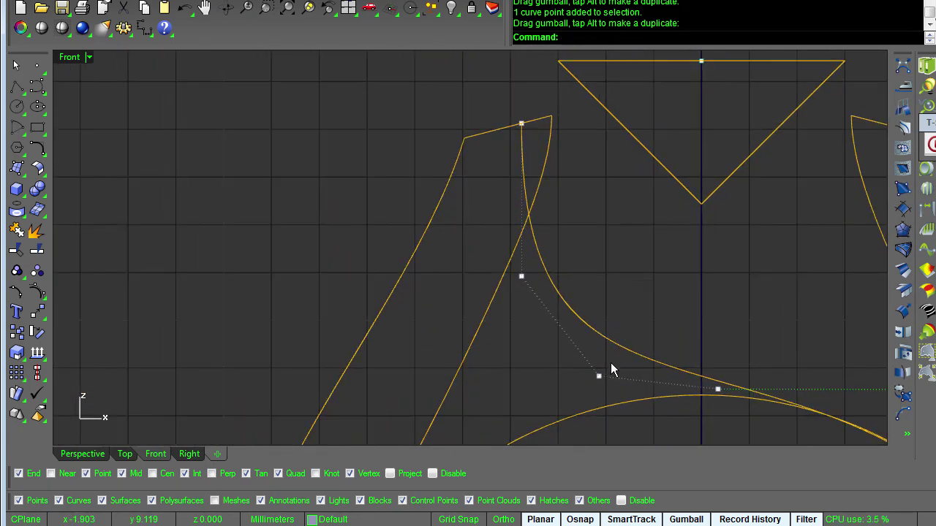
left_click(599, 377)
left_click(521, 277)
left_click_drag(522, 226, 515, 205)
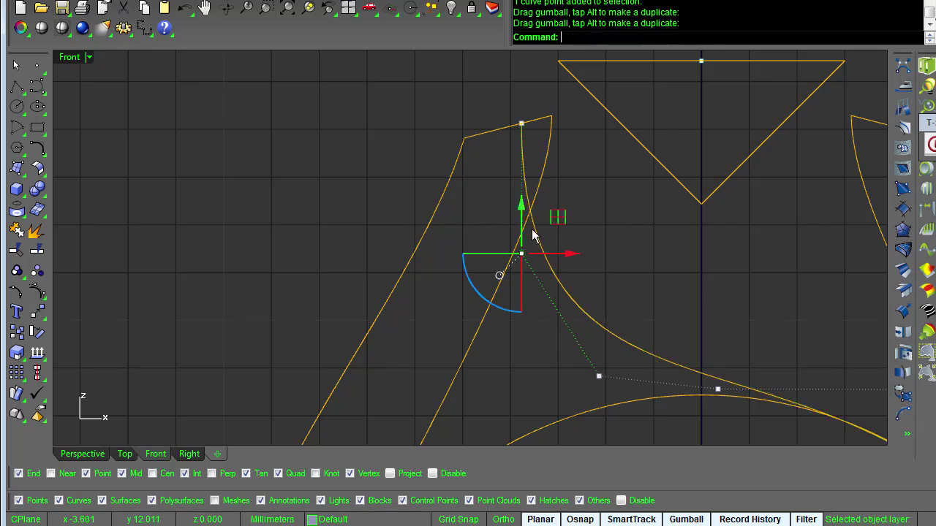
left_click(596, 376)
left_click_drag(635, 344, 672, 363)
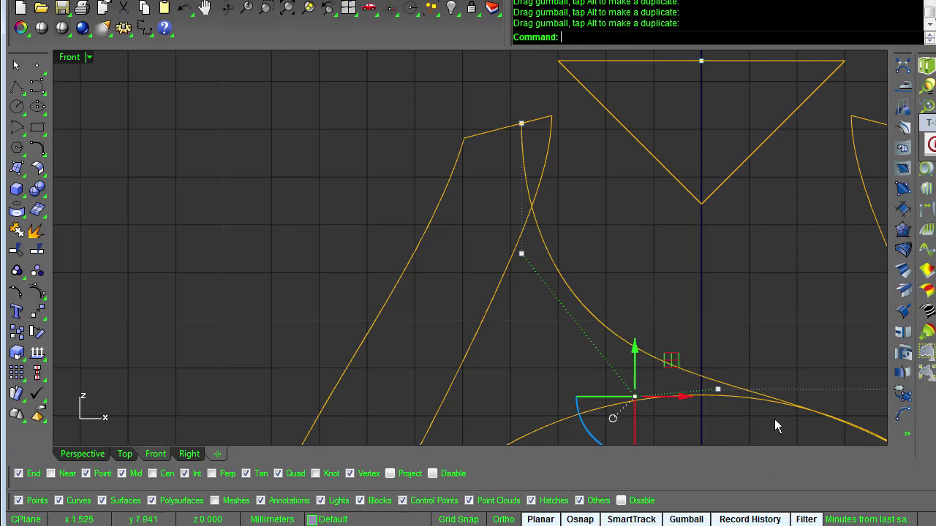
key("Escape")
scroll(772, 416, "down", 6)
scroll(772, 416, "up", 1)
key("Escape")
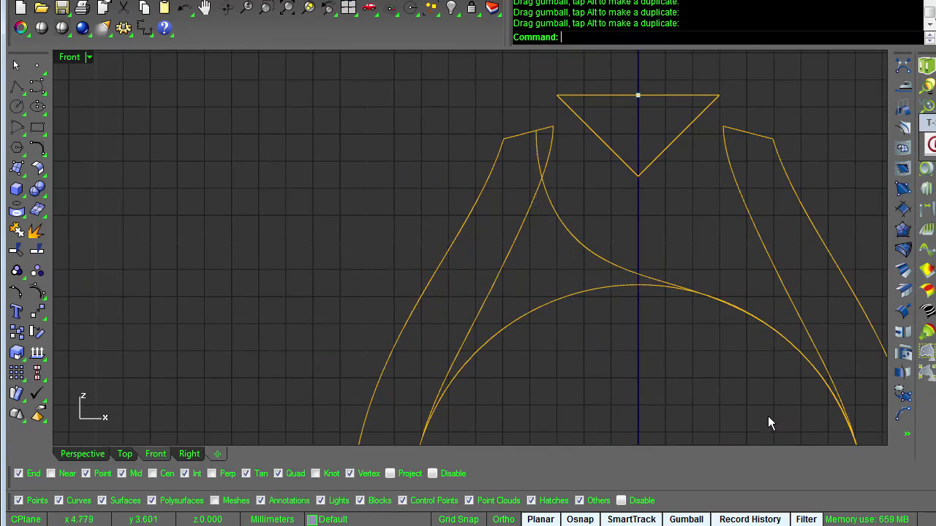
scroll(768, 417, "down", 2)
Try offsetting the crossing curve 1 mm toward the triangular stone outline, and delete the offset copy
left_click(574, 267)
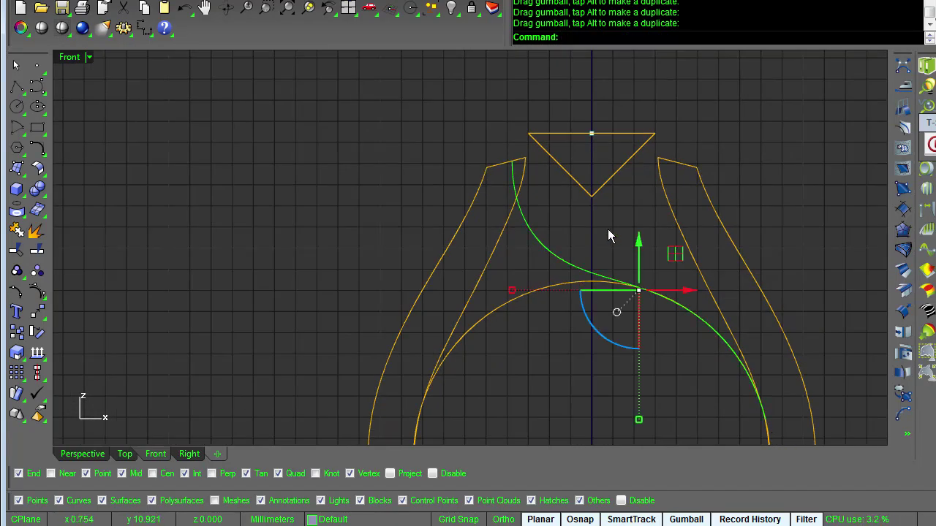
key("Return")
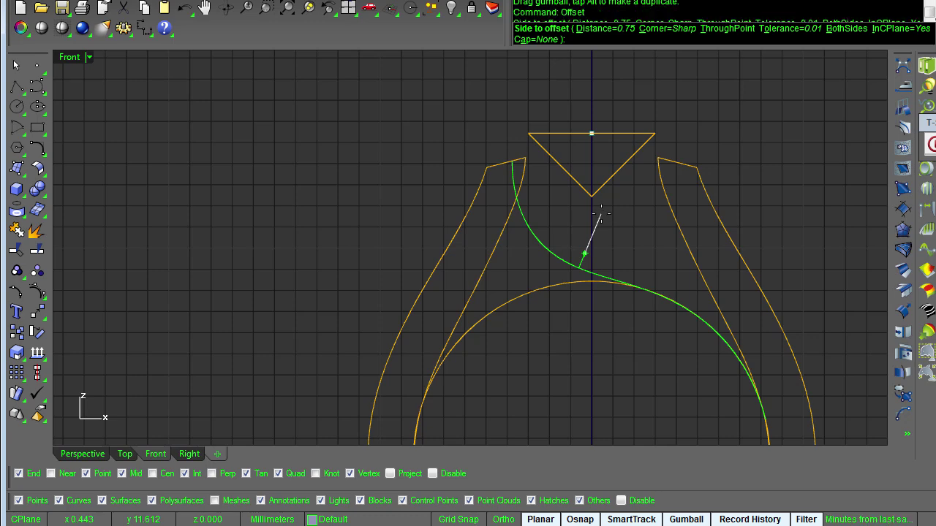
type("1")
key("Return")
left_click(601, 217)
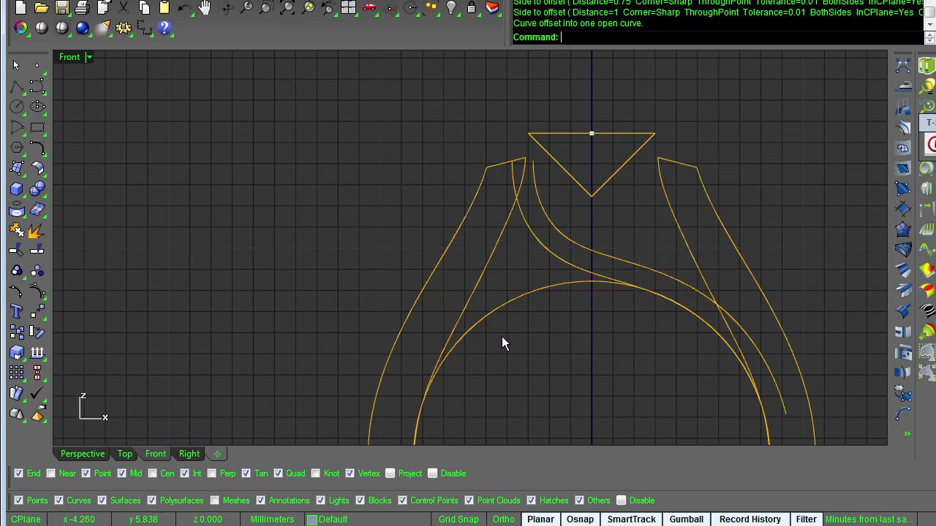
scroll(584, 386, "up", 6)
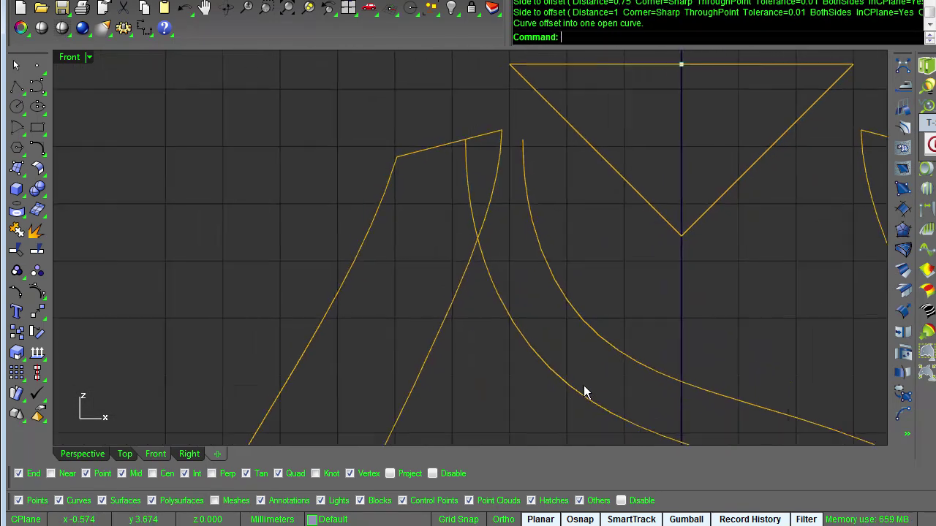
left_click(608, 265)
key("Delete")
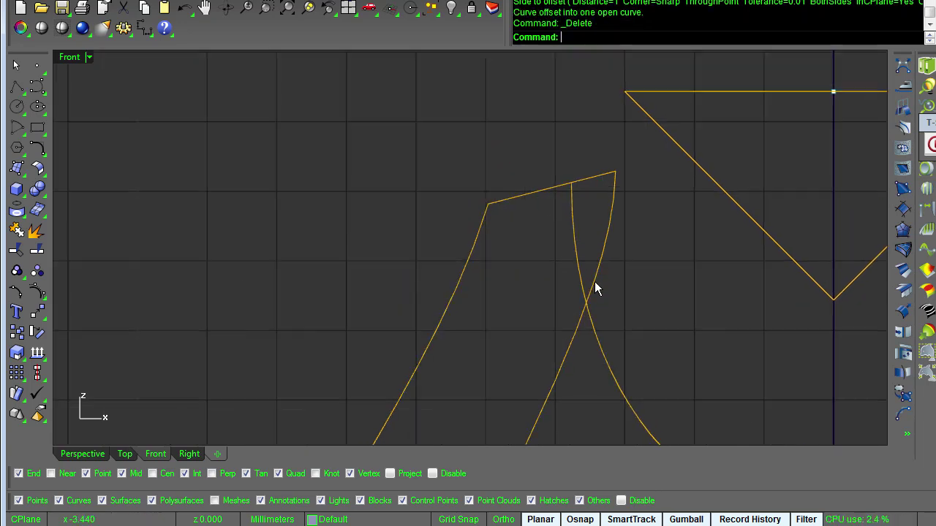
Offset the crossing curve with the ThroughPoint option so that the copy passes through the left shoulder's inner top corner
key("Return")
left_click(612, 365)
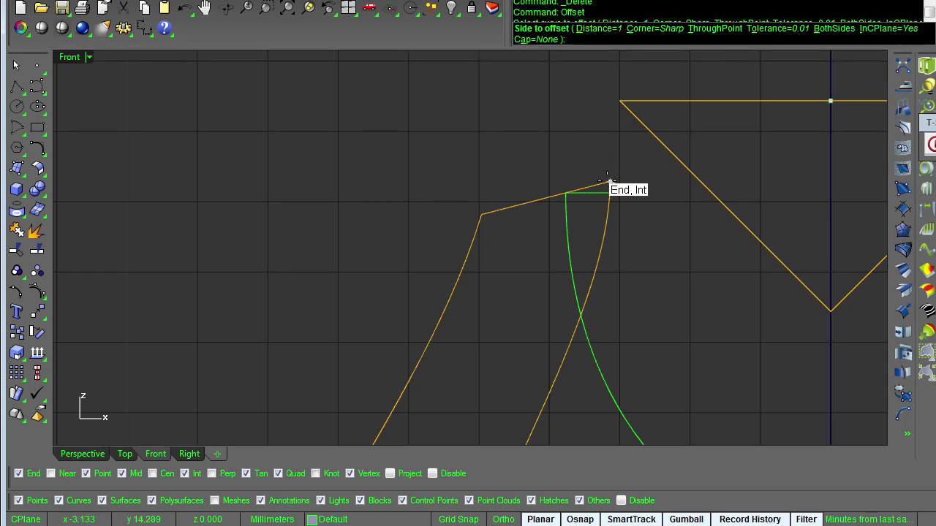
left_click(709, 30)
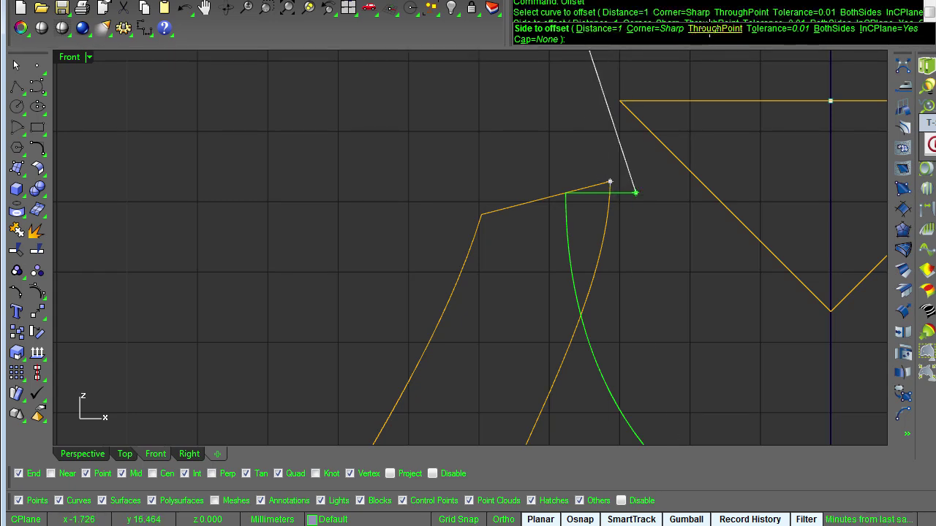
left_click(609, 181)
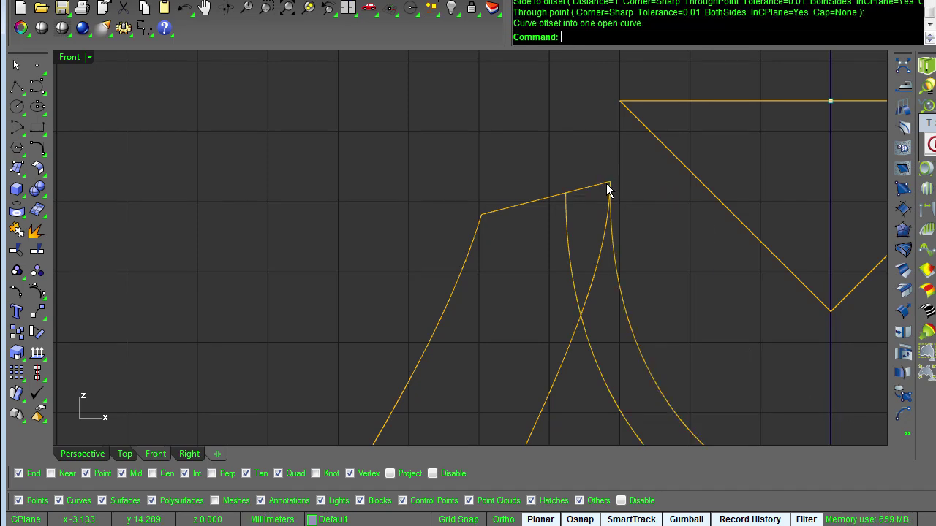
scroll(668, 277, "down", 5)
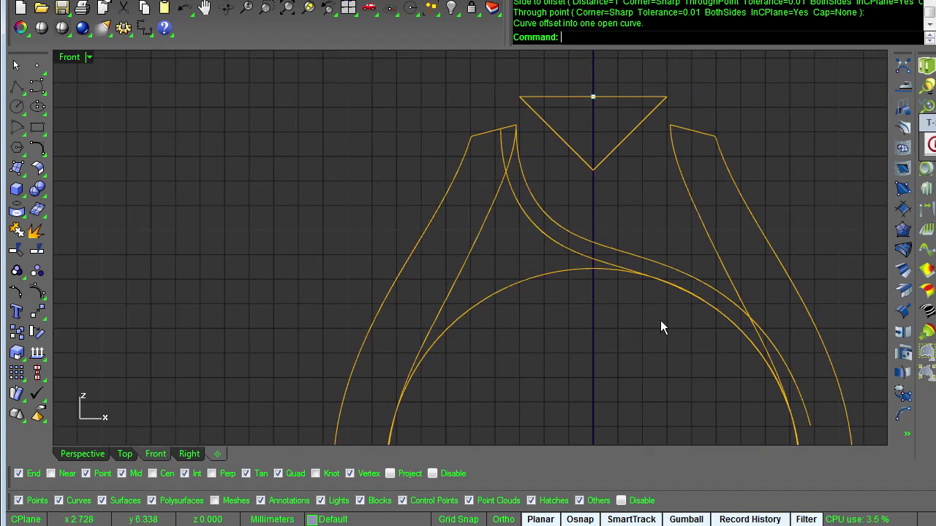
left_click(564, 247)
left_click(569, 227, "shift")
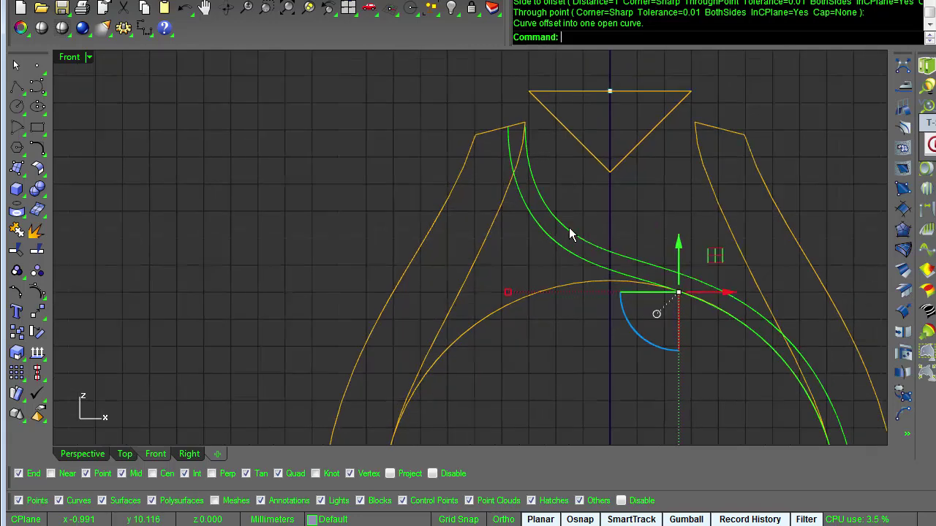
scroll(564, 163, "up", 5)
scroll(550, 144, "up", 2)
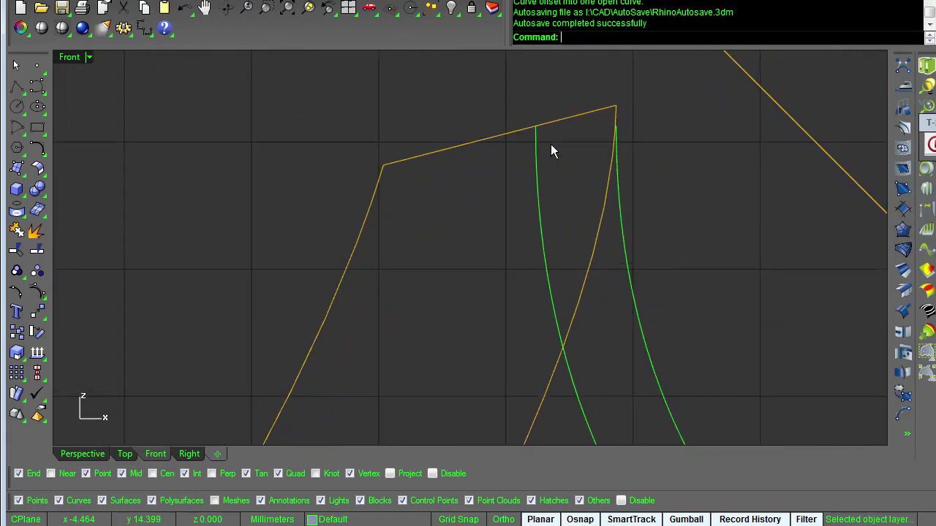
left_click(563, 121)
left_click(712, 138)
left_click(712, 137)
scroll(711, 139, "up", 2)
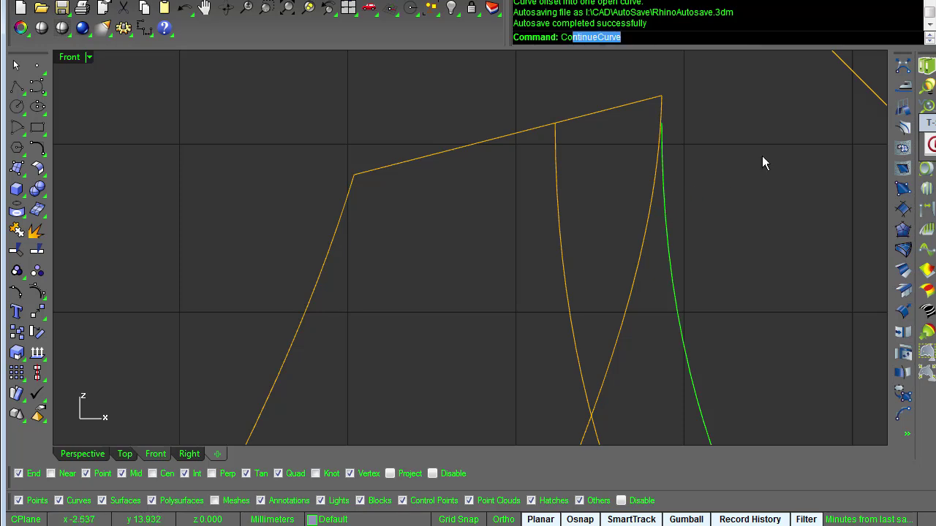
key("Return")
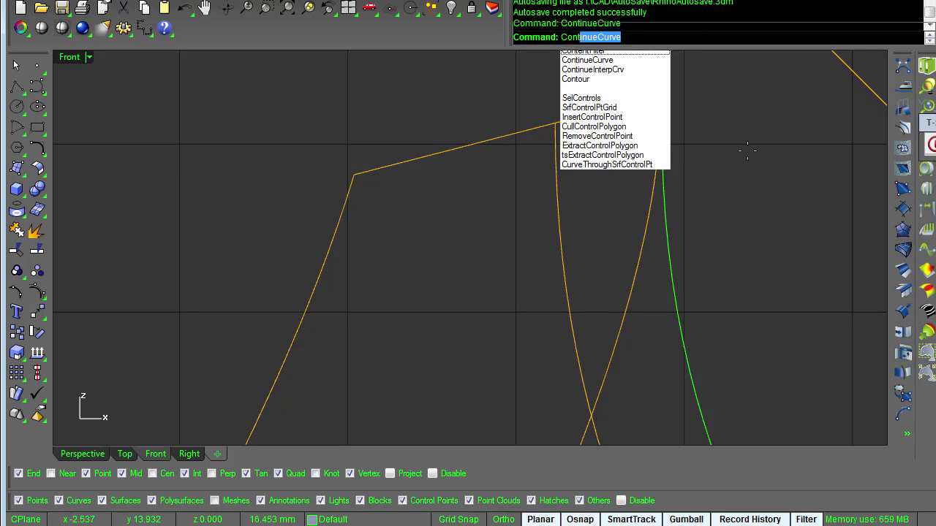
scroll(743, 151, "up", 2)
key("Return")
key("Return")
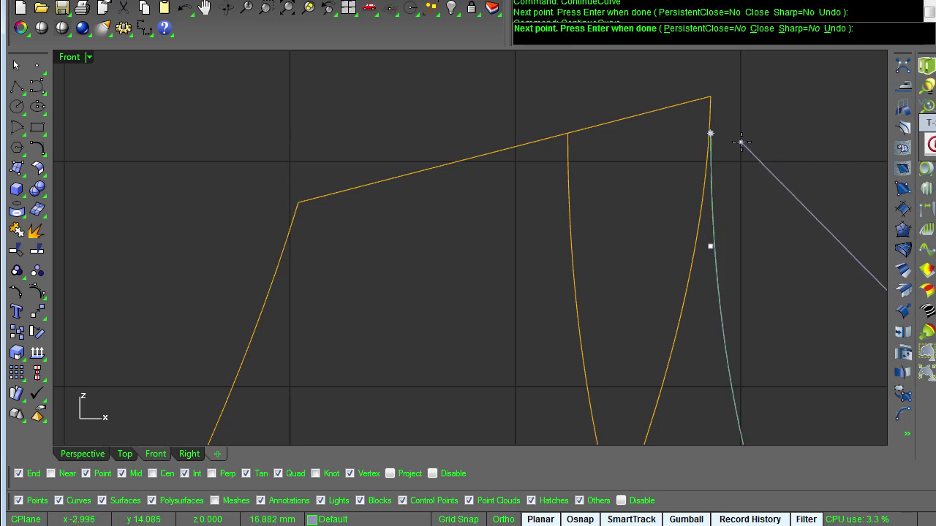
key("Return")
Extend the offset crossing curve with ContinueCurve up to the left shoulder's inner top corner
key("Return")
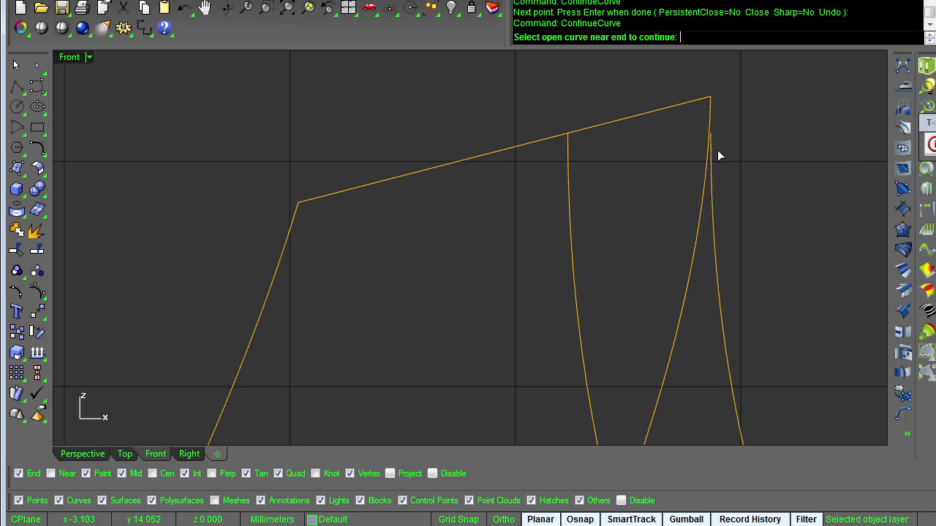
left_click(710, 98)
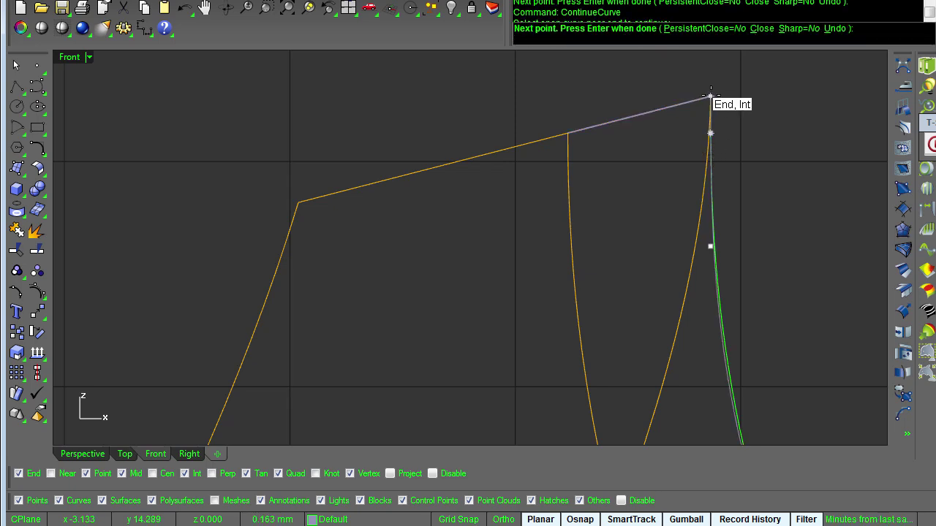
left_click(711, 97)
key("Return")
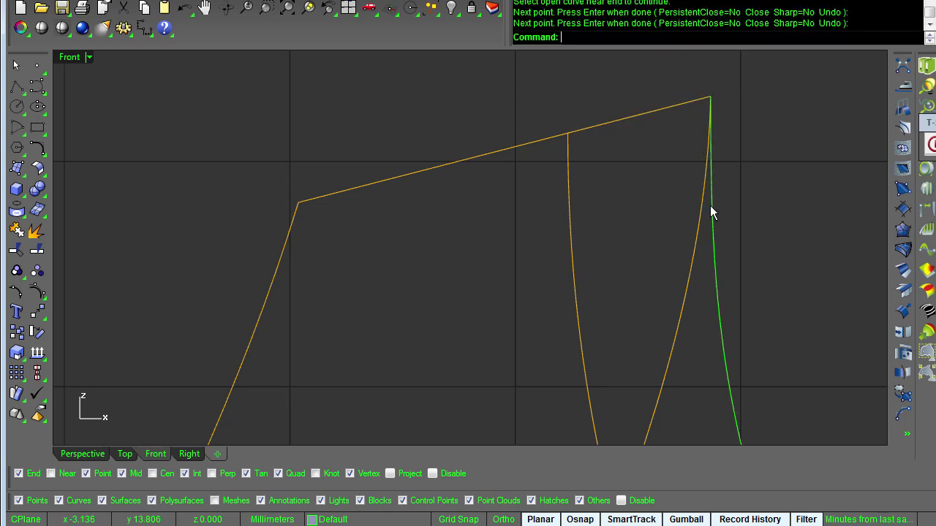
Close both ends between the two crossing curves with straight lines and join everything into one closed outline
left_click(608, 120)
left_click(657, 173)
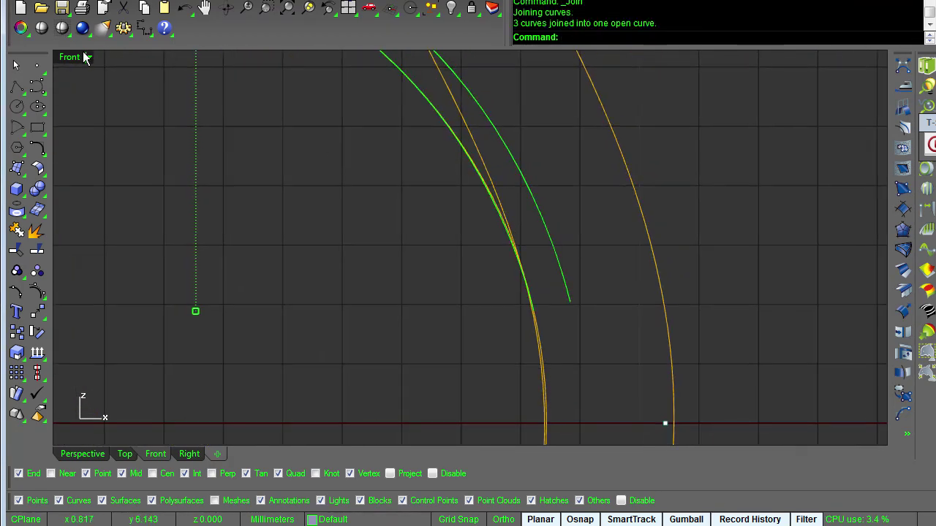
left_click(16, 86)
scroll(541, 212, "up", 5)
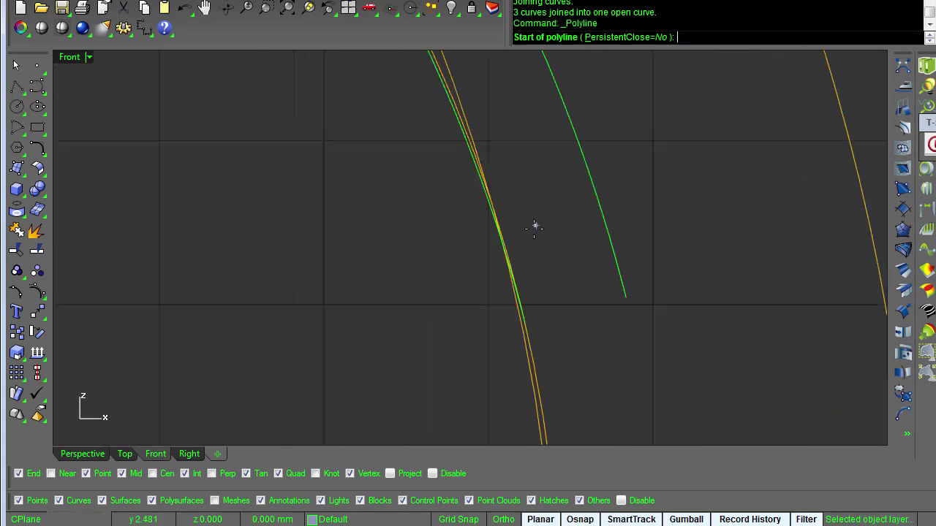
left_click(555, 338)
left_click(658, 312)
key("Return")
scroll(688, 333, "down", 1)
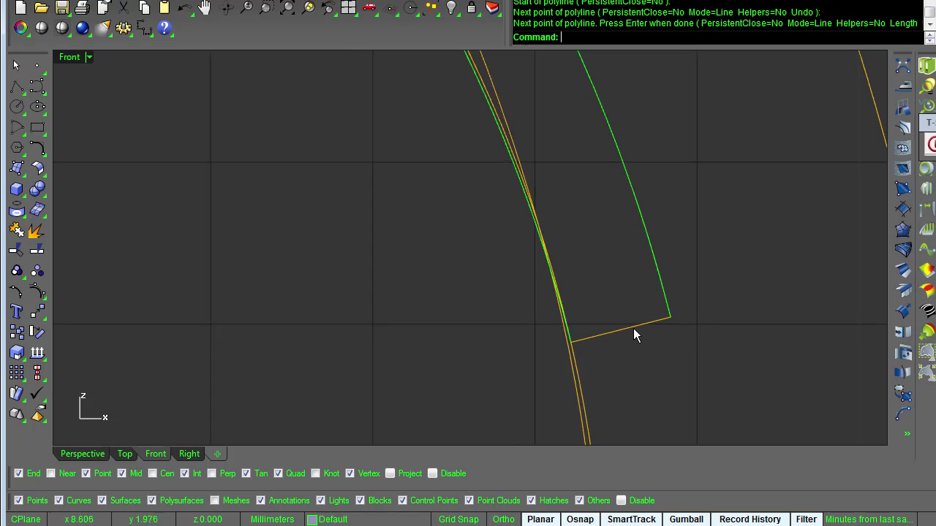
key("ctrl+j")
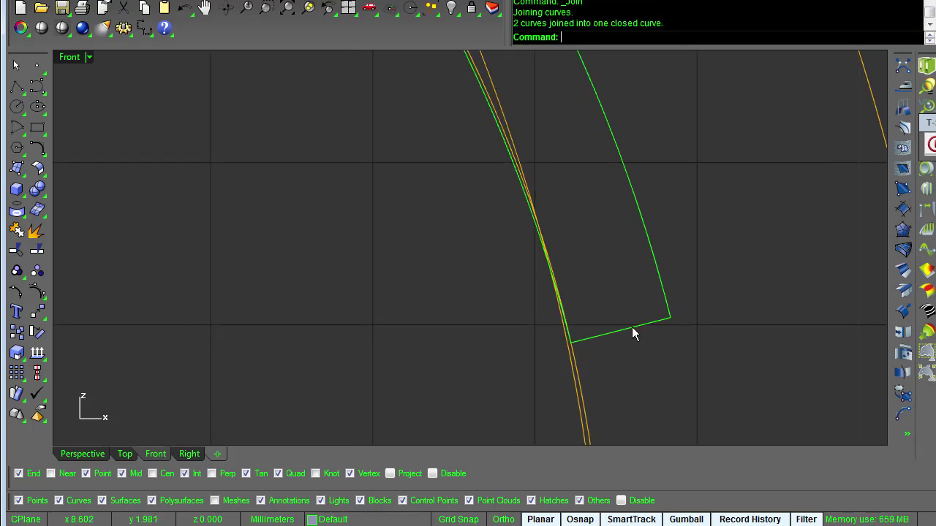
Compare the crossing outline with the ring photo in the forum thread in the browser, and return to Rhino
scroll(632, 327, "down", 1)
scroll(632, 326, "down", 15)
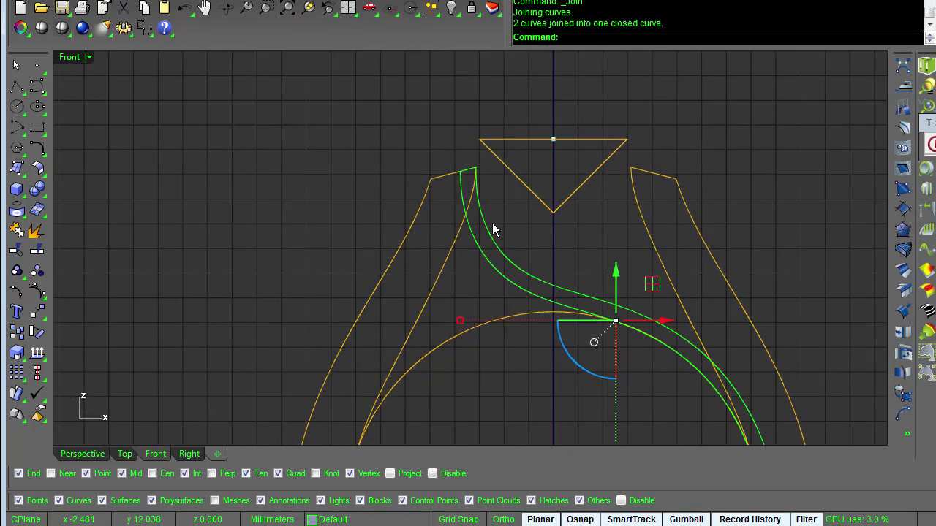
key("alt+Tab")
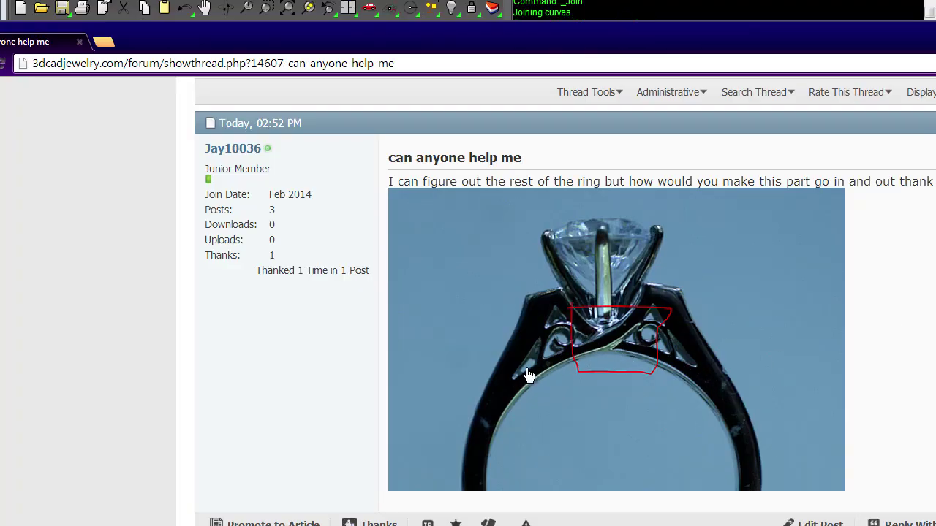
key("alt+Tab")
scroll(672, 263, "up", 5)
scroll(650, 208, "down", 5)
key("Escape")
scroll(649, 207, "up", 6)
scroll(680, 286, "down", 3)
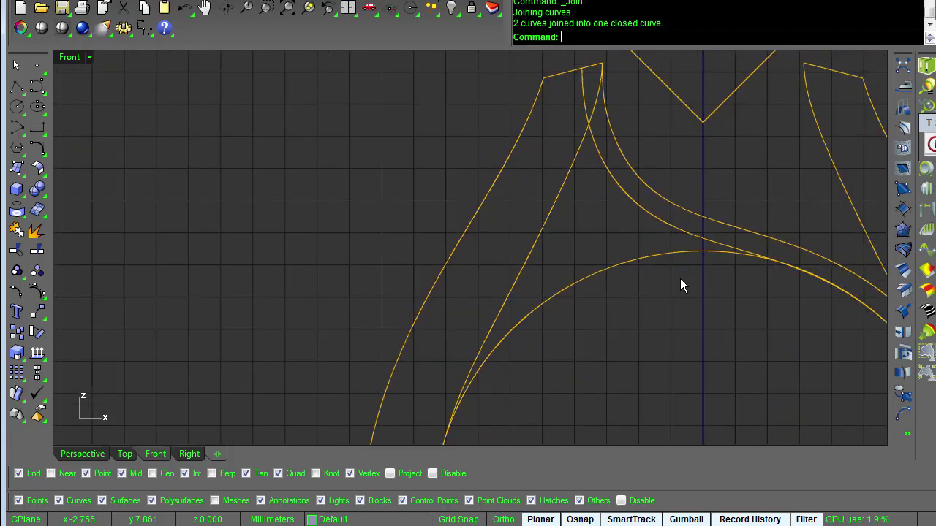
Mirror the closed crossing outline about the vertical centreline through the origin 0, keeping the original
left_click_drag(654, 209, 630, 221)
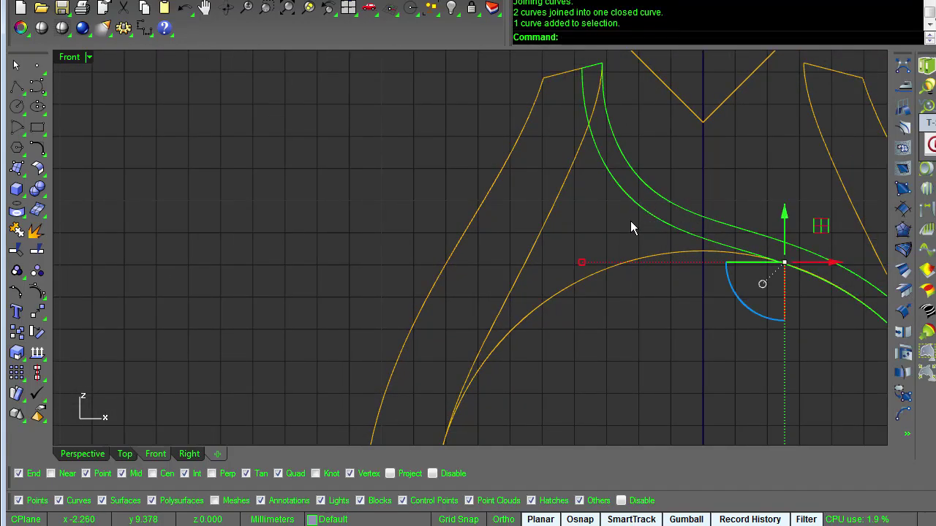
scroll(630, 221, "down", 3)
type("mi")
key("Return")
type("0")
key("Return")
left_click(639, 193)
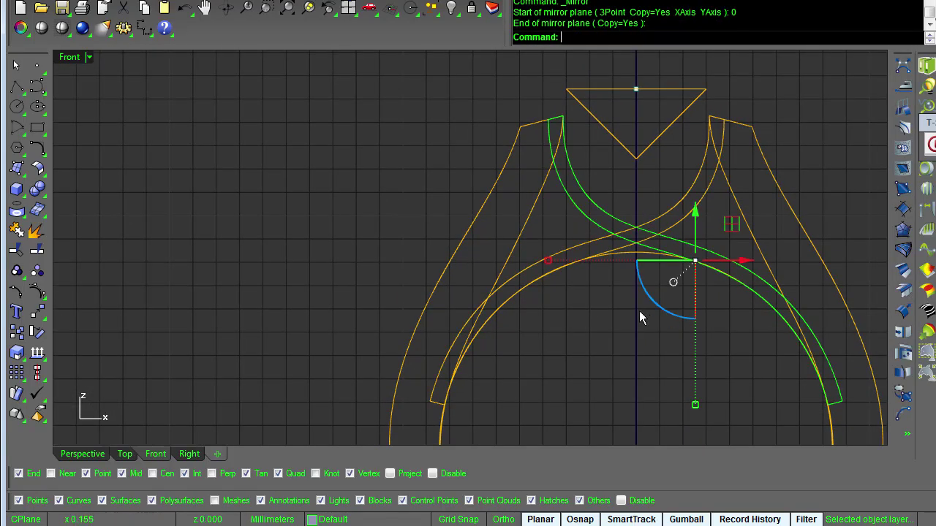
key("Escape")
Draw an open, hook-shaped degree 6 control-point curve from the right crossing band up into the gap beside the right shoulder
scroll(632, 308, "up", 4)
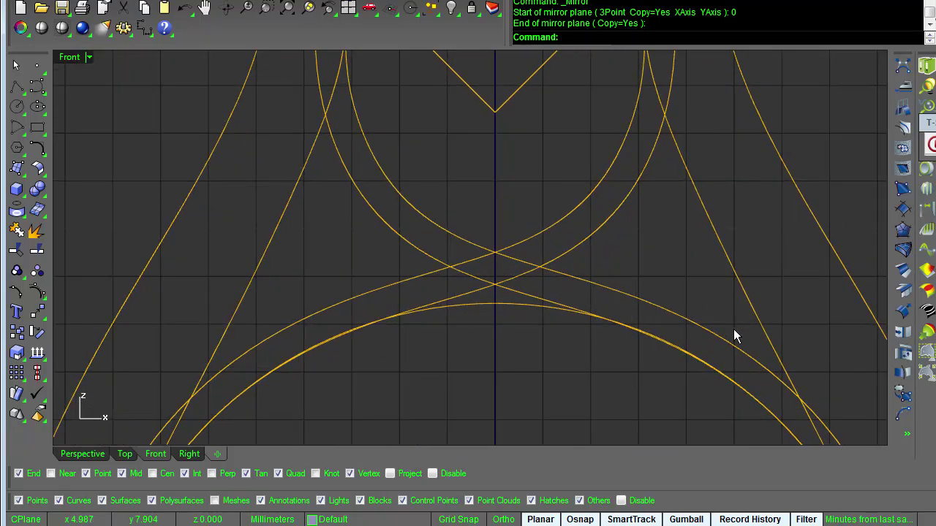
left_click(18, 91)
scroll(721, 307, "up", 3)
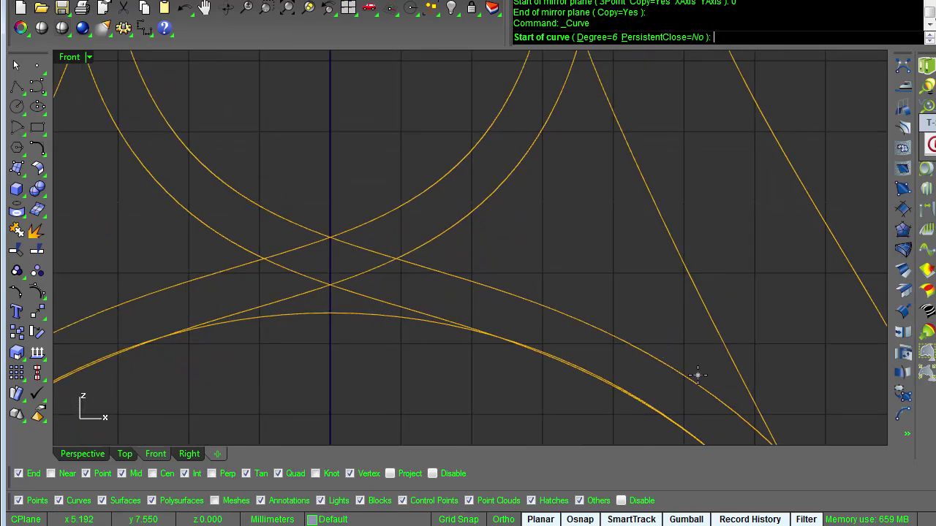
left_click(674, 381)
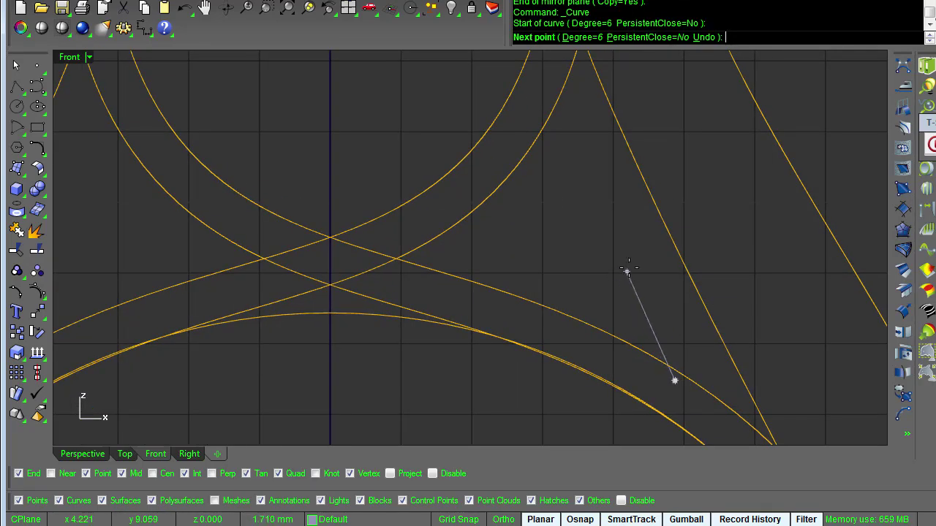
left_click(637, 222)
left_click(599, 160)
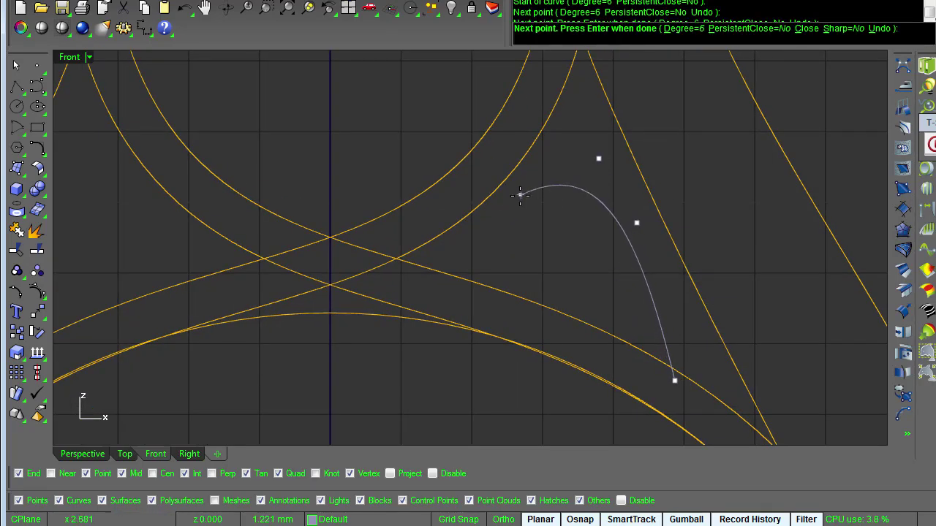
left_click(511, 205)
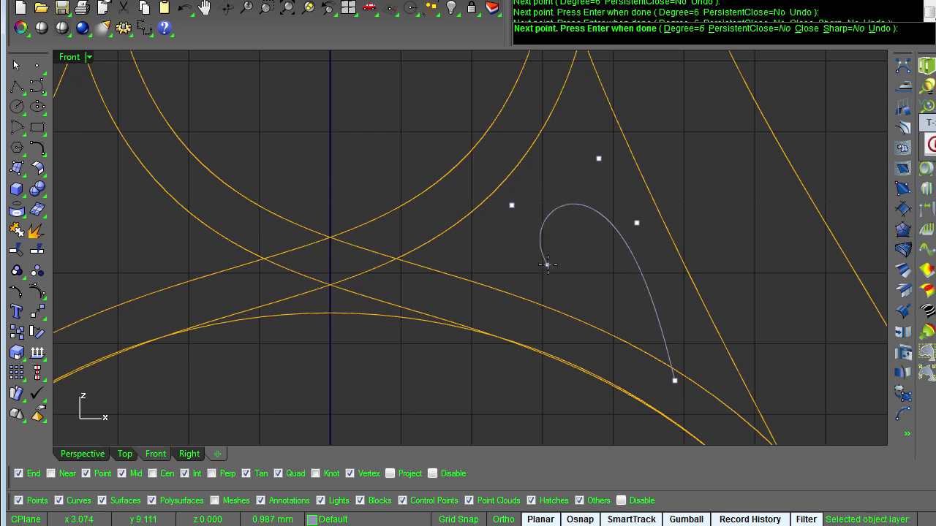
left_click(551, 269)
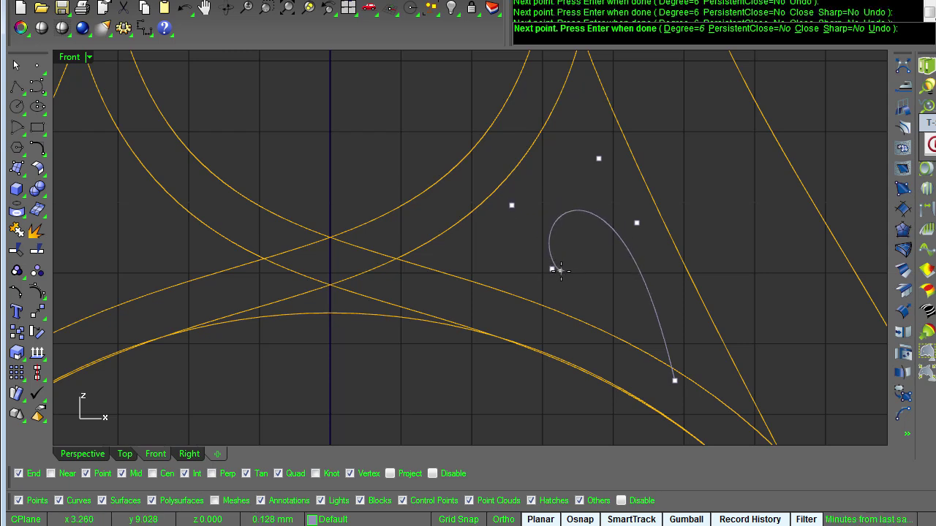
right_click(585, 272)
Turn on the hook curve's control points and enlarge its loop upward using all points except the base end
right_click_drag(567, 184, 606, 239)
scroll(606, 239, "down", 1)
left_click(631, 263)
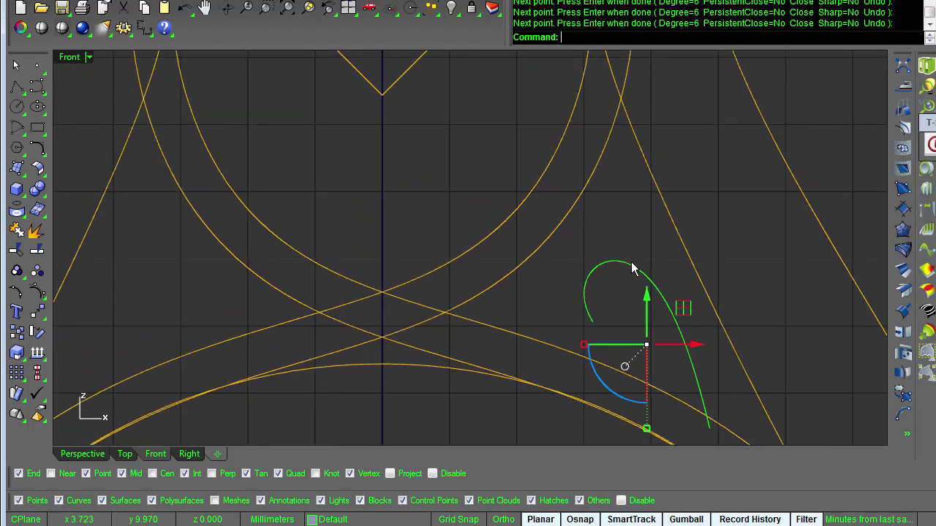
key("F10")
right_click_drag(539, 203, 529, 187)
left_click_drag(446, 119, 728, 311)
left_click_drag(601, 302, 600, 333, "shift")
left_click_drag(642, 219, 629, 187)
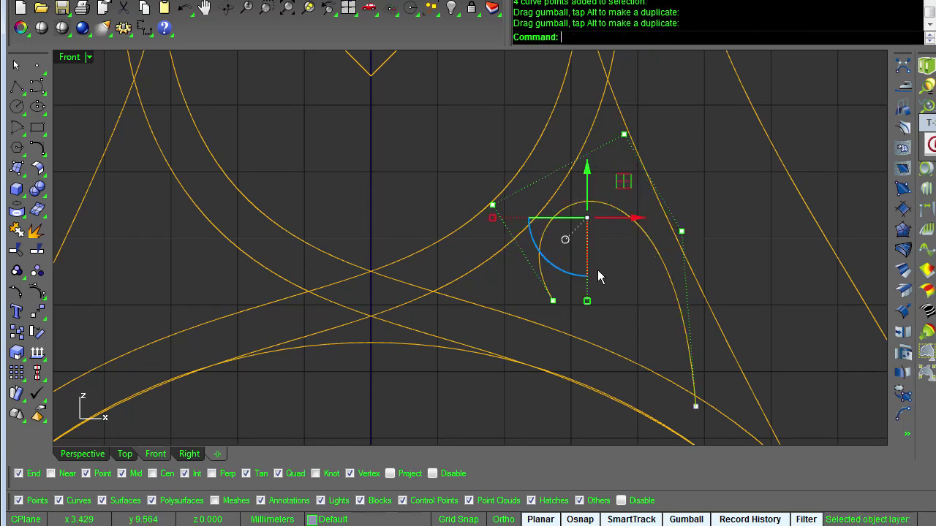
Move the hook curve's inner end up and to the right, and shift its leftmost control point down and left
left_click(554, 300)
left_click_drag(590, 264, 622, 246)
left_click(493, 206)
left_click(563, 239)
left_click_drag(570, 185, 552, 208)
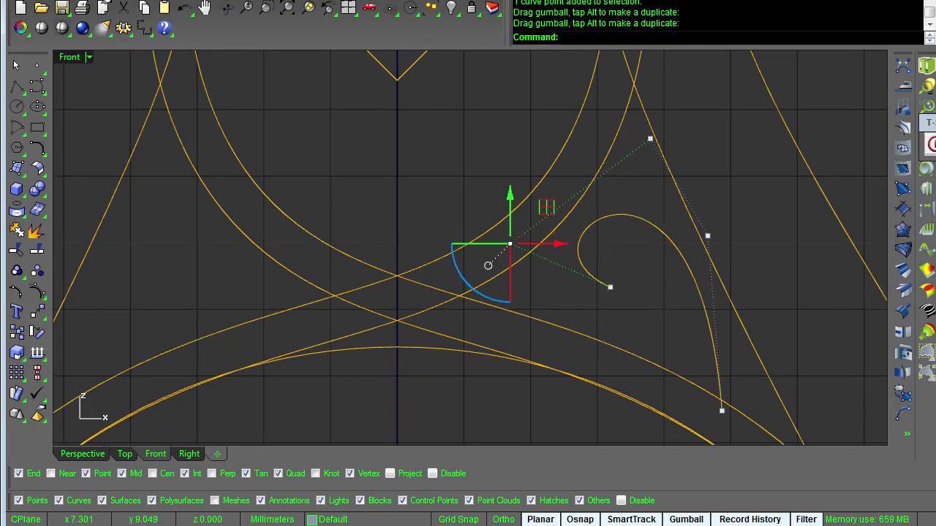
Limit selection to control points, and spread the hook curve's inner end and leftmost control point farther apart to match the photo
key("alt+Tab")
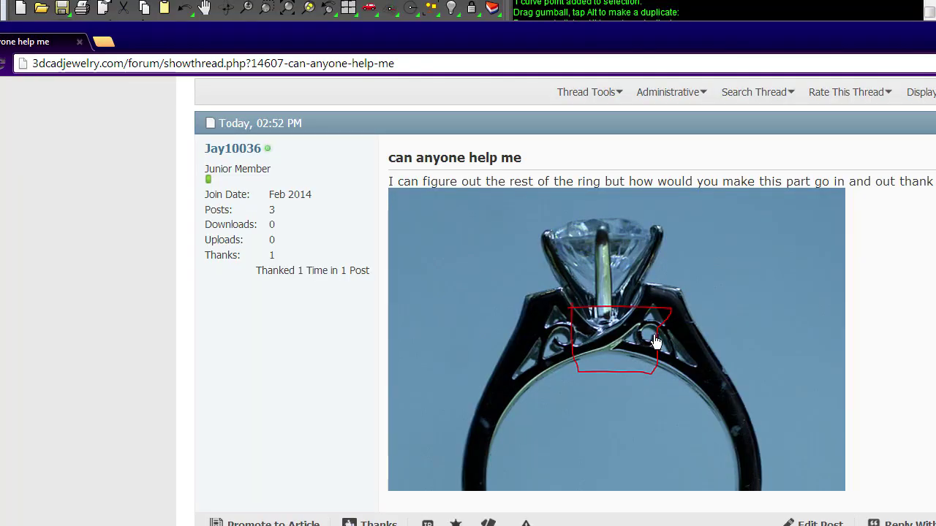
key("alt+Tab")
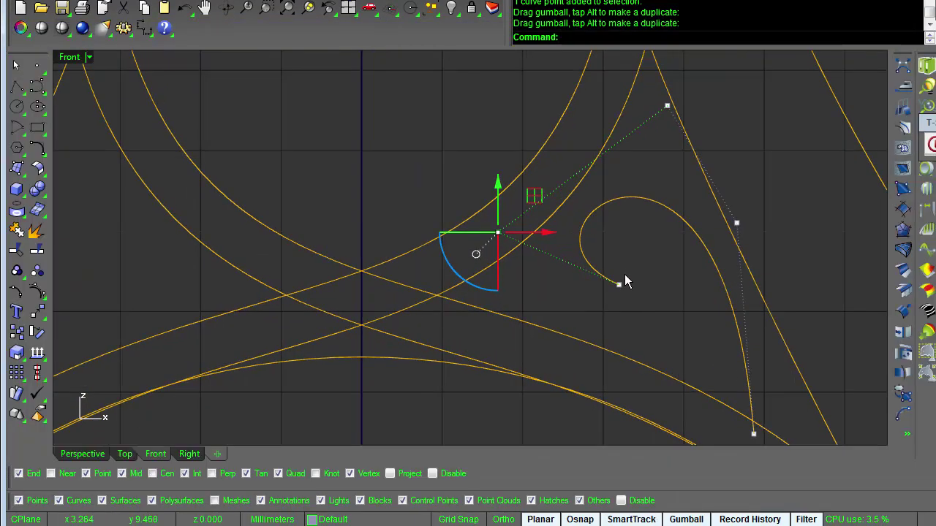
right_click_drag(642, 295, 637, 281)
left_click_drag(646, 232, 677, 246)
left_click(472, 207)
left_click_drag(476, 174, 518, 242)
left_click_drag(529, 183, 474, 197)
right_click_drag(554, 188, 579, 244)
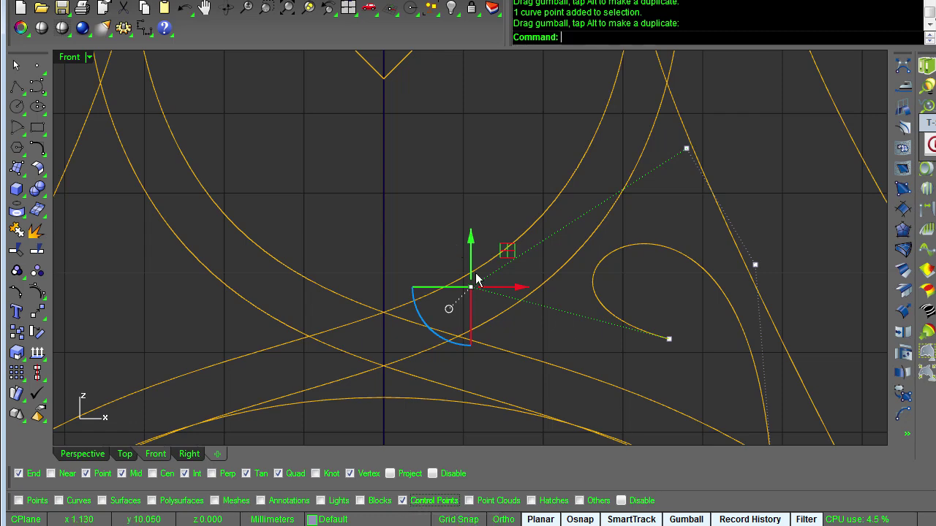
Raise the hook curve's topmost control point and the one beside the right shoulder
key("Escape")
left_click(685, 149)
left_click_drag(725, 108, 721, 63)
key("Escape")
left_click(727, 245)
left_click_drag(762, 209, 766, 181)
Lower the hook curve's leftmost control point and move its inner end to the left
left_click(644, 316)
key("Escape")
left_click(454, 267)
left_click_drag(488, 241, 486, 280)
left_click_drag(625, 273, 666, 353)
left_click_drag(684, 292, 658, 293)
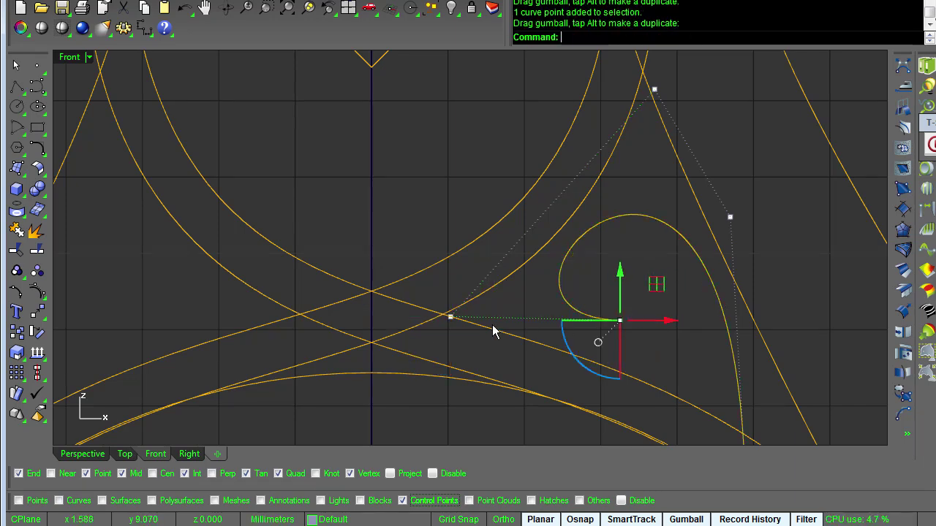
Shift the hook curve's leftmost control point right, pull the topmost one down and left, and turn the control points off
scroll(511, 333, "down", 1)
left_click(460, 306)
left_click_drag(487, 301, 532, 261)
scroll(672, 155, "up", 1)
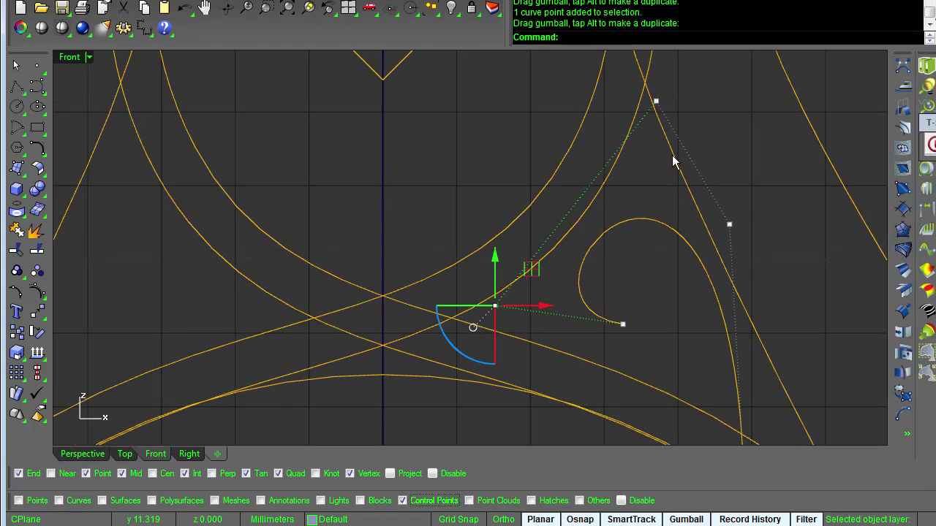
left_click(656, 100)
left_click_drag(656, 100, 633, 121)
left_click(779, 209)
scroll(779, 209, "down", 1)
key("Escape")
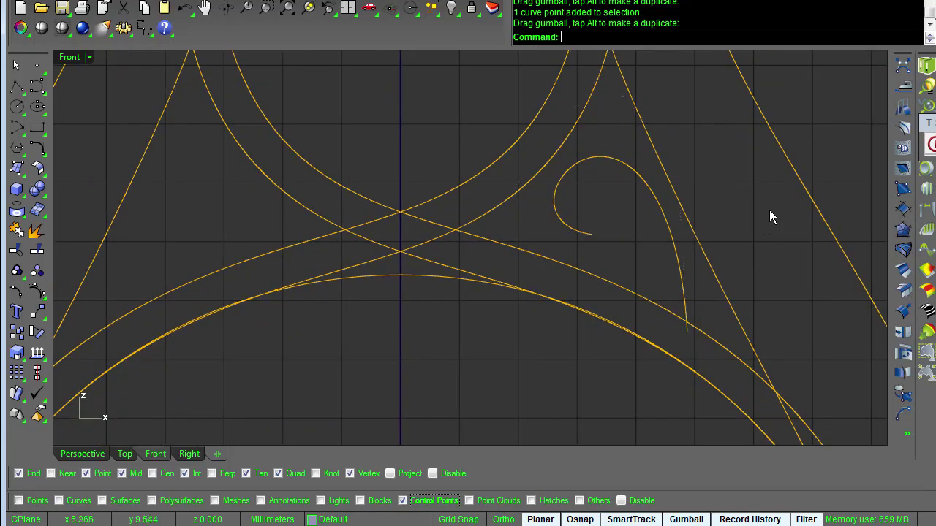
Offset the hook curve to both sides through a point about 0.28 mm away and delete the original middle curve
type("Offset")
key("Return")
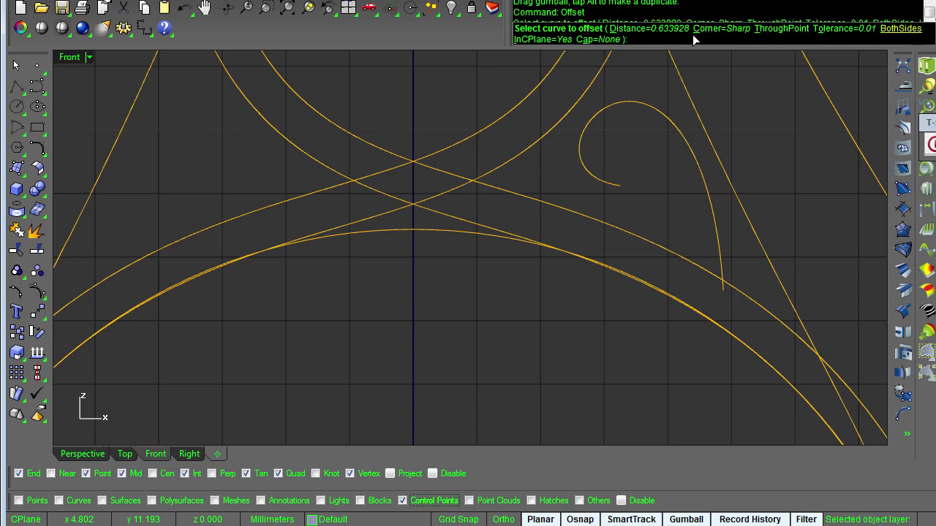
left_click(779, 30)
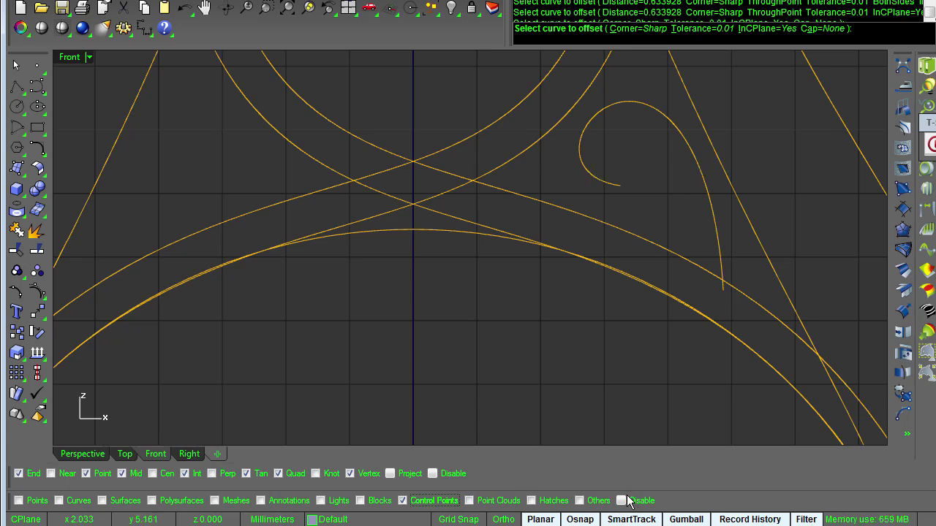
left_click(703, 207)
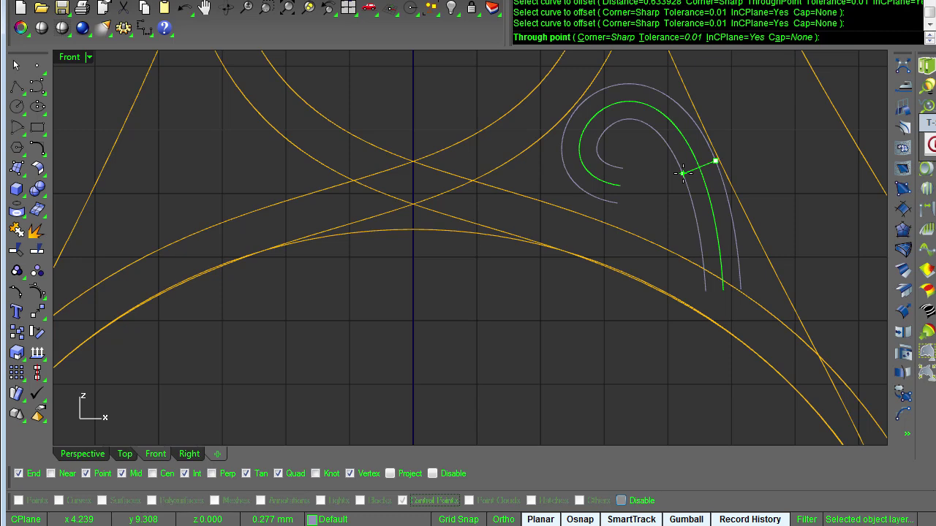
left_click(682, 173)
left_click(685, 179)
key("Delete")
Nudge the two offset hook curves together slightly up and to the left
left_click_drag(679, 173, 655, 114)
left_click_drag(713, 186, 709, 178)
left_click(742, 259)
Pull the lower end control point of the outer hook curve down to the crossing band and turn the control points off
scroll(741, 259, "up", 5)
left_click(742, 294)
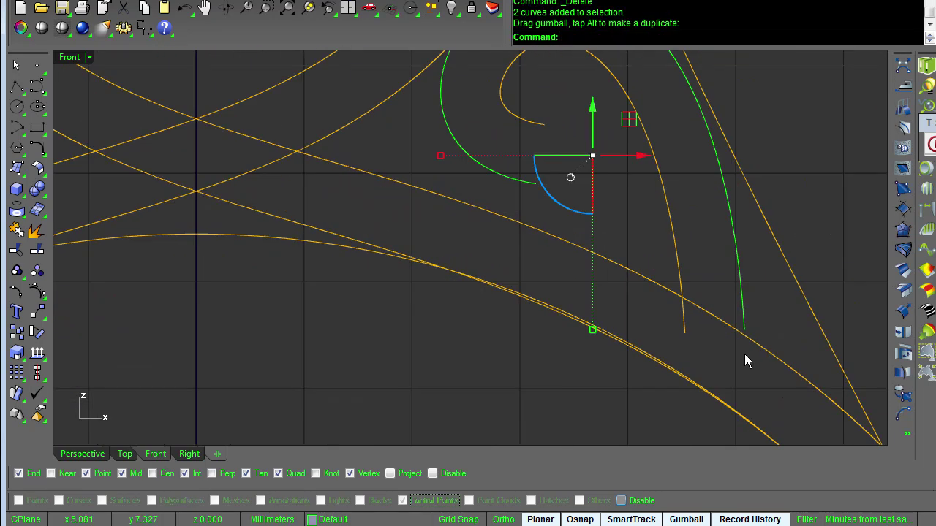
key("F10")
left_click_drag(720, 302, 757, 339)
left_click_drag(749, 283, 772, 302)
scroll(767, 278, "down", 4)
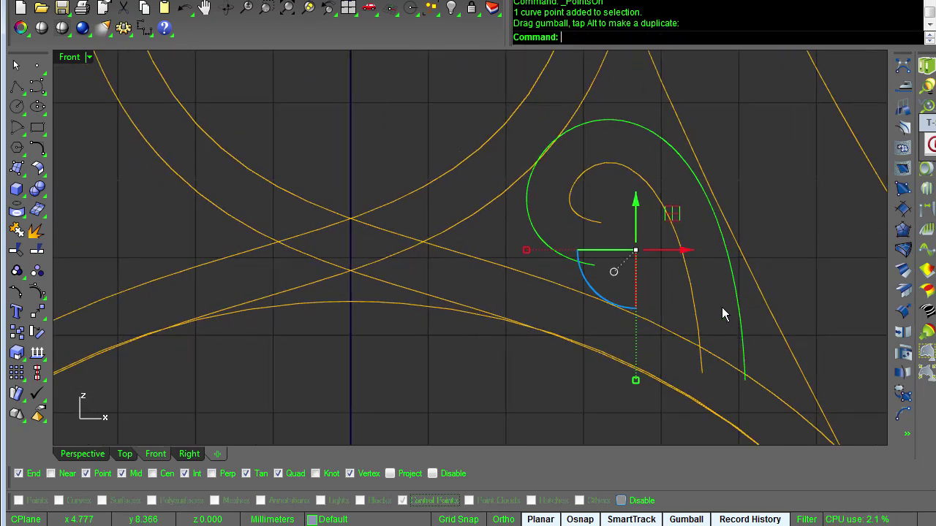
key("F10")
key("Escape")
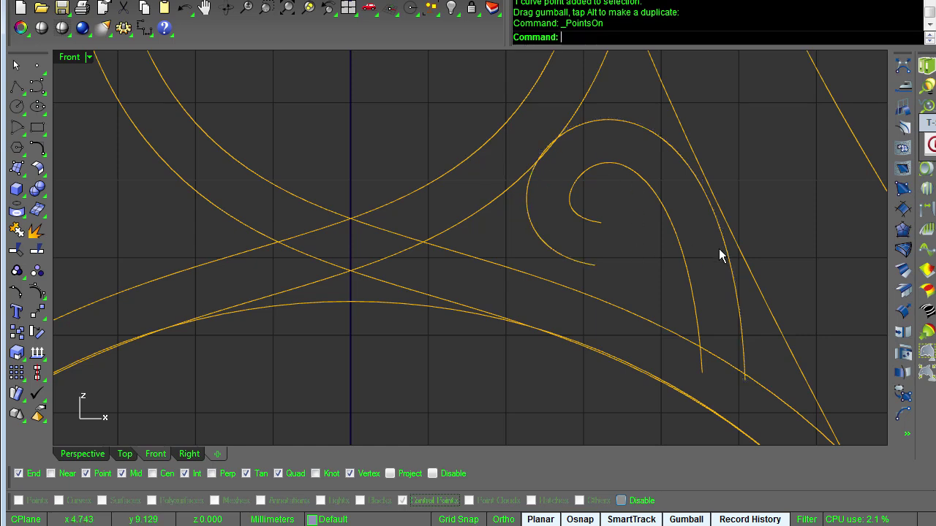
left_click(728, 267)
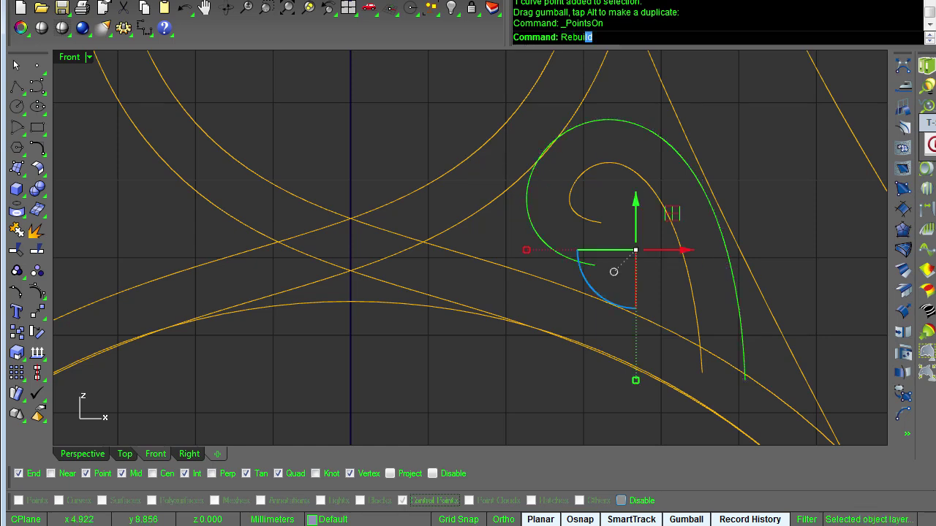
key("Return")
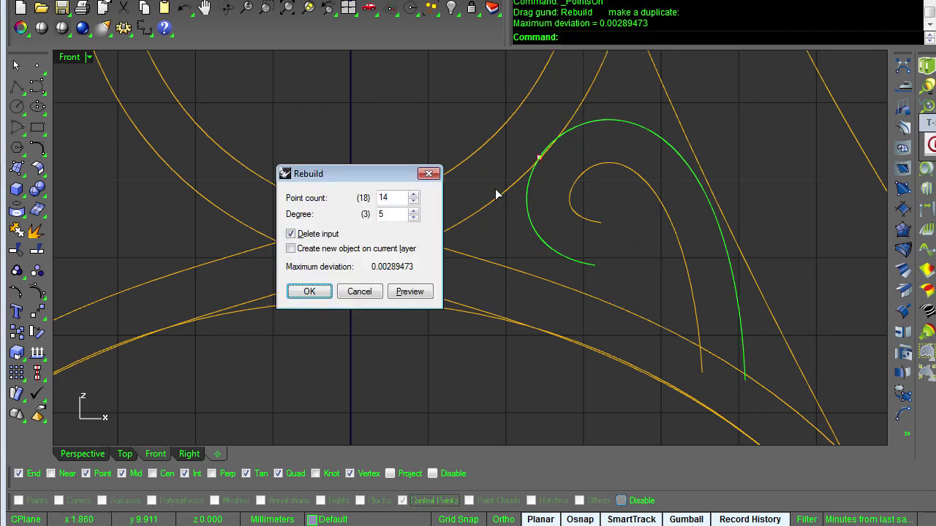
left_click(434, 173)
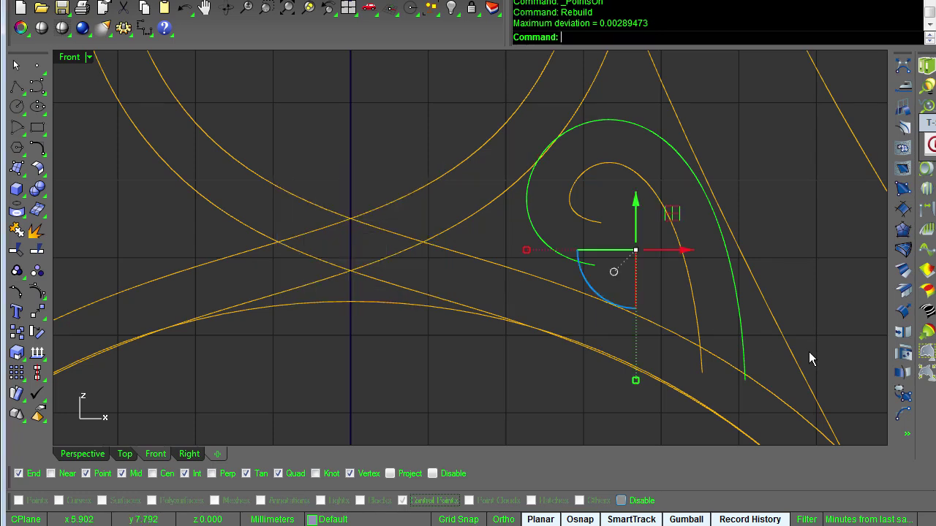
Simplify the outer hook curve with Curve Approximation, splitting it at its topmost quadrant point
left_click(903, 415)
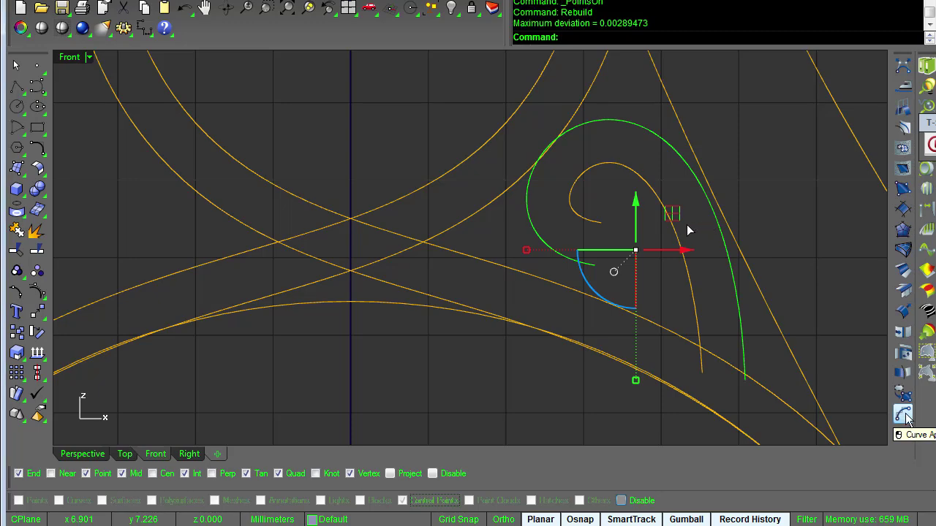
left_click_drag(614, 183, 359, 130)
right_click_drag(680, 249, 695, 267)
scroll(681, 250, "up", 1)
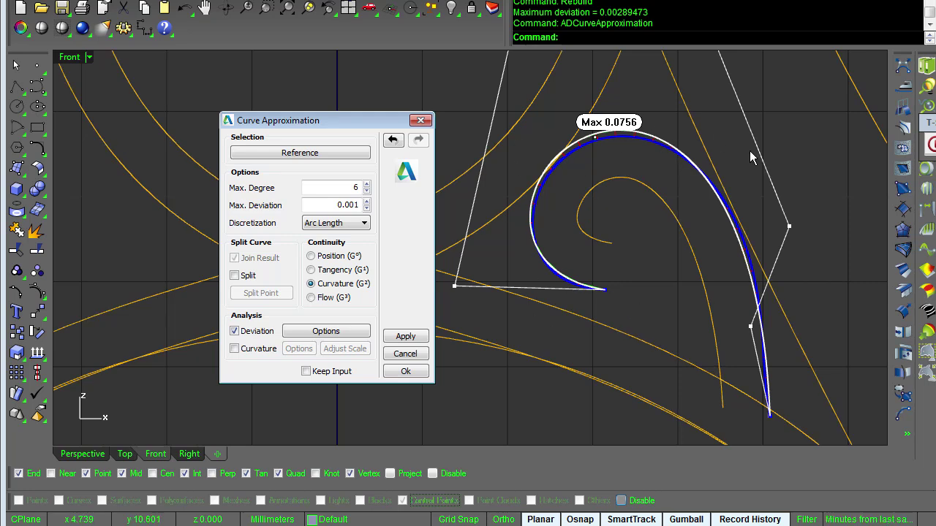
left_click(260, 279)
left_click(261, 293)
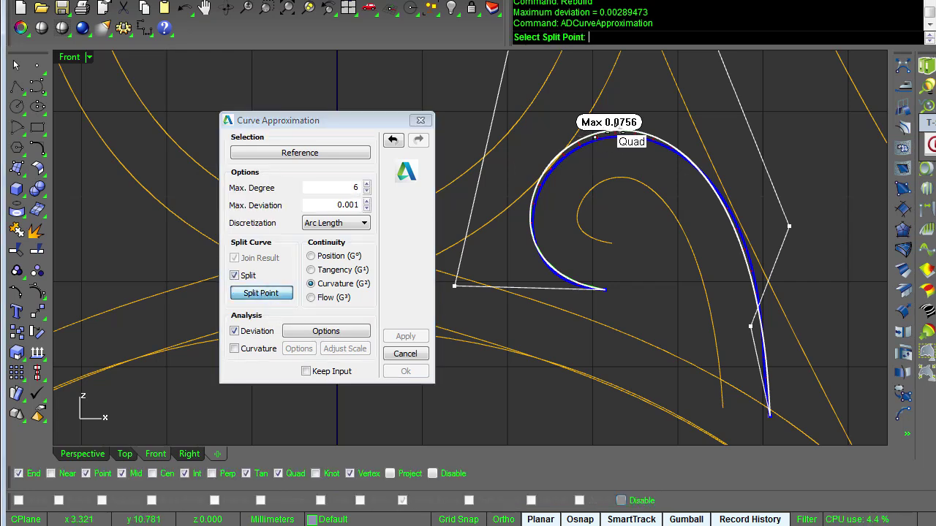
left_click(618, 139)
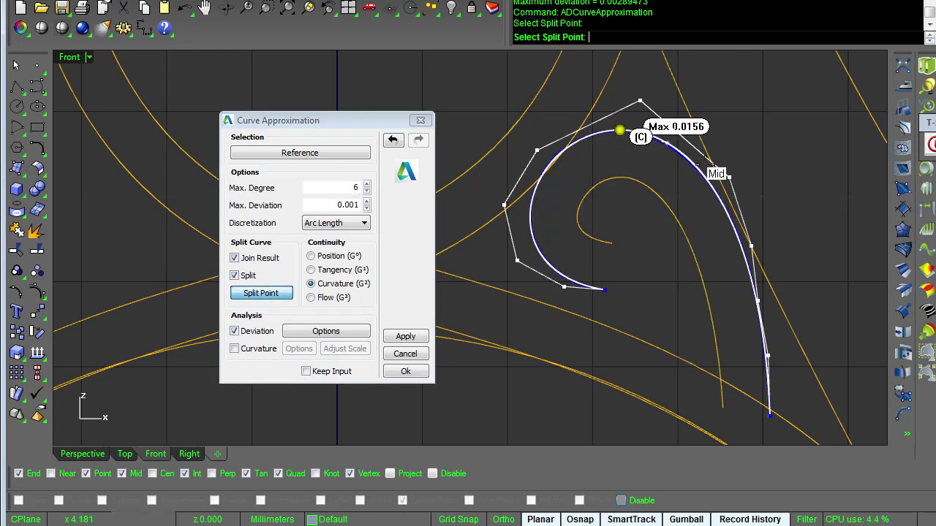
left_click(415, 371)
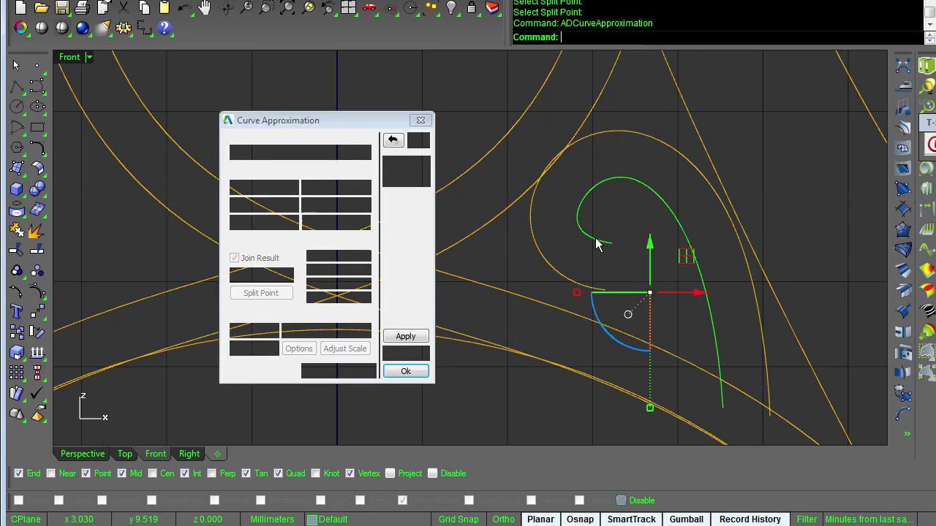
Simplify the inner hook curve with Curve Approximation, splitting it near the top of its arch
left_click(235, 275)
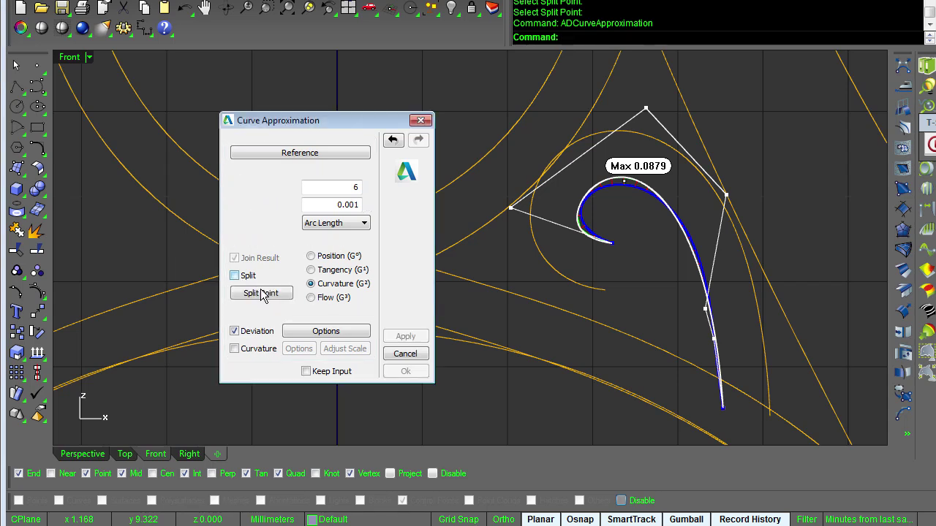
left_click(261, 292)
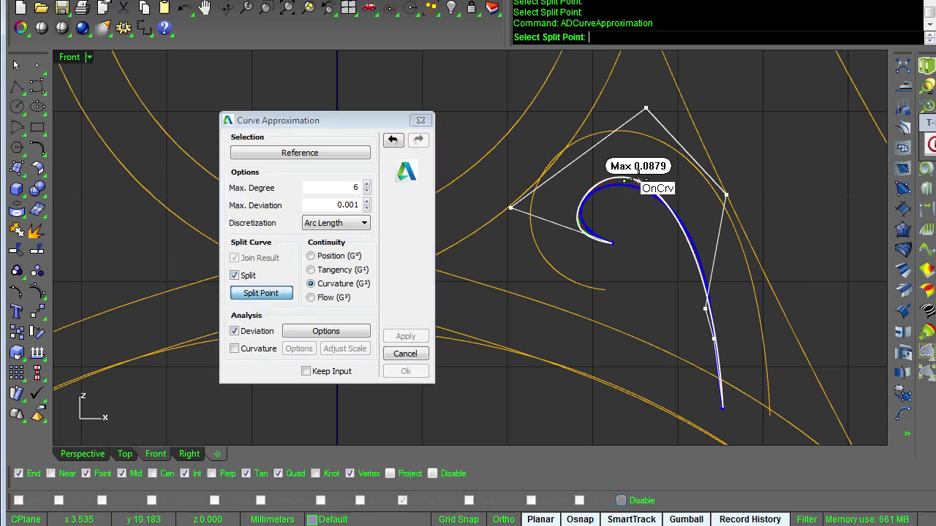
left_click(634, 178)
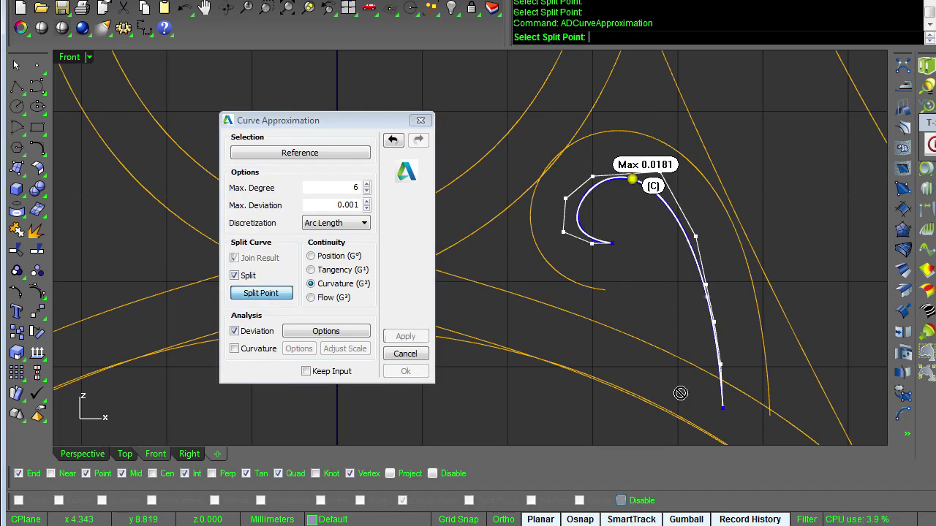
scroll(405, 374, "up", 1)
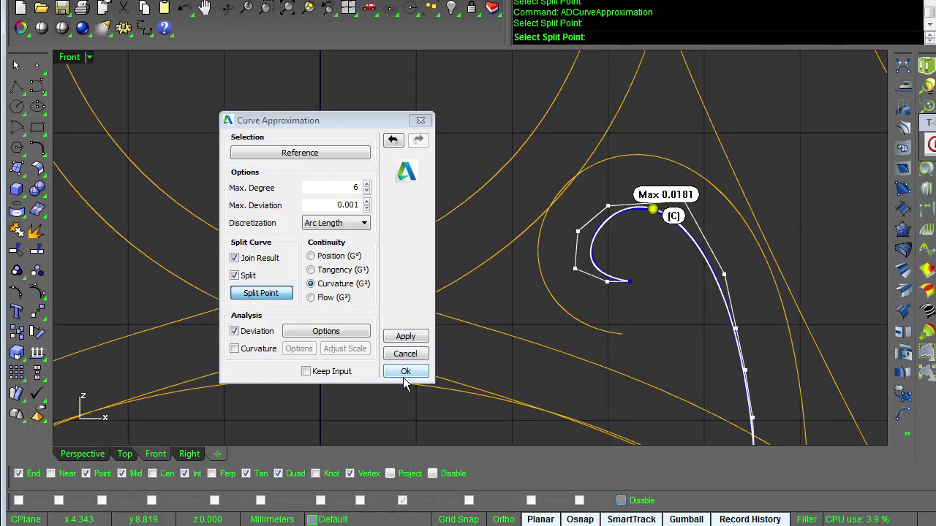
left_click(414, 373)
Examine the control point layout of the inner hook curve and of the outer one
left_click(633, 269)
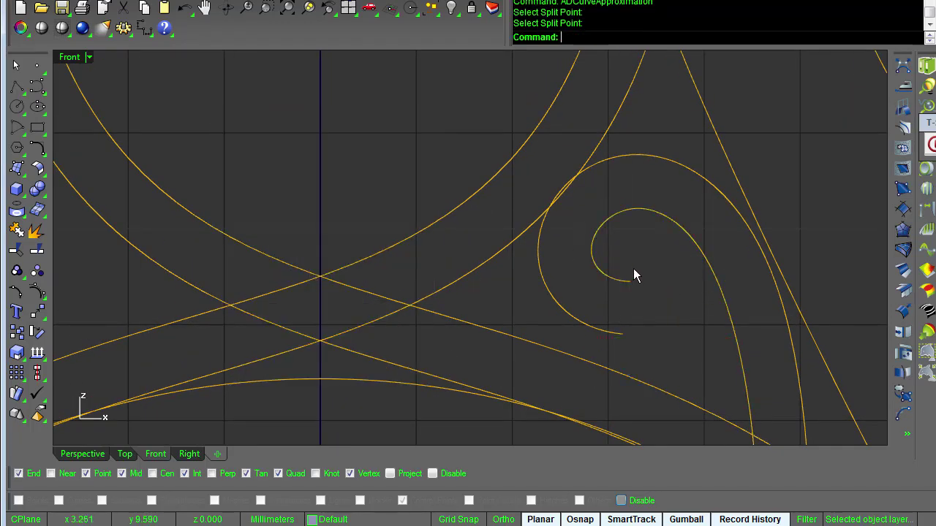
left_click(574, 223)
key("F10")
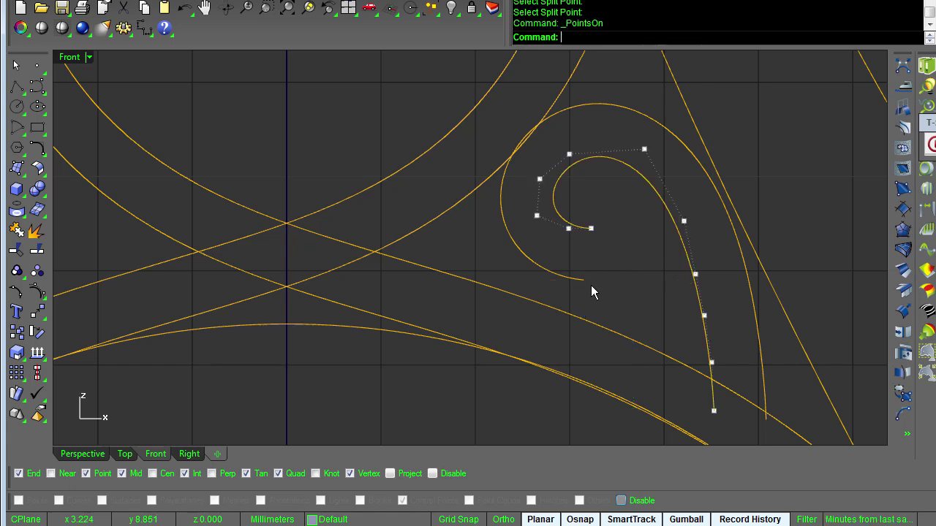
key("Escape")
left_click(554, 272)
key("F10")
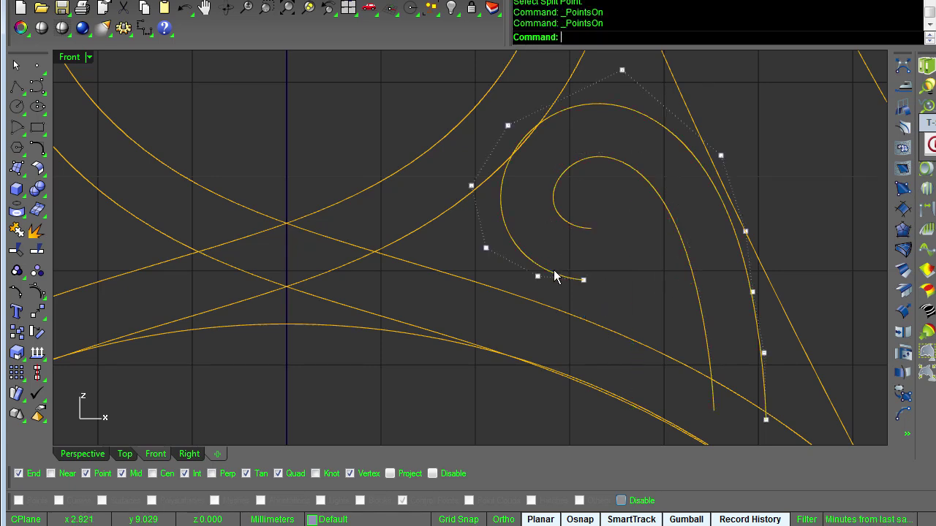
right_click_drag(626, 277, 629, 293)
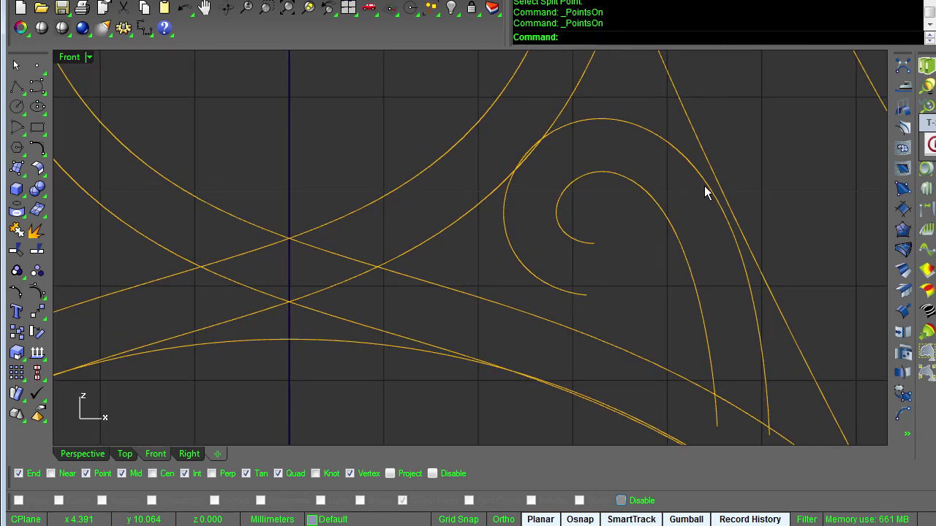
Bow the outer hook curve's shoulder side outward by moving three of its control points with Control Point Modeling
left_click(704, 186)
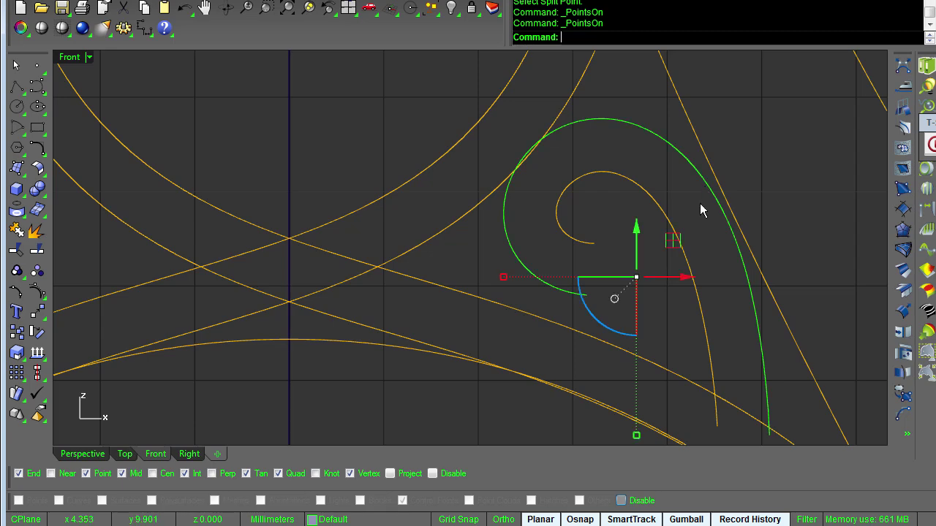
left_click(907, 65)
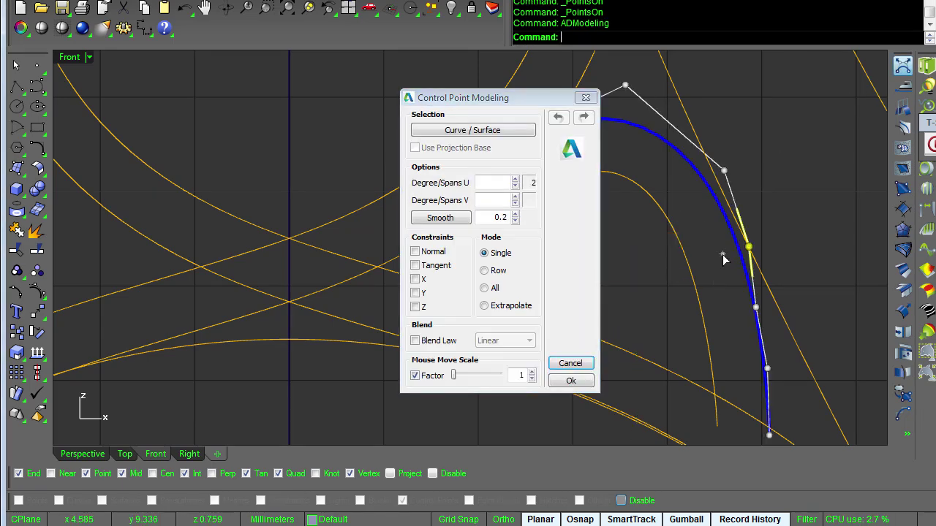
right_click_drag(709, 354, 686, 317)
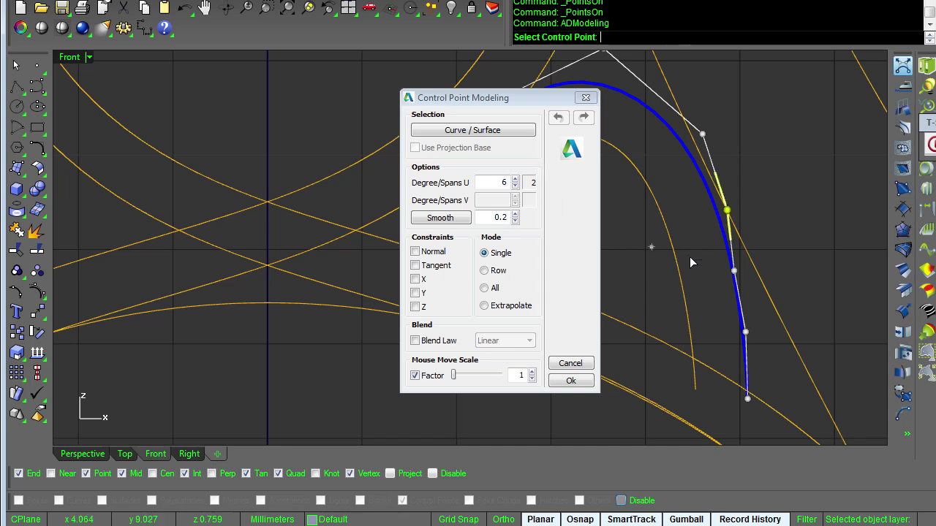
left_click_drag(735, 271, 746, 271)
left_click_drag(727, 210, 737, 201)
left_click_drag(707, 145, 711, 137)
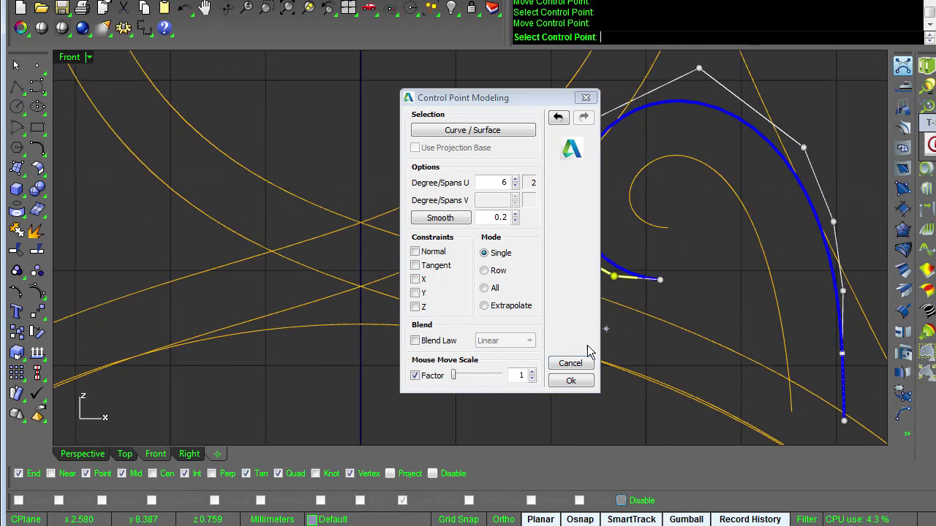
left_click(570, 380)
Reshape the inner hook curve with Control Point Modeling, moving its shoulder-side control points outward to follow the outer curve
left_click(653, 223)
right_click(661, 191)
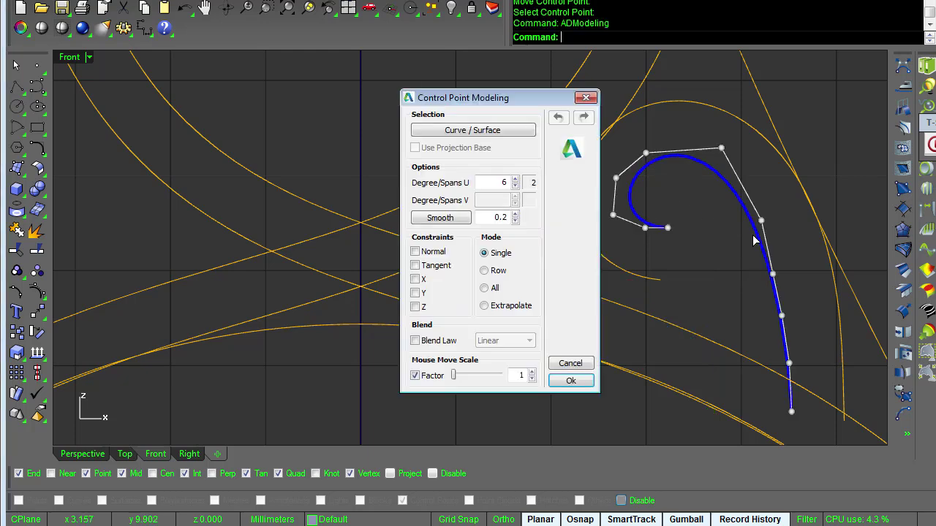
left_click_drag(775, 275, 785, 272)
left_click_drag(782, 316, 790, 310)
left_click_drag(788, 360, 792, 357)
left_click_drag(782, 241, 787, 233)
right_click_drag(775, 223, 828, 248)
left_click_drag(789, 192, 798, 196)
scroll(827, 256, "down", 1)
right_click_drag(863, 288, 716, 223)
scroll(717, 223, "down", 1)
left_click(572, 379)
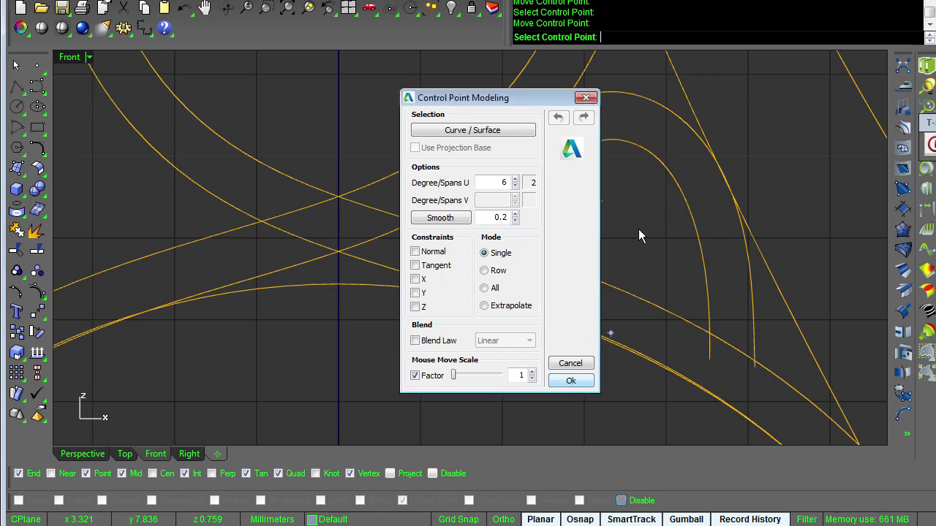
Draw a polyline segment connecting the curled ends of the outer and inner hook curves
left_click(639, 229)
scroll(639, 233, "down", 1)
left_click(527, 225)
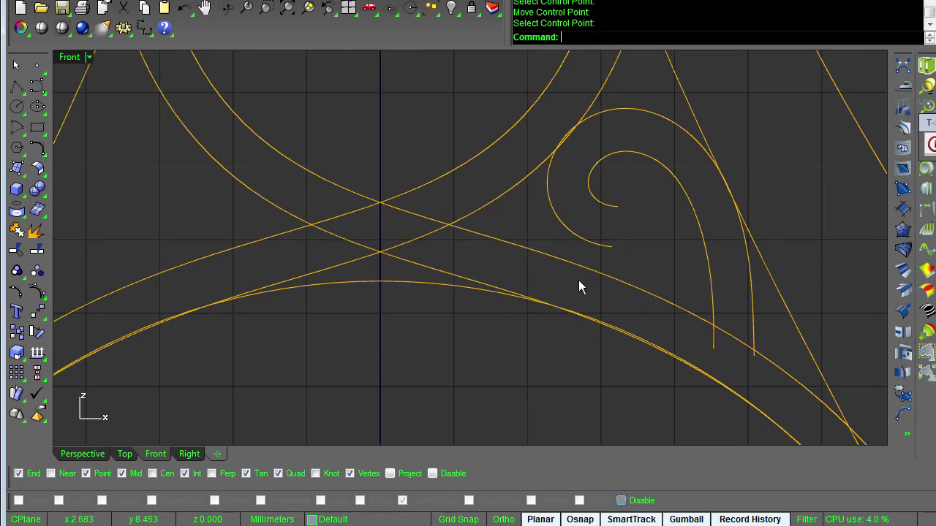
left_click(17, 87)
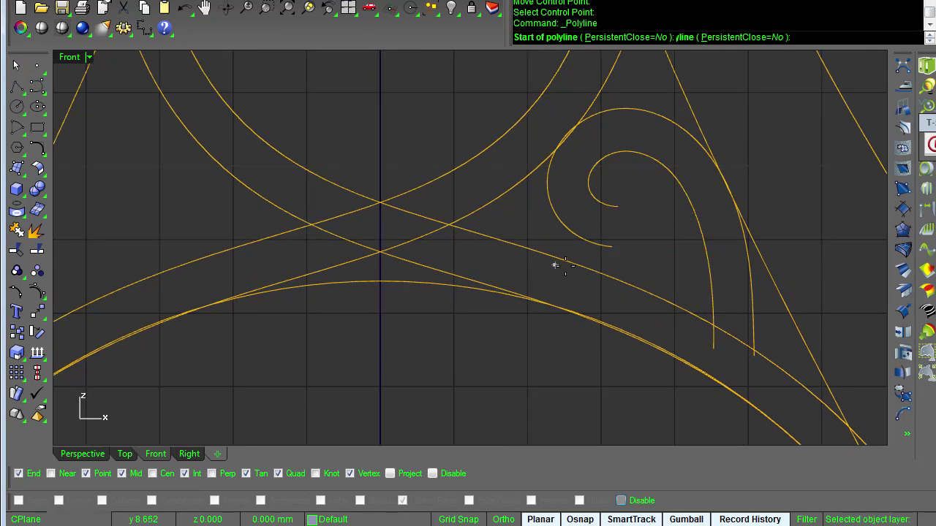
left_click(611, 247)
left_click(616, 207)
key("Return")
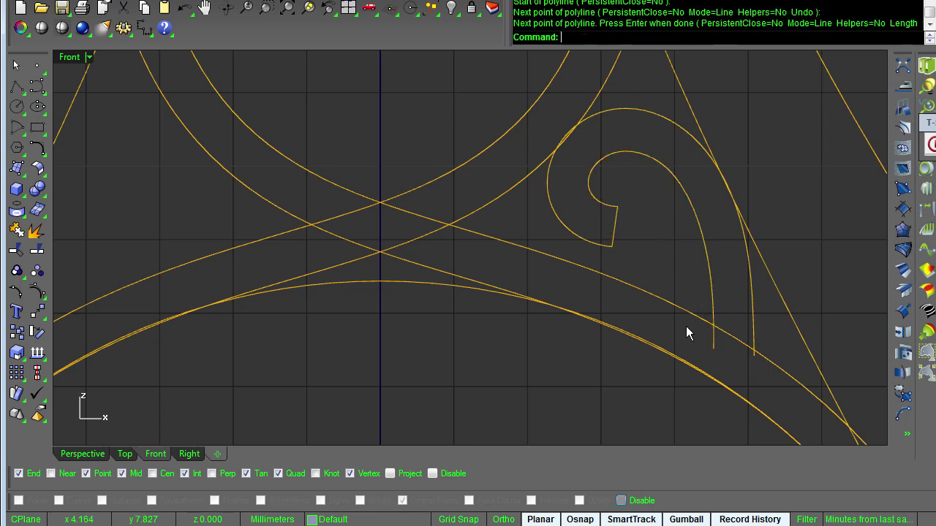
Draw a polyline segment connecting the lower ends of the inner and outer hook curves
key("Return")
left_click(713, 349)
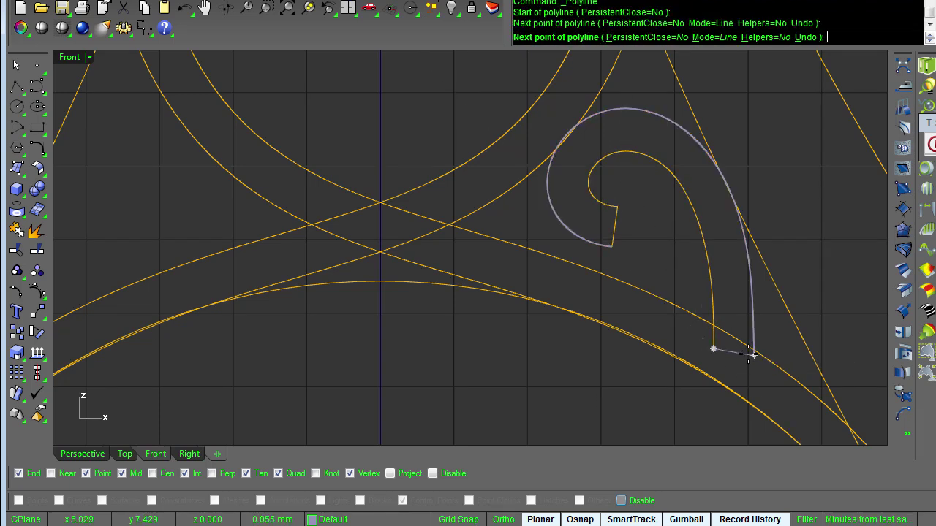
left_click(754, 356)
key("Return")
Join the two hook curves and the two connecting segments into one closed scroll outline
left_click(734, 356)
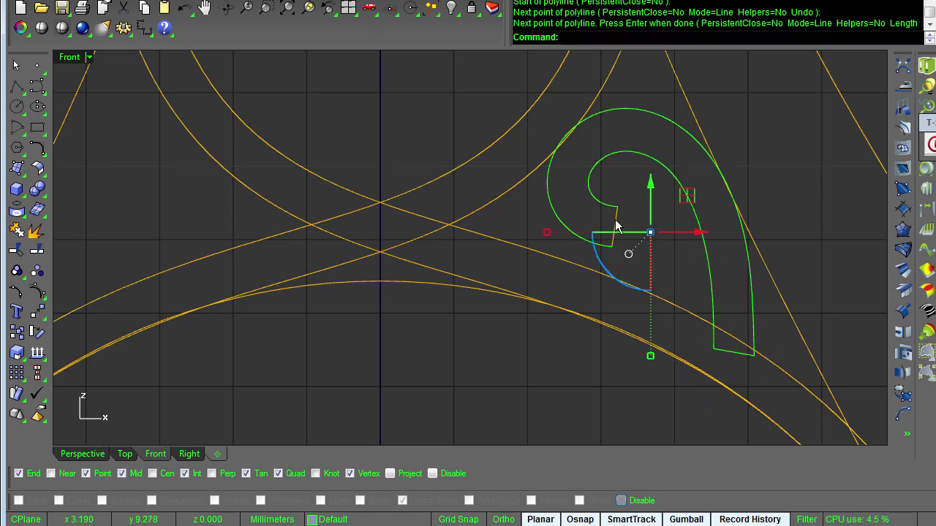
key("ctrl+j")
scroll(653, 230, "down", 9)
left_click(601, 333)
Mirror the closed scroll outline across the ring's vertical centre line, starting the mirror plane at 0
left_click(665, 226)
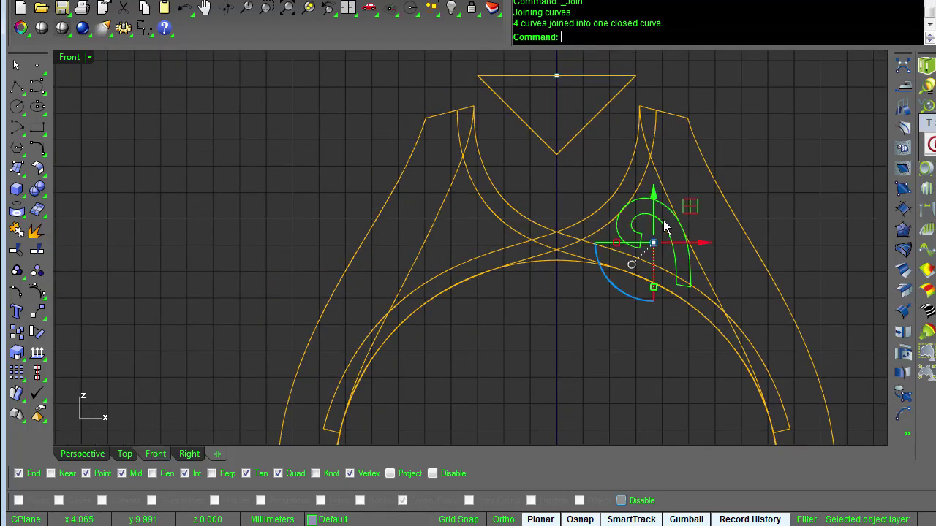
key("ctrl+m")
type("0")
key("Return")
left_click(556, 307)
left_click(816, 321)
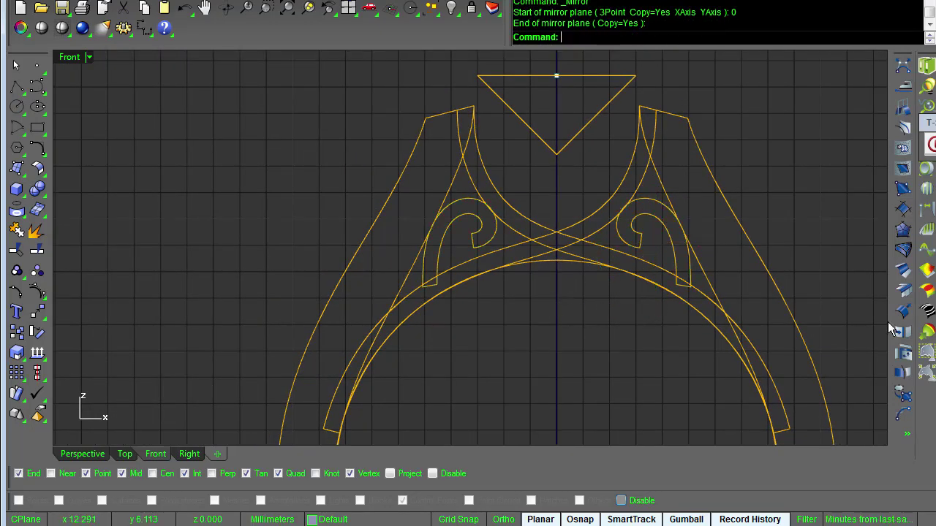
Compare the mirrored scroll outlines and crossing bands with the ring photo in the forum thread
key("alt+Tab")
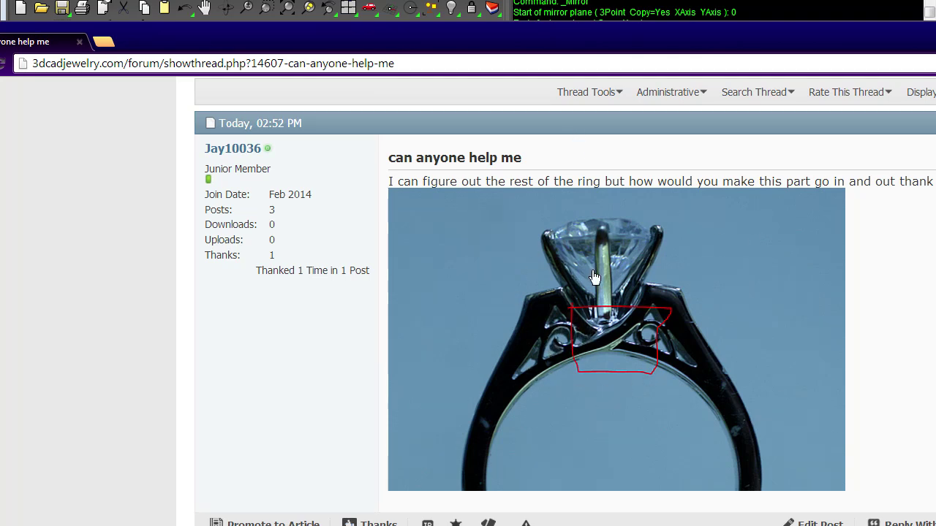
key("alt+Tab")
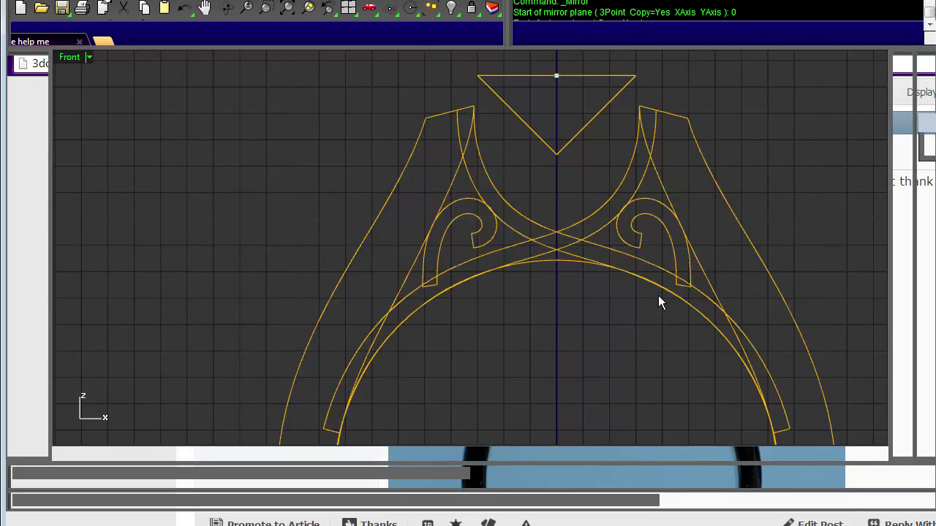
scroll(593, 315, "up", 5)
scroll(433, 274, "up", 2)
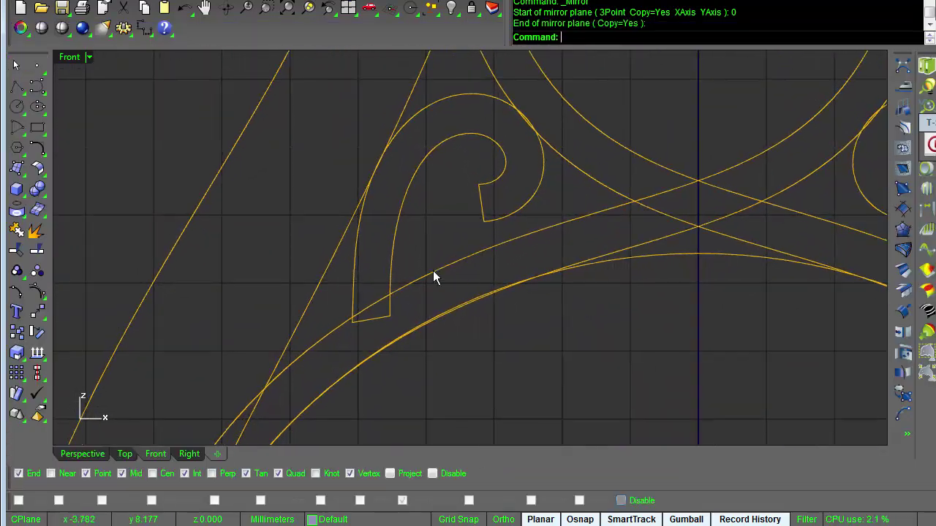
left_click(391, 257)
scroll(392, 257, "down", 3)
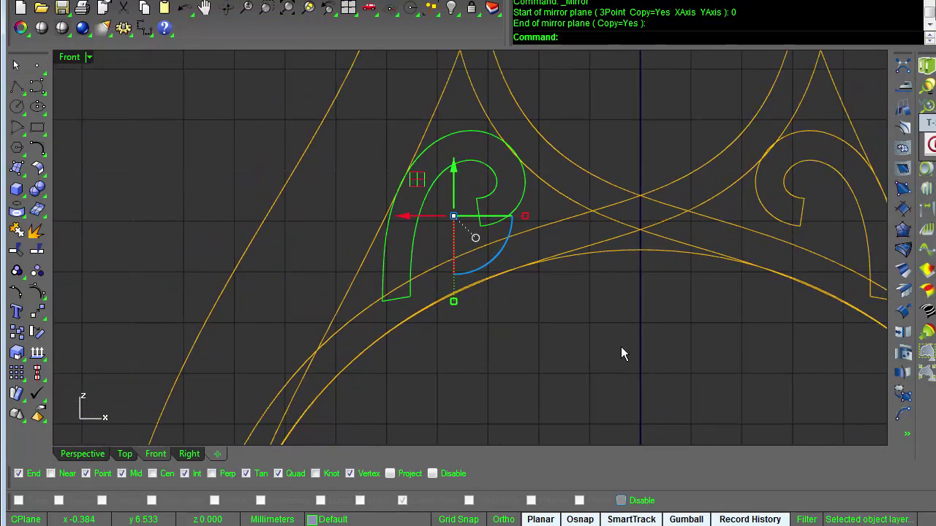
left_click(621, 347)
scroll(621, 346, "down", 6)
scroll(621, 354, "down", 3)
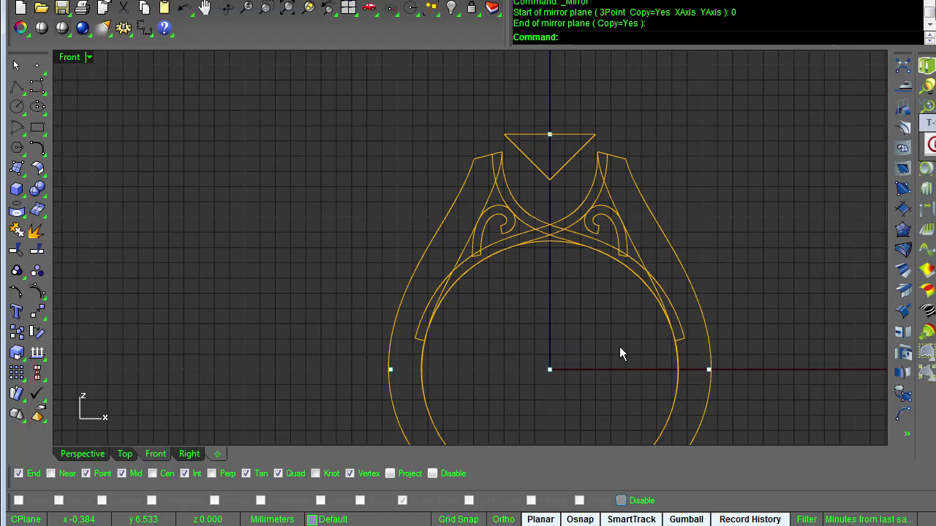
scroll(619, 351, "up", 4)
Extrude the closed outer shank outline 2 mm to both sides as a solid in the perspective view
left_click(720, 286)
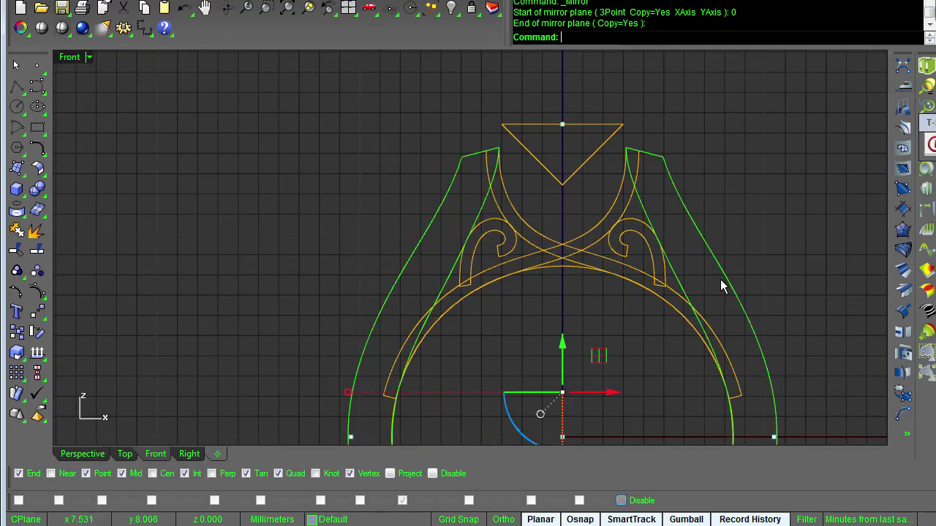
scroll(724, 271, "down", 4)
middle_click(724, 253)
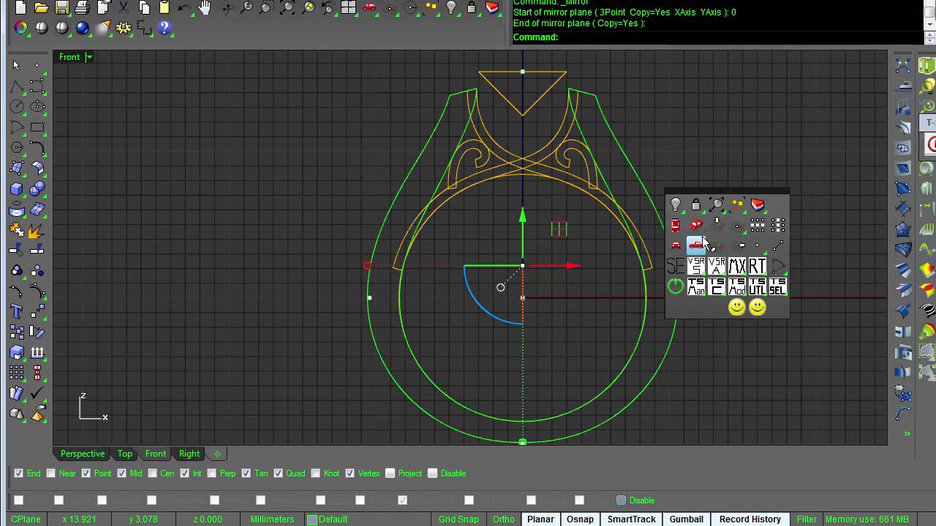
left_click(701, 244)
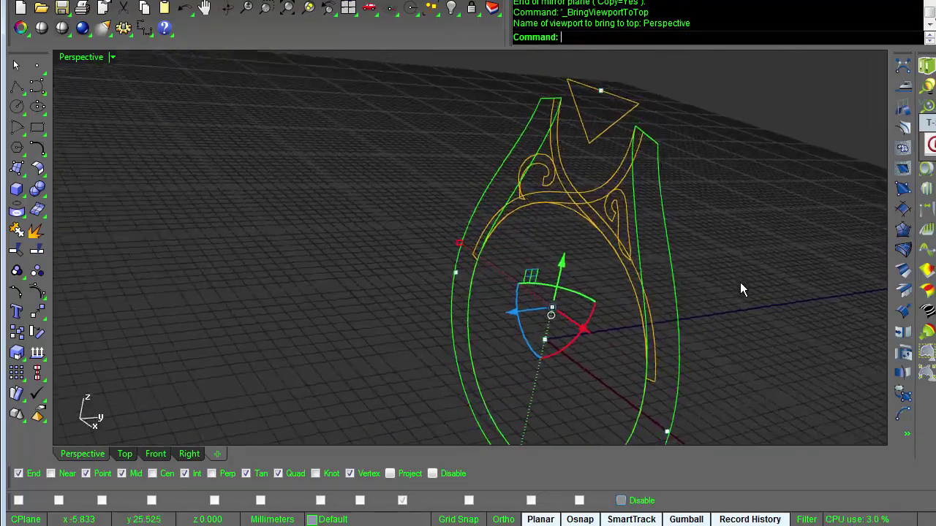
type("ExtrudeCrv")
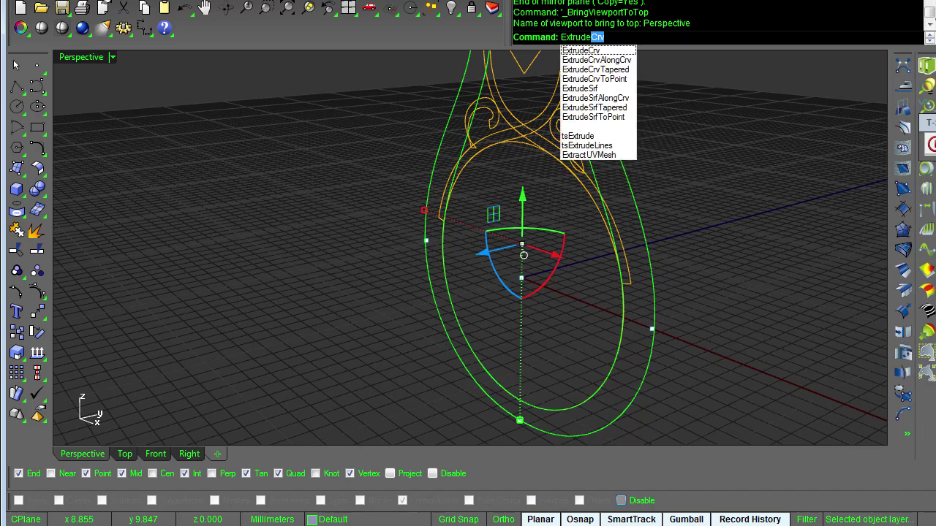
key("Return")
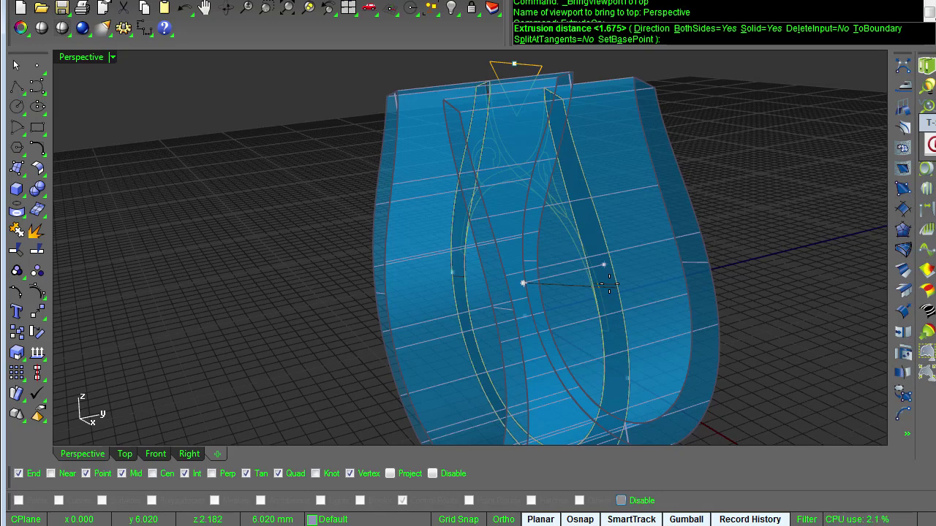
key("Return")
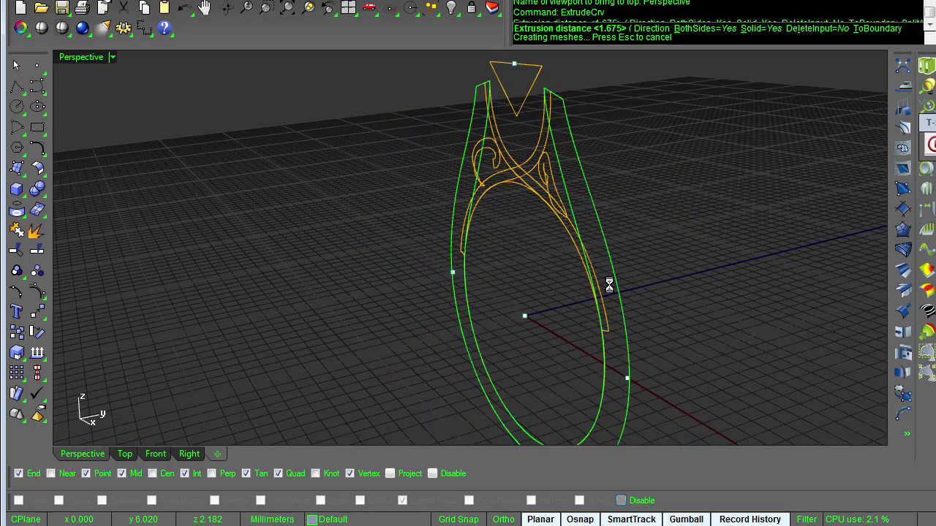
Extrude the crossing band outline that descends from the left shoulder to the right side 2 mm to both sides as a solid
left_click(710, 269)
right_click_drag(710, 268, 732, 275)
scroll(709, 269, "up", 5)
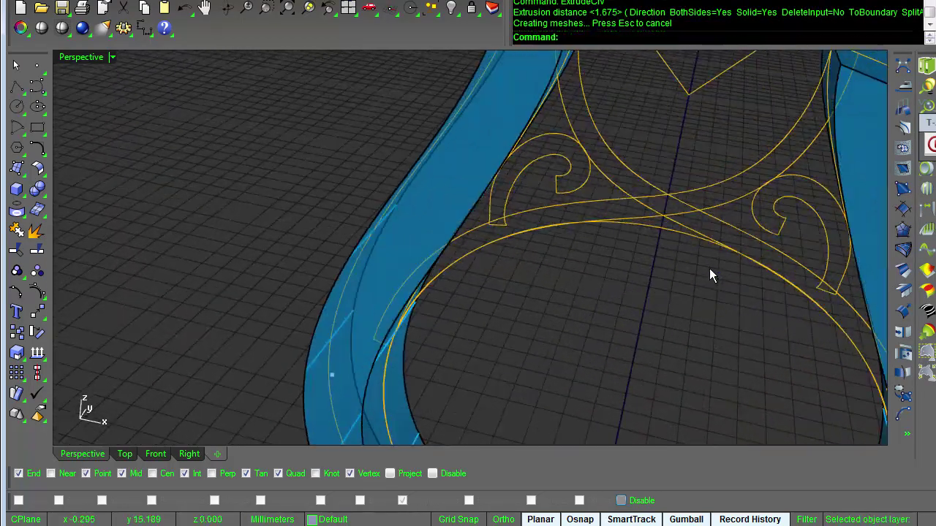
left_click(713, 218)
right_click_drag(713, 218, 680, 229)
right_click(680, 230)
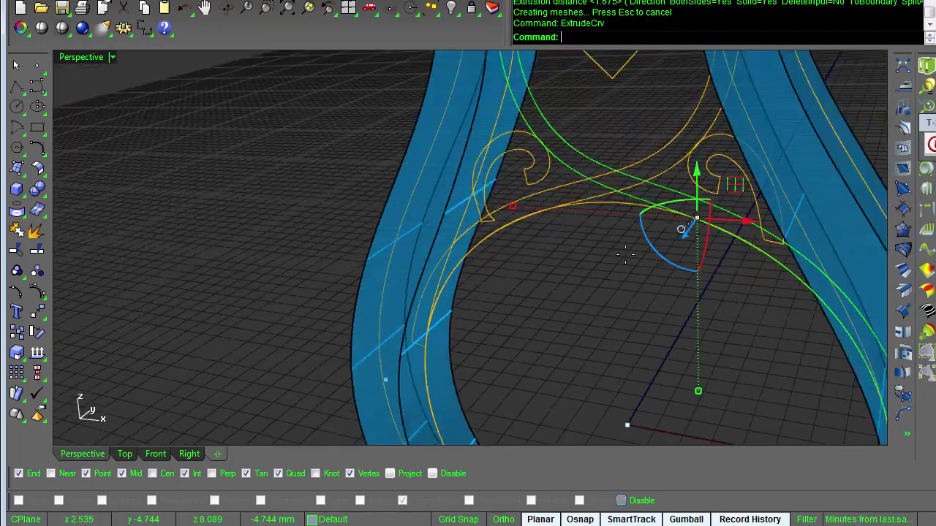
key("Return")
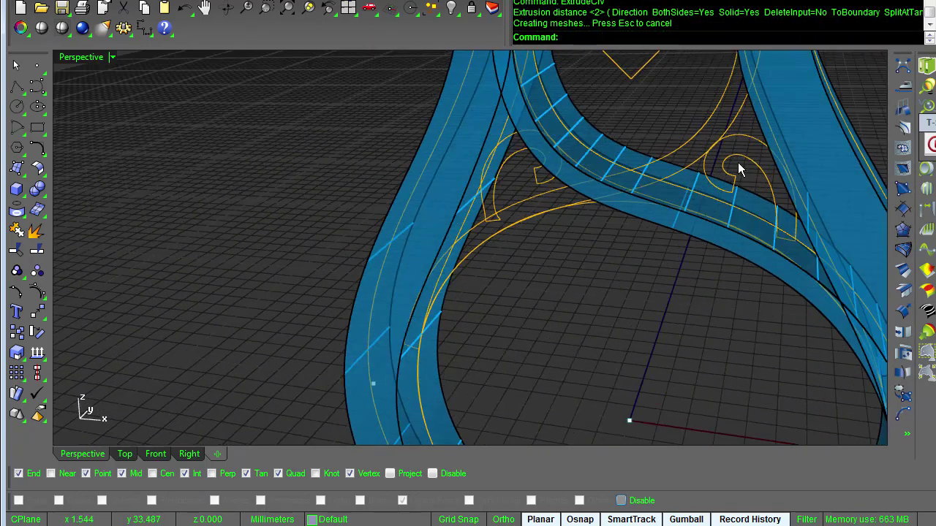
Try to extrude the right-hand scroll outline to both sides as a solid in the default direction
left_click(739, 165)
right_click(740, 162)
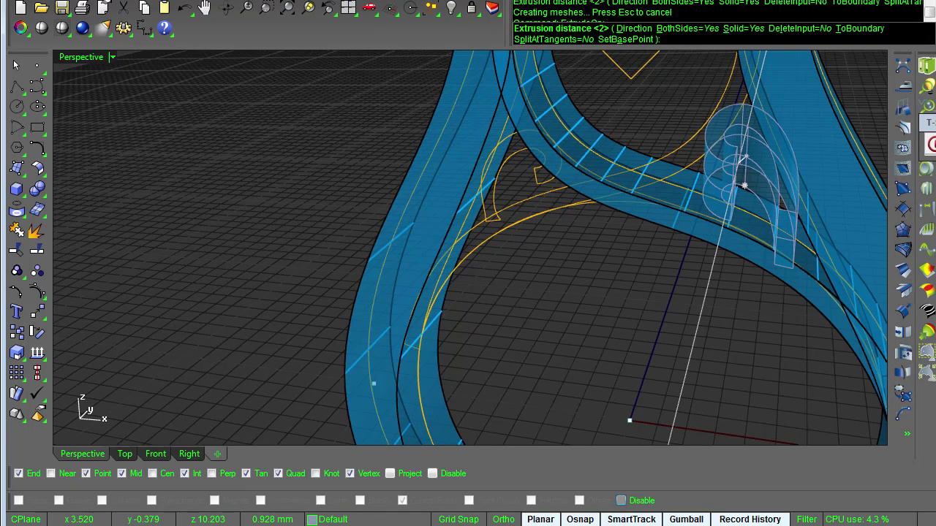
left_click(740, 162)
left_click(709, 321)
right_click_drag(714, 251, 708, 321)
left_click(773, 235)
right_click(772, 212)
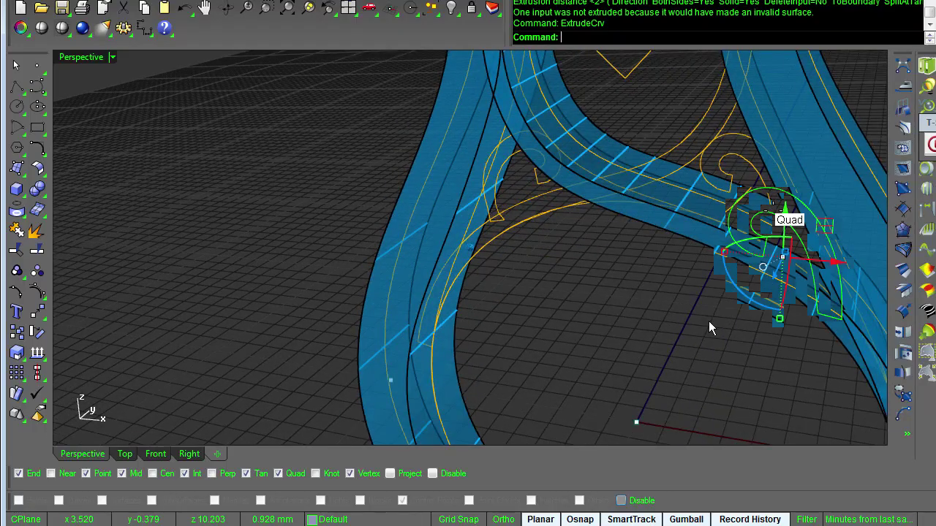
Extrude the right-hand scroll outline 16.5 mm to both sides, with the direction picked from the origin along the Y axis
right_click_drag(773, 210, 768, 210)
mouse_move(714, 234)
right_mouse_down()
mouse_move(707, 238)
mouse_move(717, 245)
right_mouse_up()
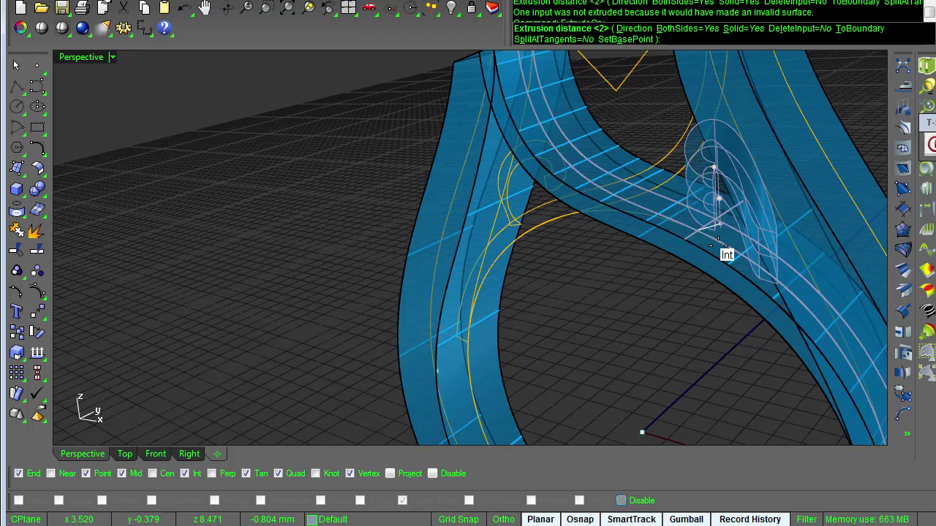
left_click(641, 41)
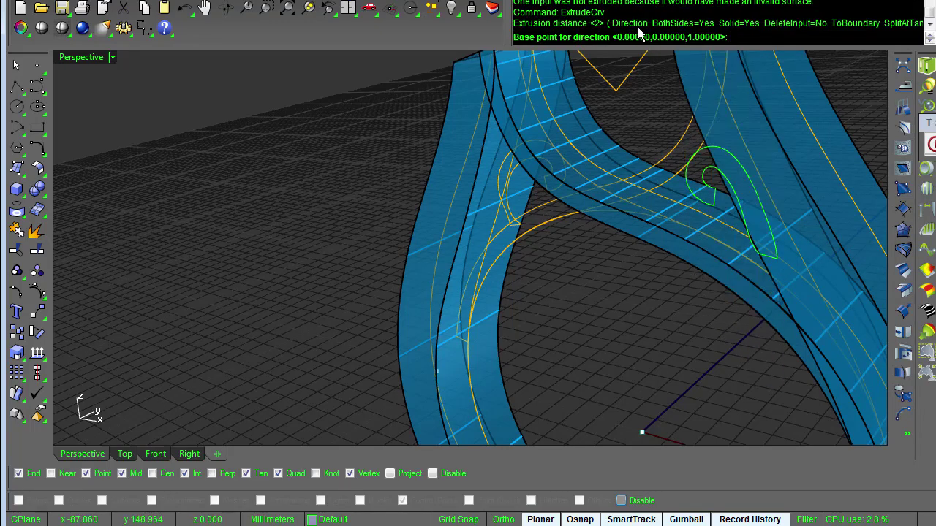
left_click(638, 432)
left_click(702, 379)
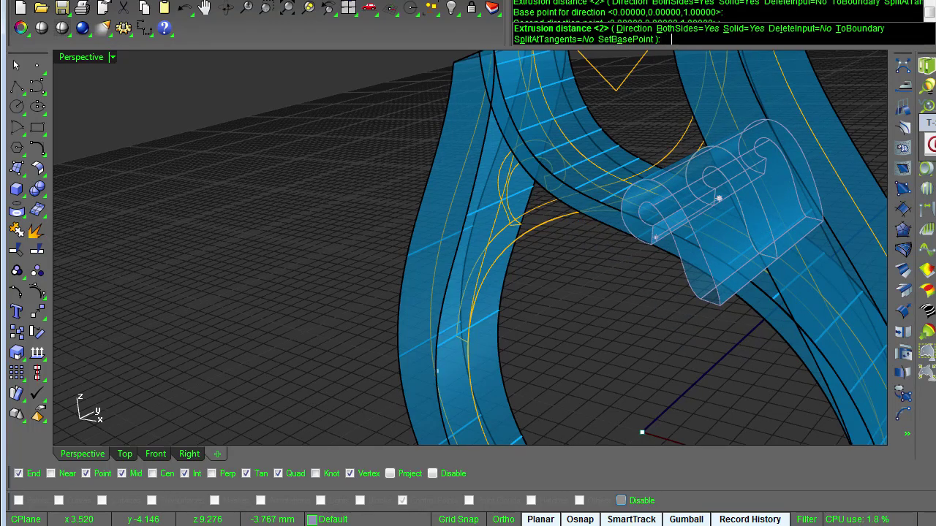
key("Return")
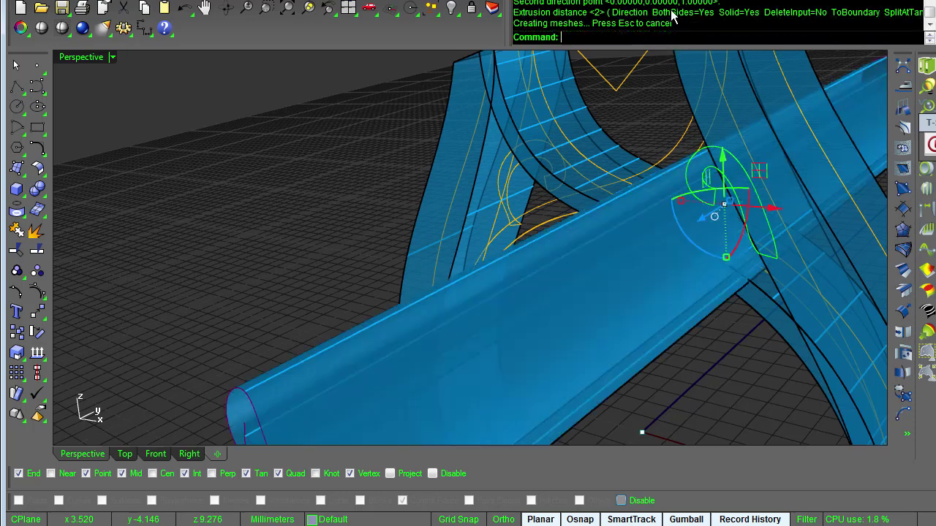
Delete the overlong extrusion of the right-hand scroll
right_click_drag(777, 170, 586, 284)
left_click(585, 284)
key("Delete")
right_click_drag(648, 317, 773, 183)
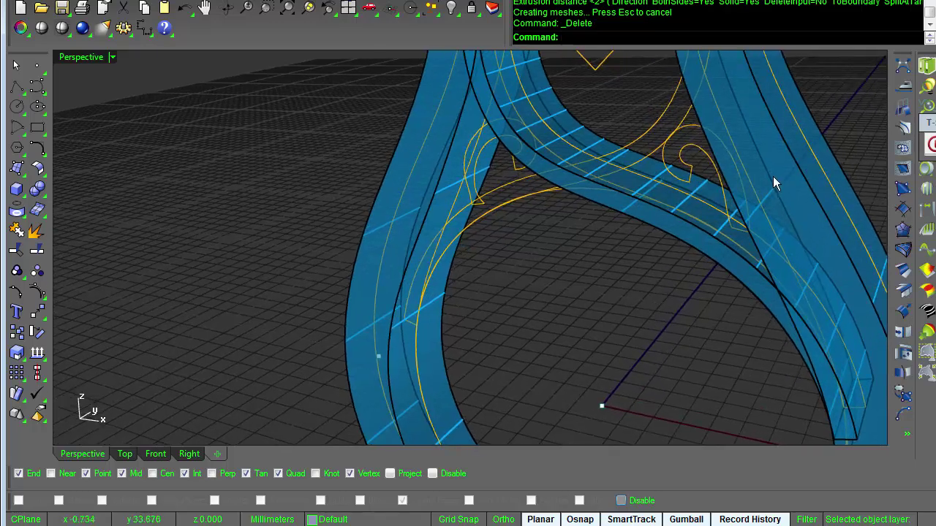
Extrude the right-hand scroll outline to both sides as a short solid, with the direction picked along the Y axis
left_click(692, 153)
right_click_drag(693, 154, 691, 148)
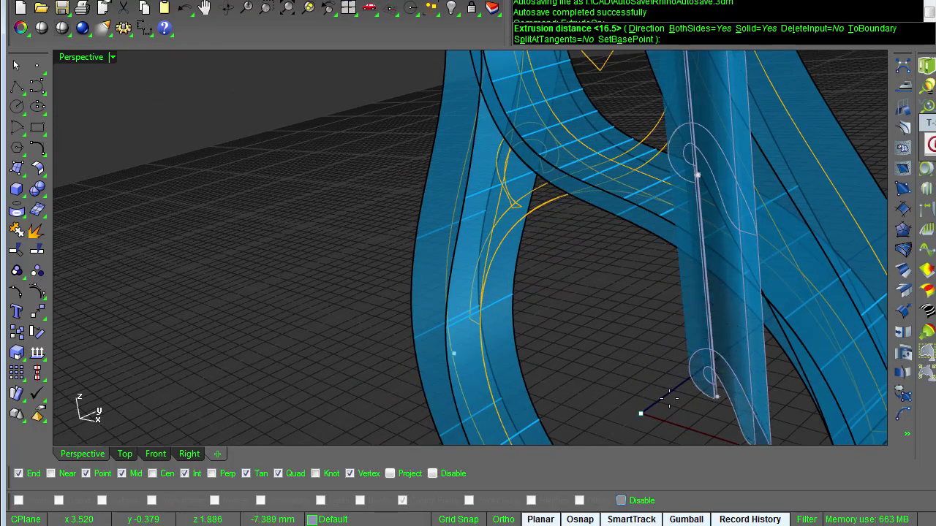
left_click(647, 29)
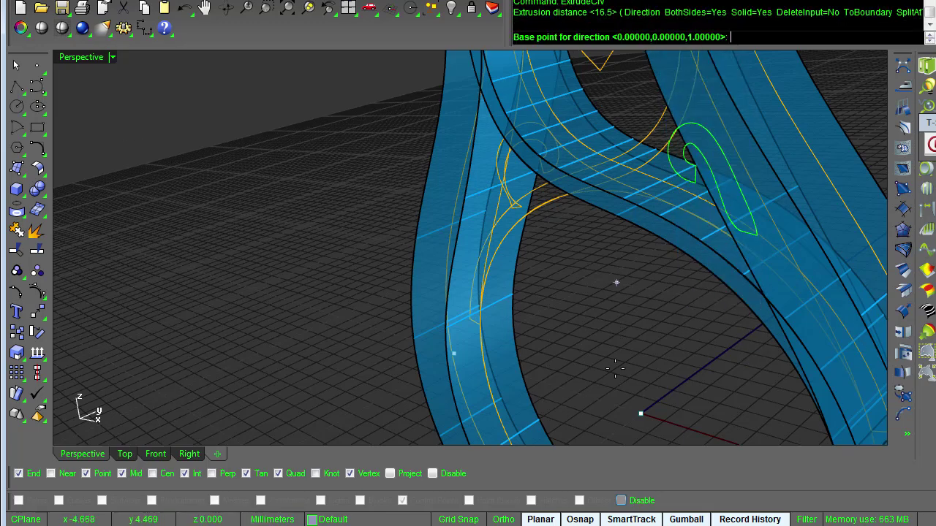
left_click(639, 352)
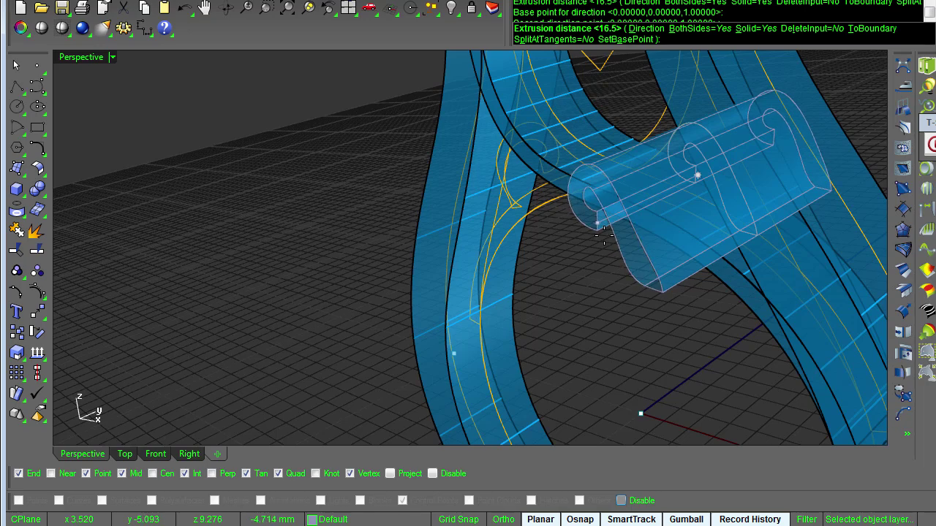
left_click(698, 176)
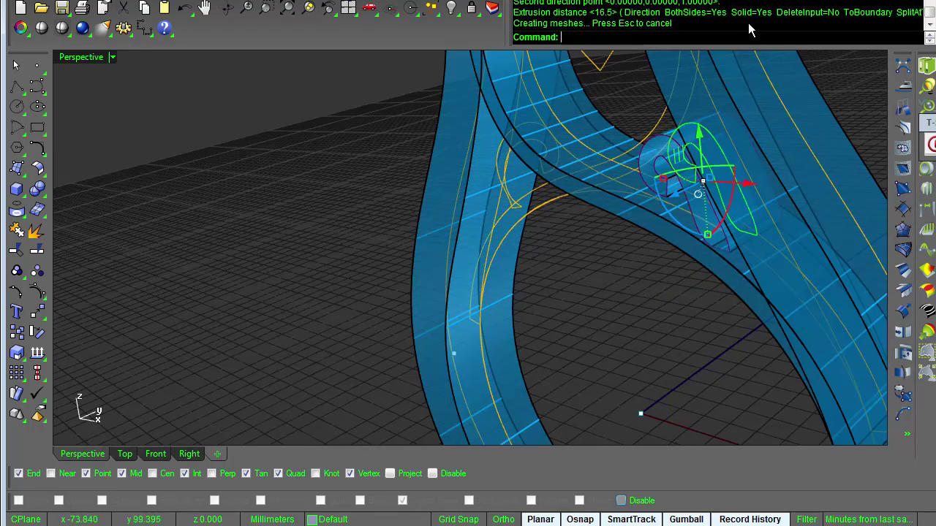
Flatten the right-hand scroll outline by setting only the world Y coordinate of its points to 0
scroll(648, 305, "up", 10)
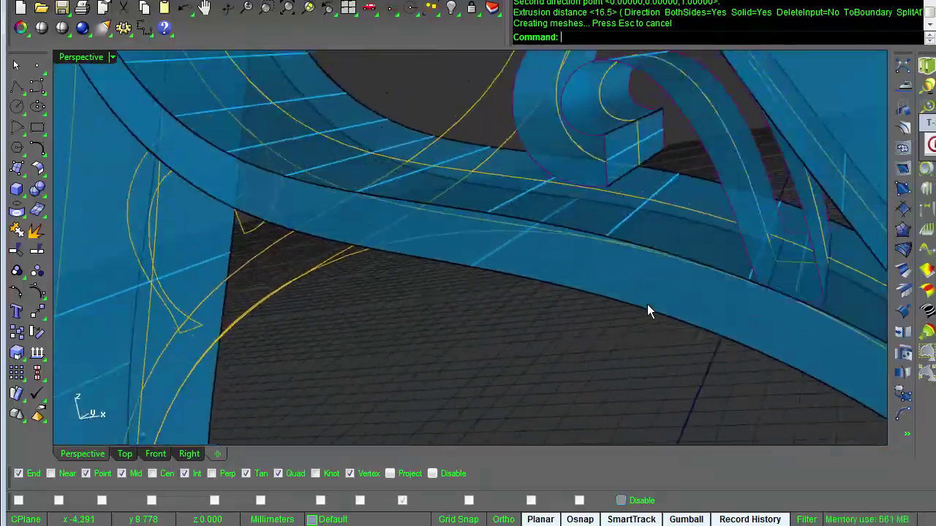
right_click_drag(648, 305, 663, 178)
right_click_drag(599, 222, 685, 338)
left_click(686, 287)
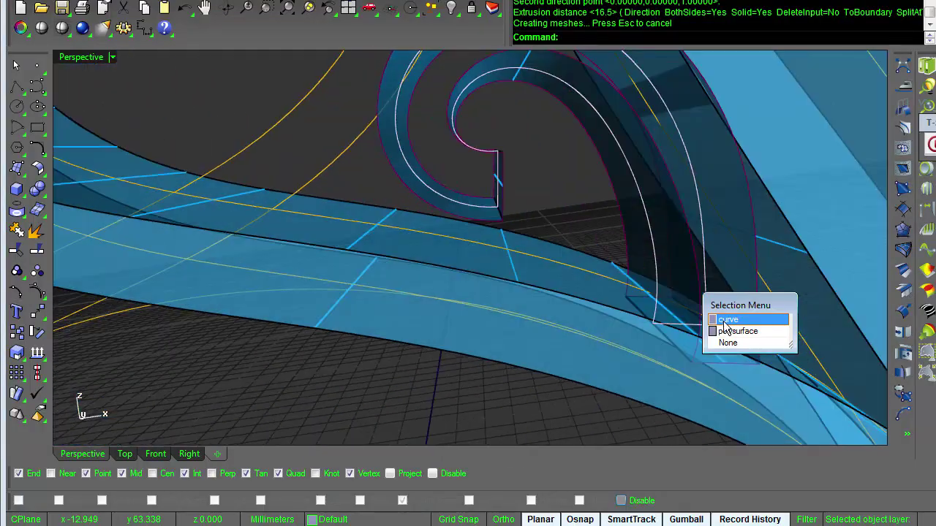
left_click(725, 323)
right_click_drag(725, 325, 720, 326)
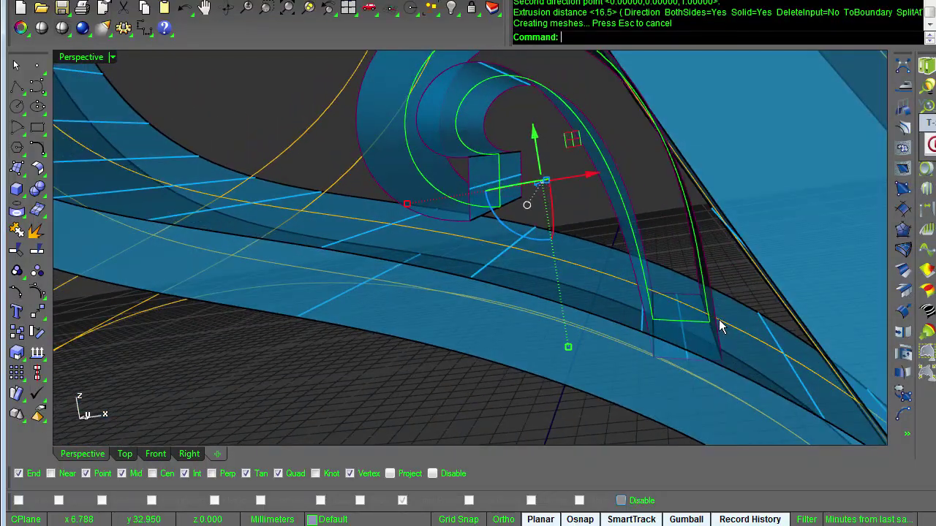
key("F4")
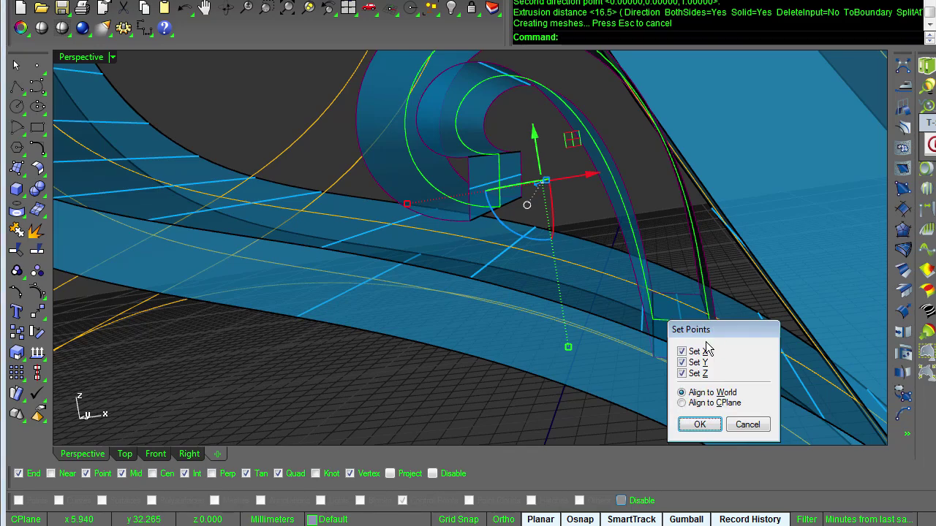
left_click_drag(294, 170, 294, 170)
right_click_drag(327, 308, 615, 278)
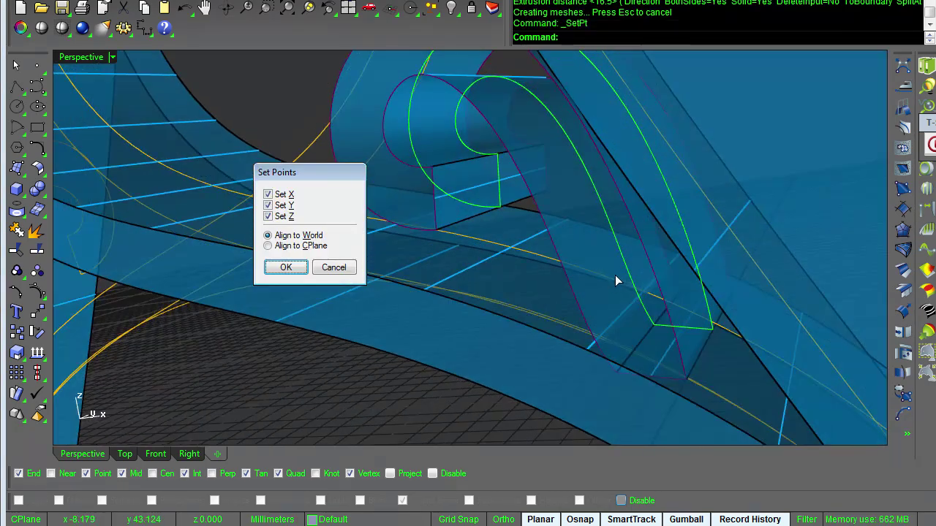
right_click_drag(565, 141, 89, 424)
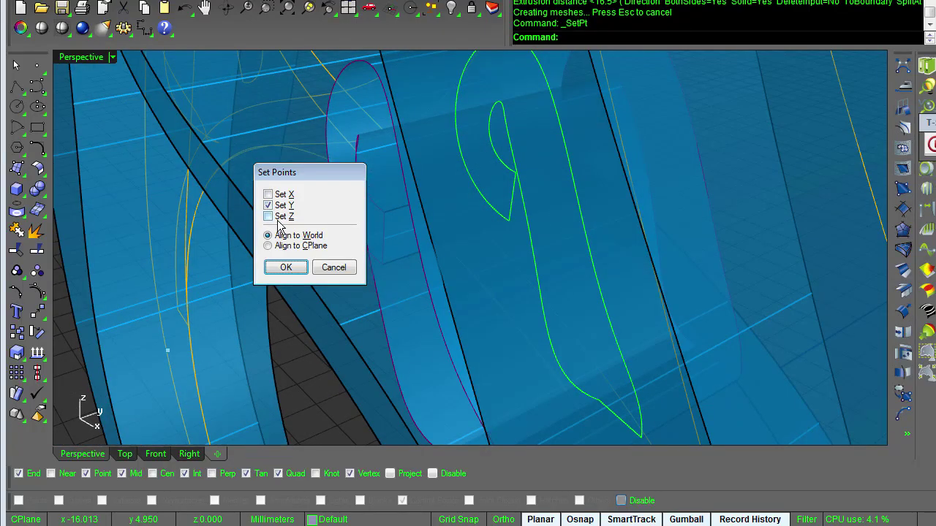
left_click(286, 268)
left_click(334, 259)
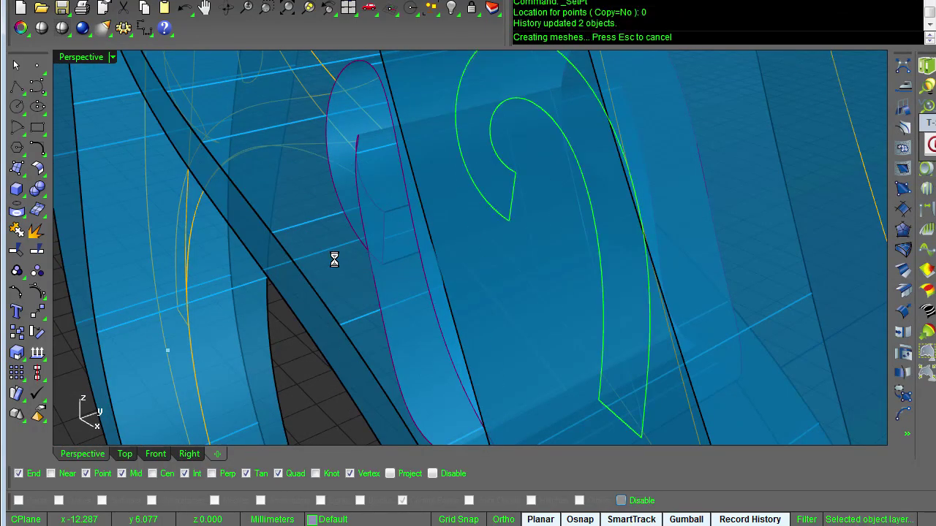
Try to mirror the crossing band across the X axis through the origin
scroll(334, 259, "up", 3)
scroll(351, 257, "down", 3)
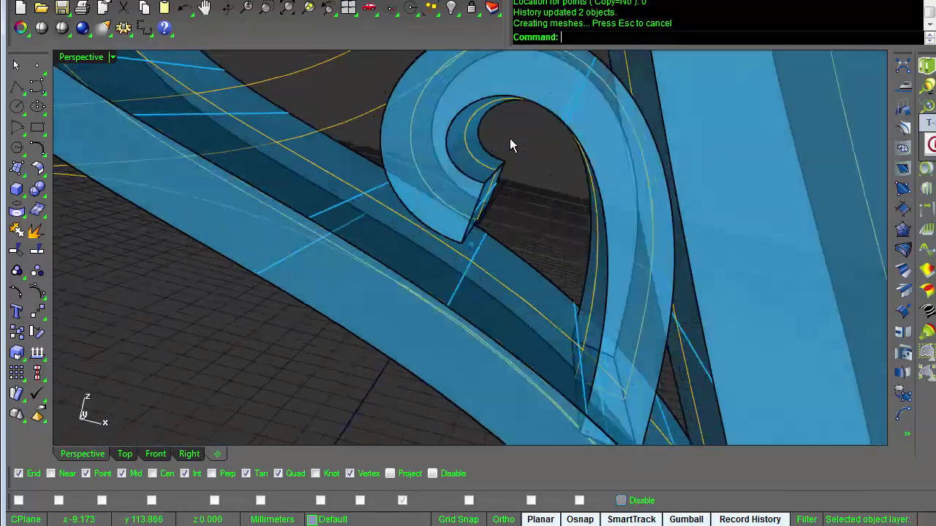
scroll(509, 146, "up", 2)
right_click_drag(510, 152, 495, 273)
scroll(493, 272, "down", 6)
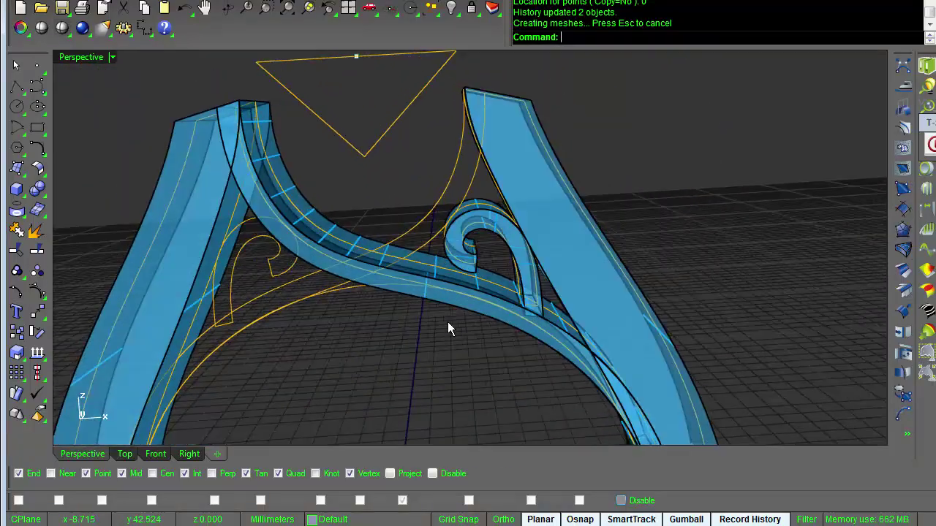
right_click_drag(448, 322, 447, 321)
left_click(471, 285)
right_click_drag(464, 376, 464, 376)
scroll(463, 376, "down", 5)
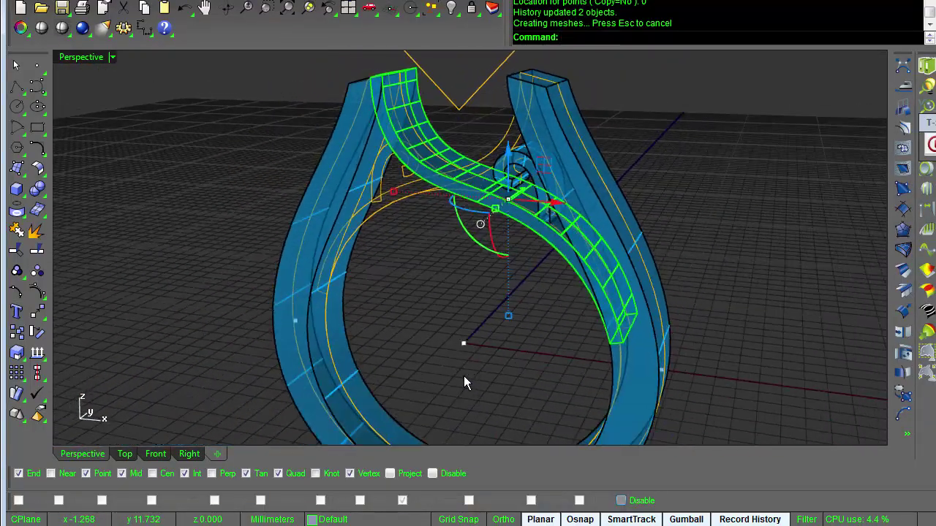
right_click(463, 374)
type("0")
key("Return")
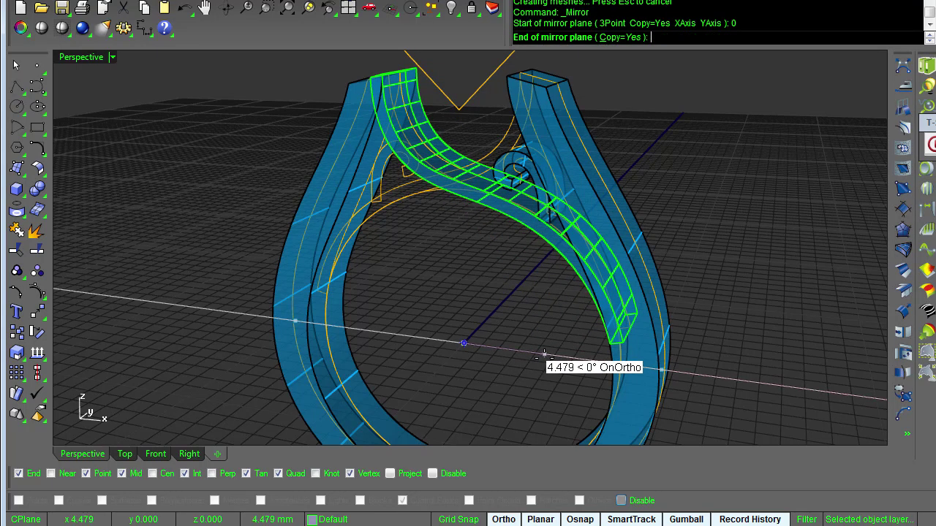
left_click(544, 355, "shift")
key("ctrl+z")
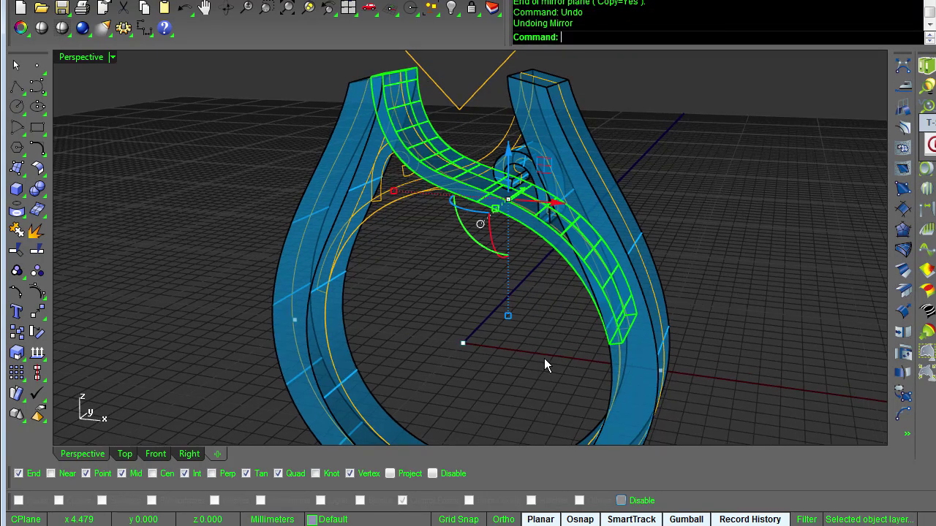
Mirror a copy of the crossing band across the Y axis, starting the mirror plane at the origin
right_click(544, 358)
type("0")
key("Return")
left_click(497, 307, "shift")
left_click(529, 321)
scroll(528, 321, "up", 3)
right_click_drag(529, 321, 471, 261)
scroll(527, 319, "up", 3)
right_click_drag(527, 320, 514, 222)
Set up CageEdit on the mirrored crossing band with a bounding box, World coordinates, 8 points in X and the Global region
left_click(510, 215)
left_click(512, 192)
right_click_drag(448, 313, 401, 170)
right_click_drag(472, 66, 457, 285)
left_click(536, 176)
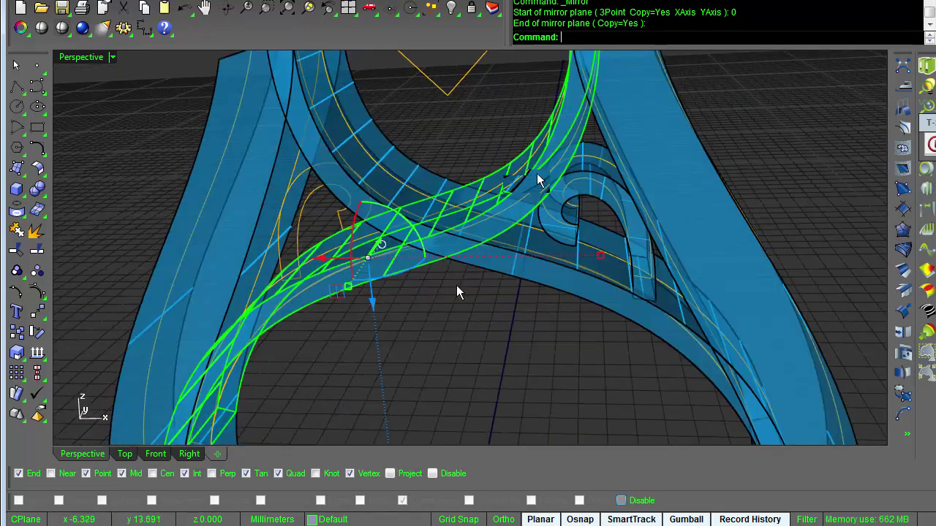
scroll(533, 174, "down", 3)
right_click_drag(512, 300, 535, 232)
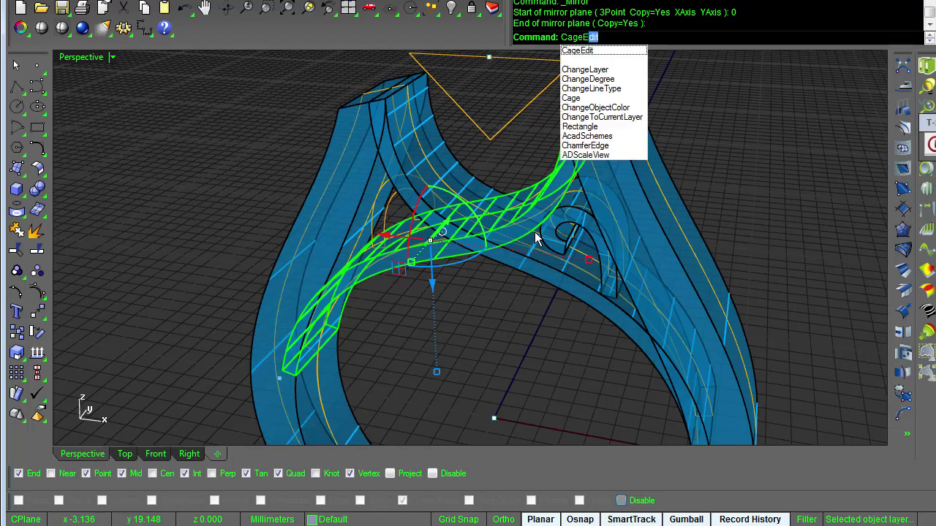
key("Return")
right_click_drag(536, 236, 638, 25)
left_click(642, 29)
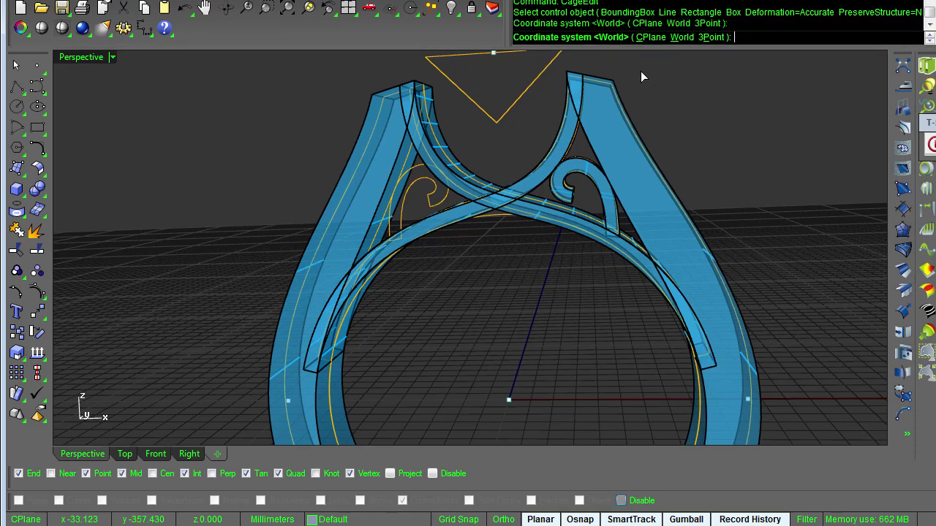
key("Return")
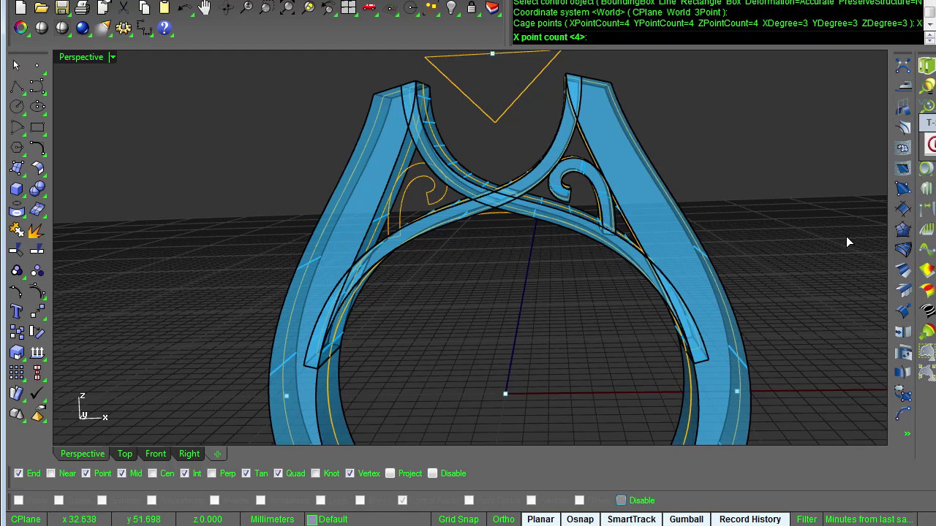
key("Return")
type("8")
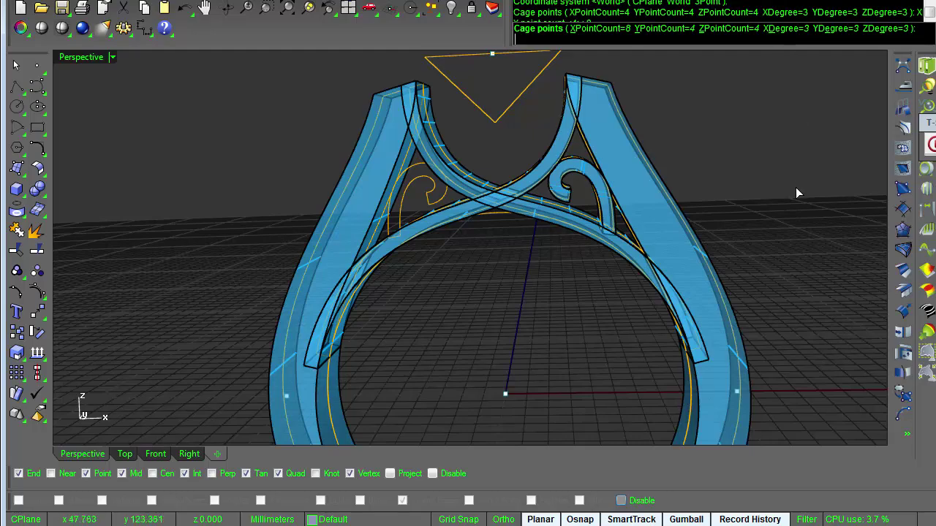
scroll(797, 193, "up", 5)
key("Return")
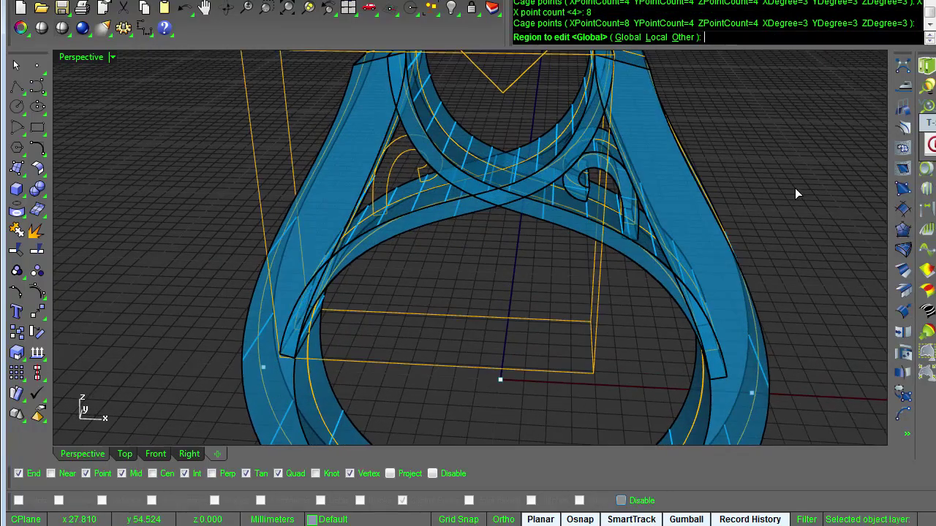
key("Return")
scroll(795, 188, "down", 3)
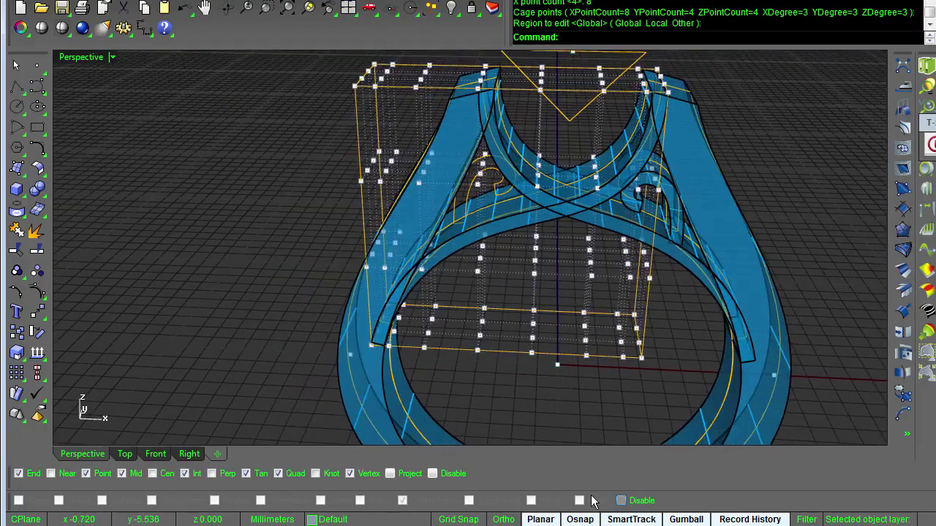
Limit selection to control points and shift cross-sectional groups of cage points along Y to bend the mirrored crossing band
right_click_drag(545, 403, 551, 341)
left_click_drag(615, 389, 622, 400)
right_click_drag(622, 400, 556, 157)
left_click_drag(555, 146, 560, 160)
left_click(698, 324)
right_click_drag(698, 323, 683, 389)
scroll(697, 325, "up", 3)
left_click_drag(678, 422, 678, 421)
right_click_drag(677, 421, 672, 357)
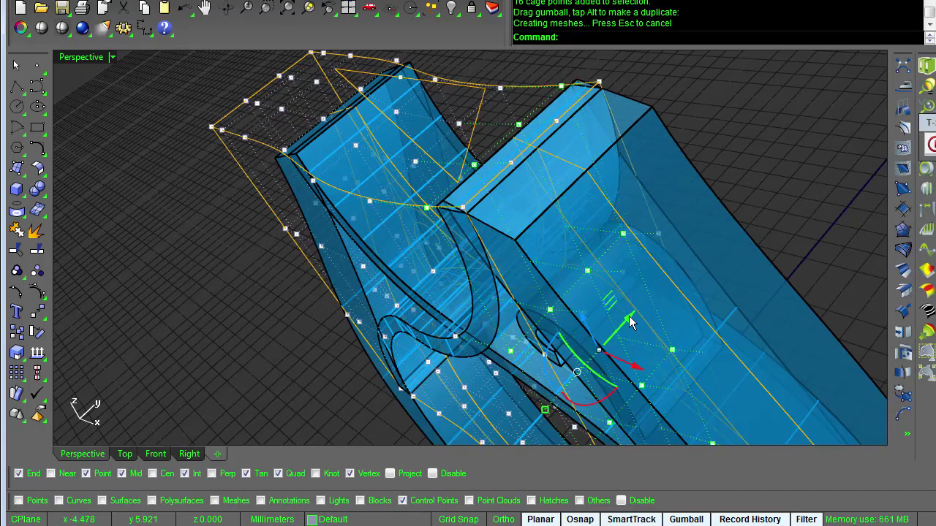
right_click_drag(630, 323, 691, 351)
left_click(698, 351)
scroll(698, 351, "down", 3)
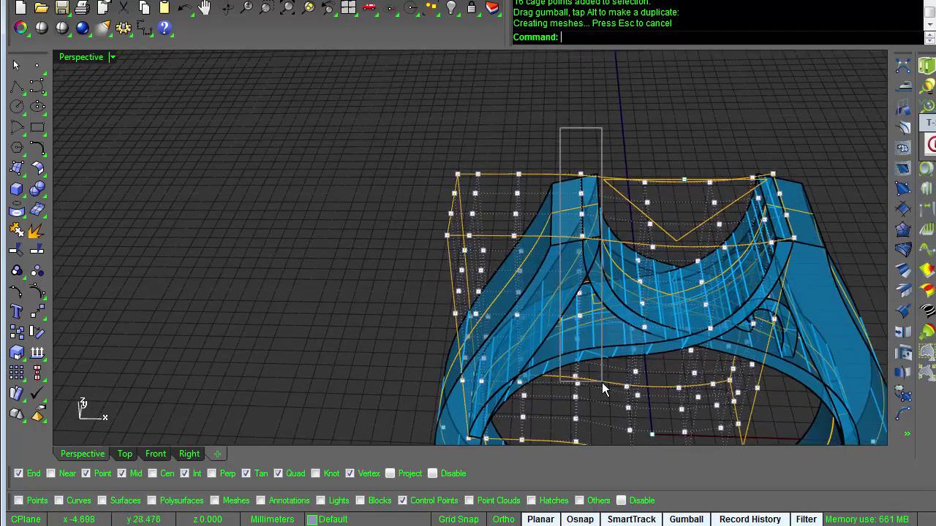
left_click_drag(604, 450, 604, 450)
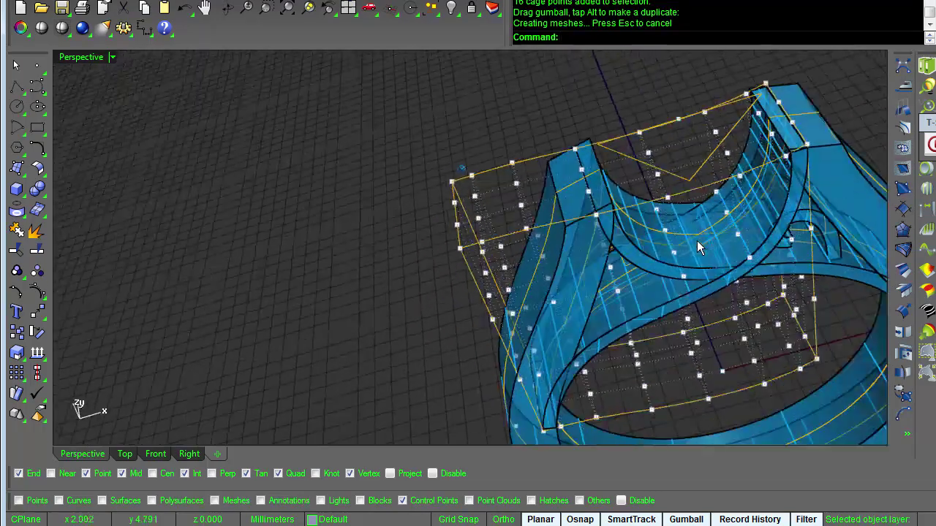
right_click_drag(697, 248, 727, 290)
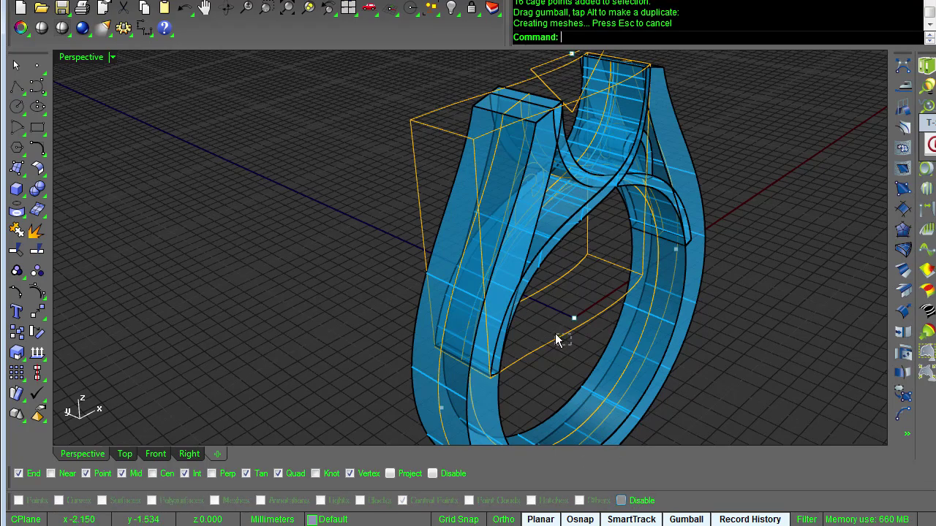
Hide the control cage of the bent band and set the perspective view to Rendered display
left_click(556, 340)
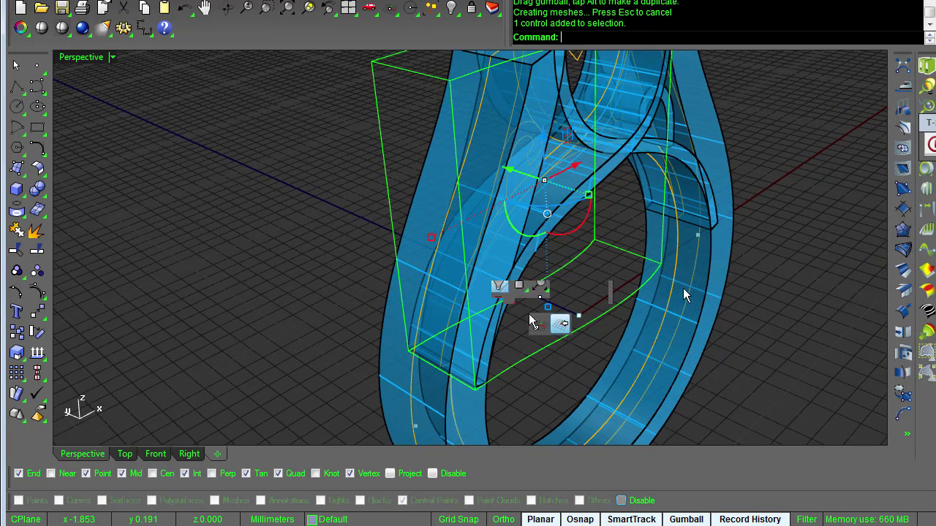
left_click(530, 314)
right_click_drag(755, 285, 703, 268)
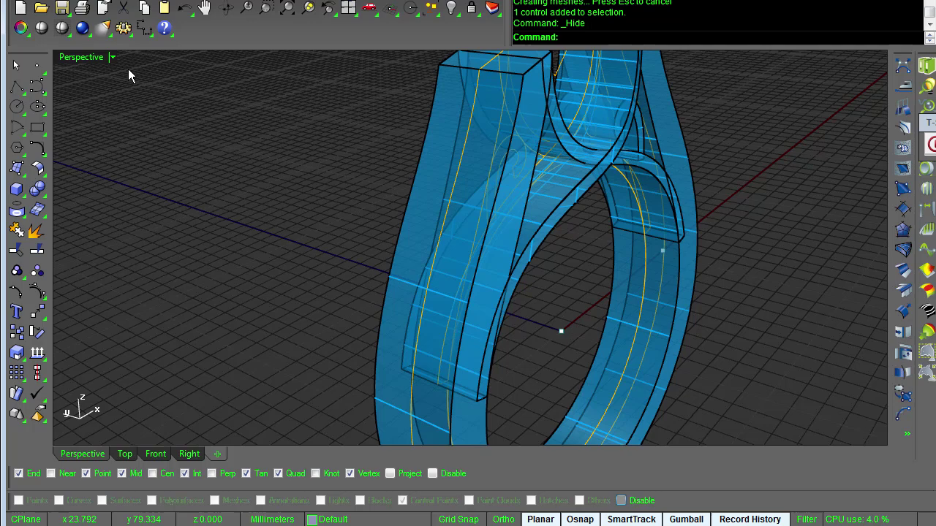
left_click(88, 58)
left_click(111, 128)
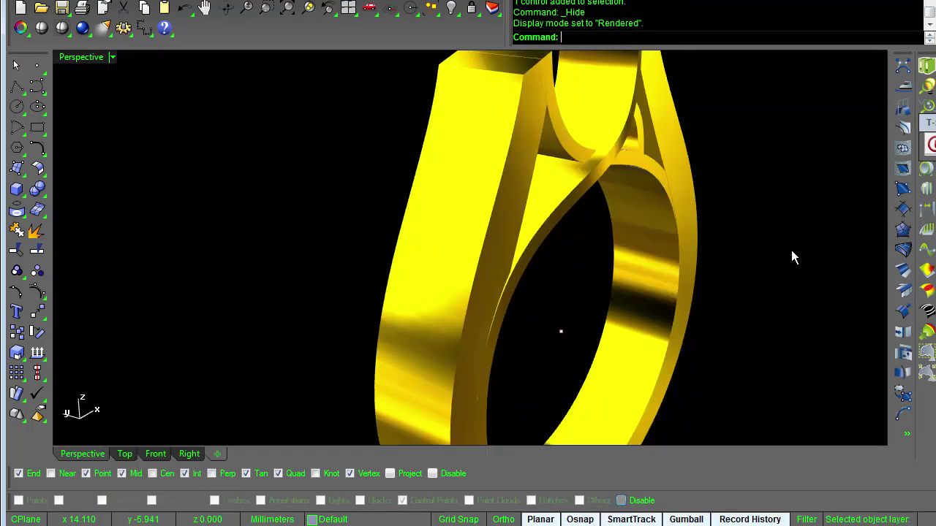
scroll(791, 250, "up", 5)
right_click_drag(792, 250, 871, 261)
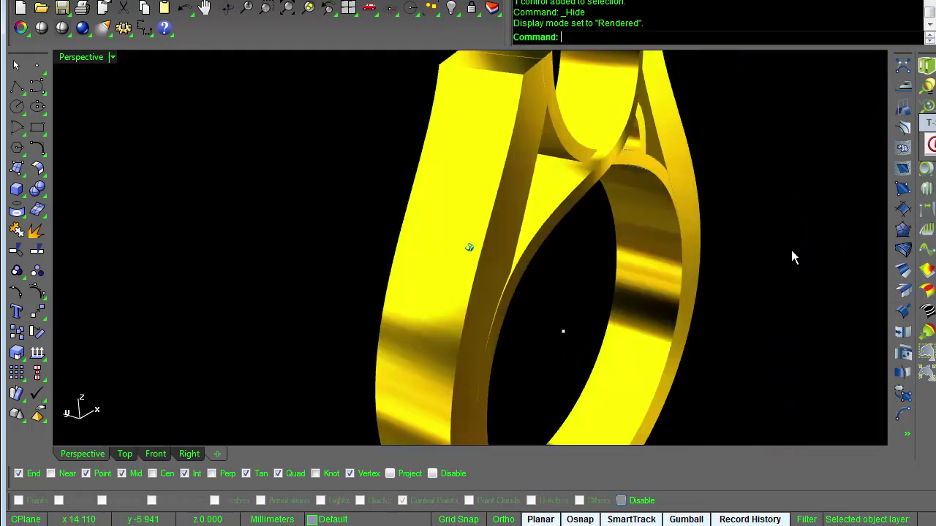
Mirror the right-hand scroll solid to the other shoulder through the origin and delete the original unbent crossing band
left_click(722, 173)
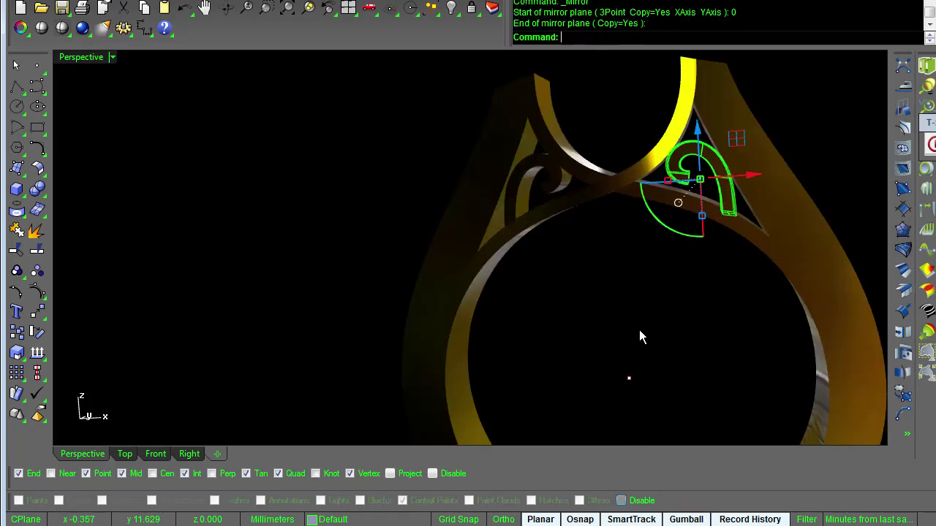
right_click_drag(639, 330, 612, 238)
left_click(614, 241)
key("Delete")
Try a mirrored copy of the bent crossing band across the Y axis from the origin, and delete that copy
left_click(563, 224)
right_click_drag(565, 226, 518, 212)
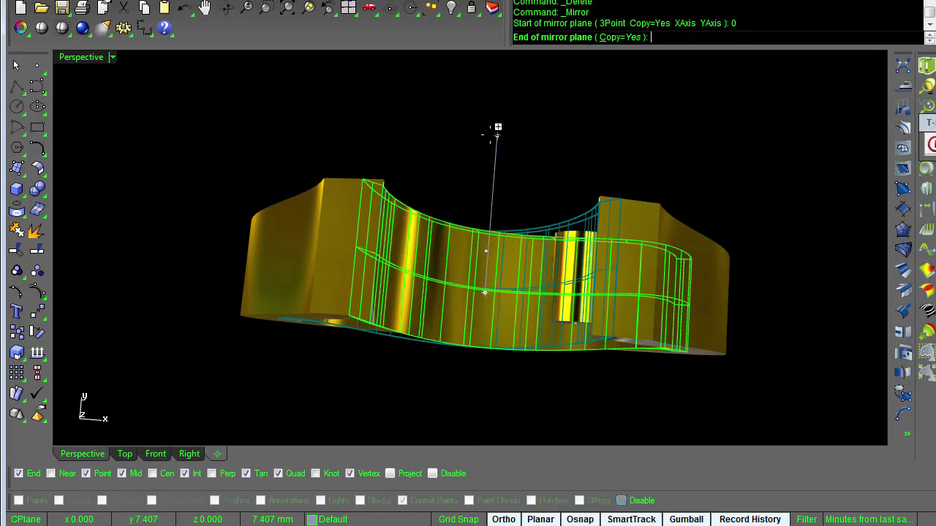
left_click(489, 136, "shift")
left_click(537, 139)
right_click_drag(537, 139, 606, 277)
left_click(596, 241)
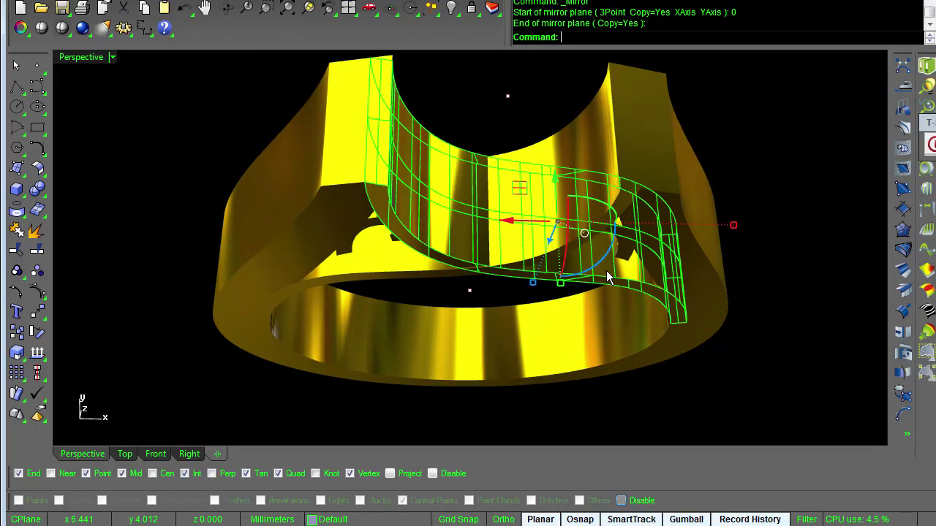
key("Delete")
Rotate a copy of the bent crossing band 180 degrees about the origin
left_click(520, 230)
right_click_drag(521, 229, 521, 229)
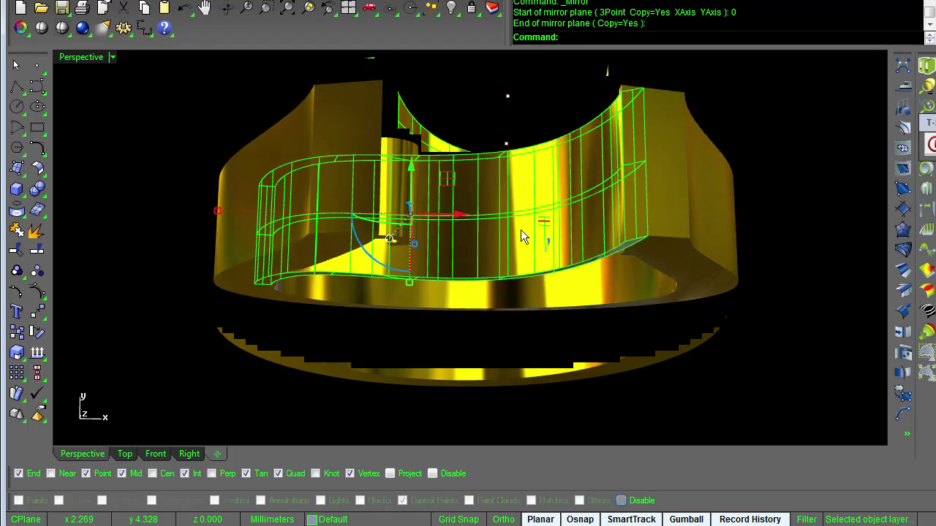
type("r")
key("Return")
type("0")
key("Return")
scroll(582, 218, "down", 5)
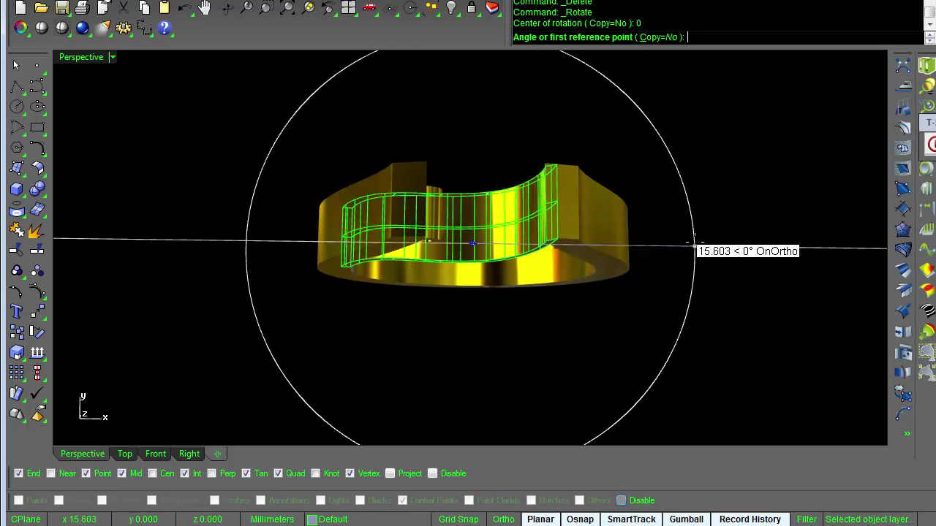
left_click(660, 36)
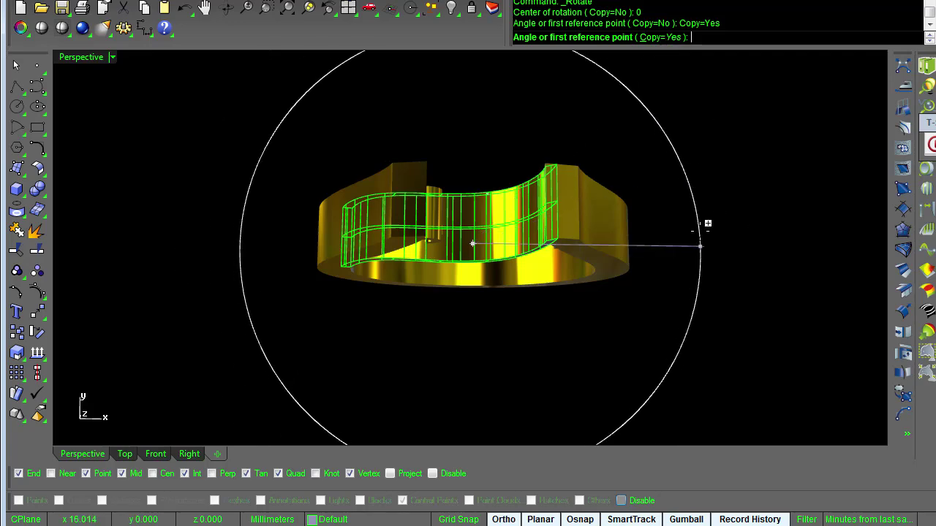
left_click(700, 245)
left_click(273, 198, "shift")
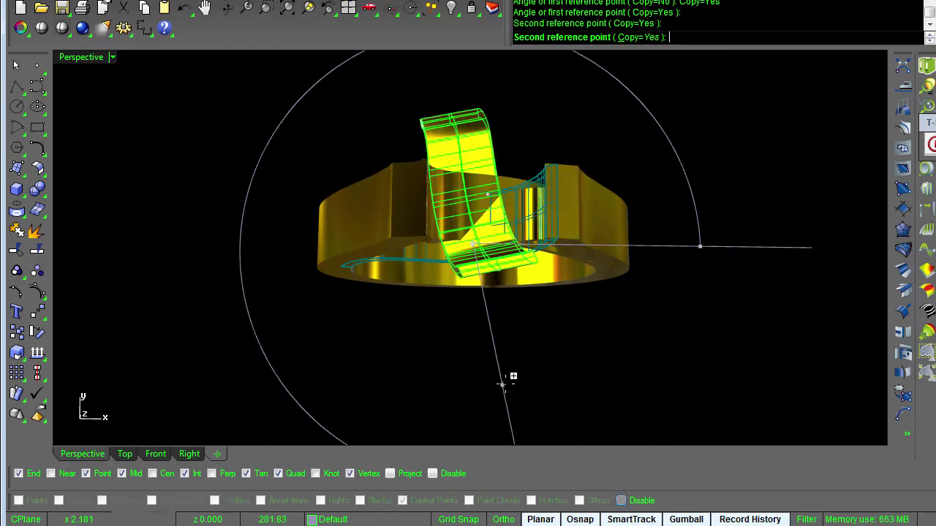
right_click(523, 374)
left_click(564, 356)
right_click_drag(563, 357, 363, 347)
mouse_move(346, 338)
right_mouse_down()
mouse_move(320, 282)
mouse_move(314, 224)
mouse_move(495, 240)
right_mouse_up()
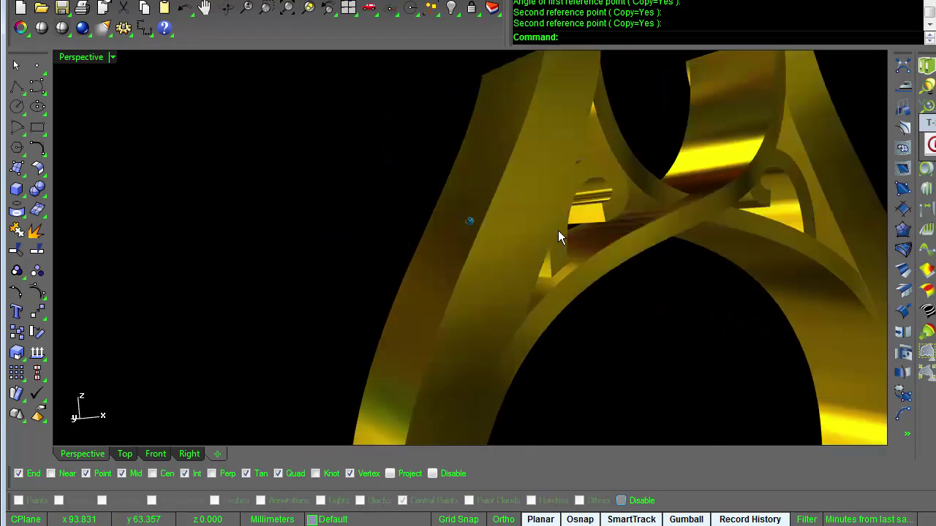